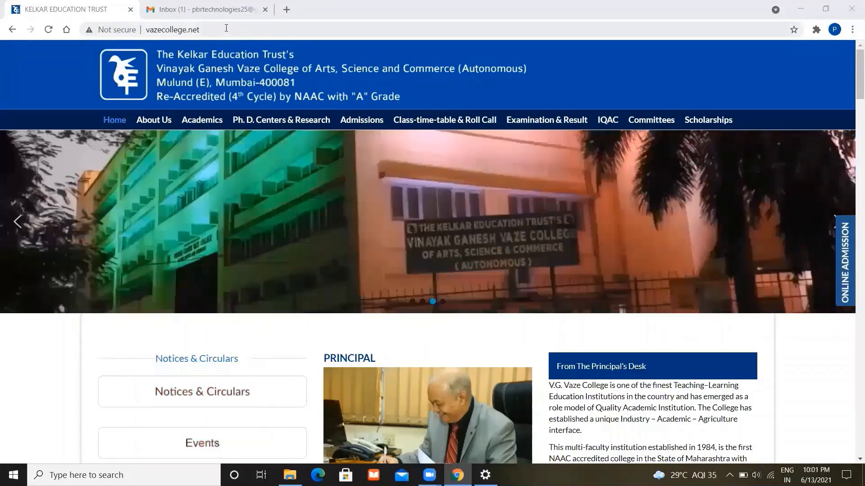
- Navigate from the college homepage to the Admissions page's Online Application (Degree College) section
left_click(226, 29)
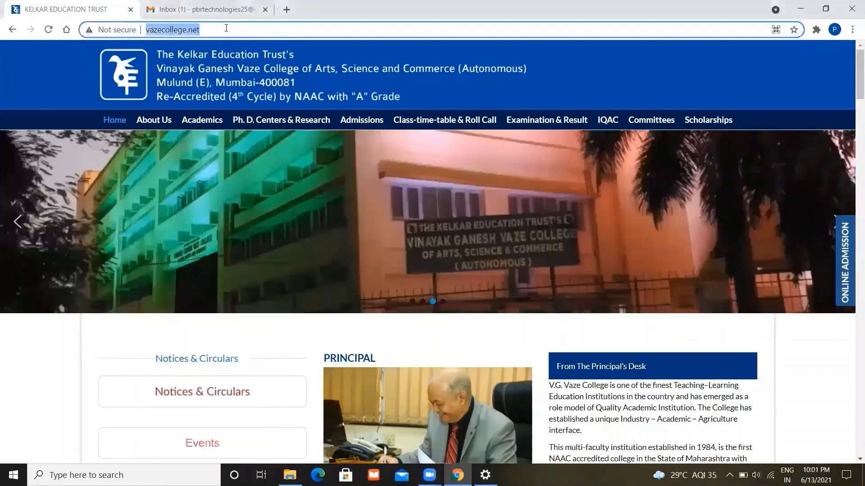
left_click(226, 29)
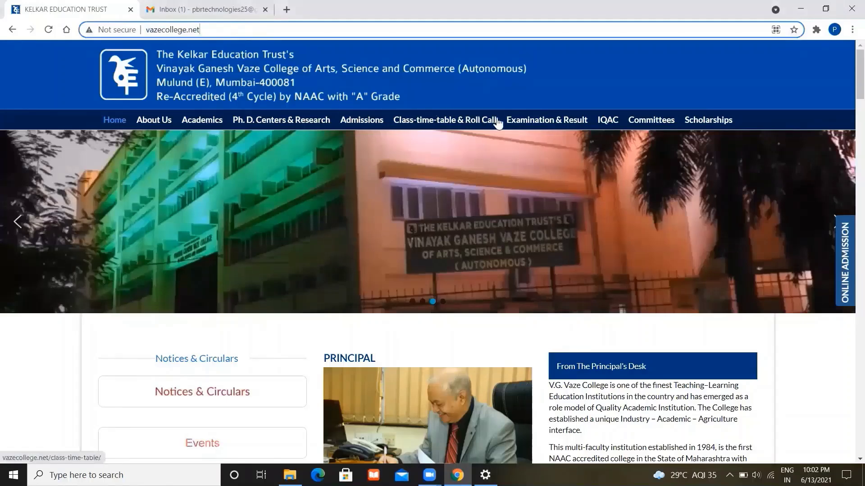
left_click(376, 118)
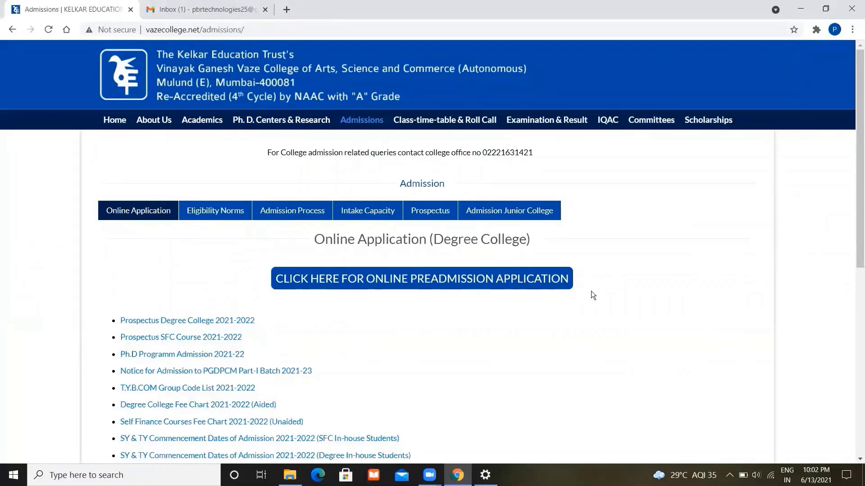
- Launch the online preadmission application and review the new-student registration note on the login page
left_click(530, 288)
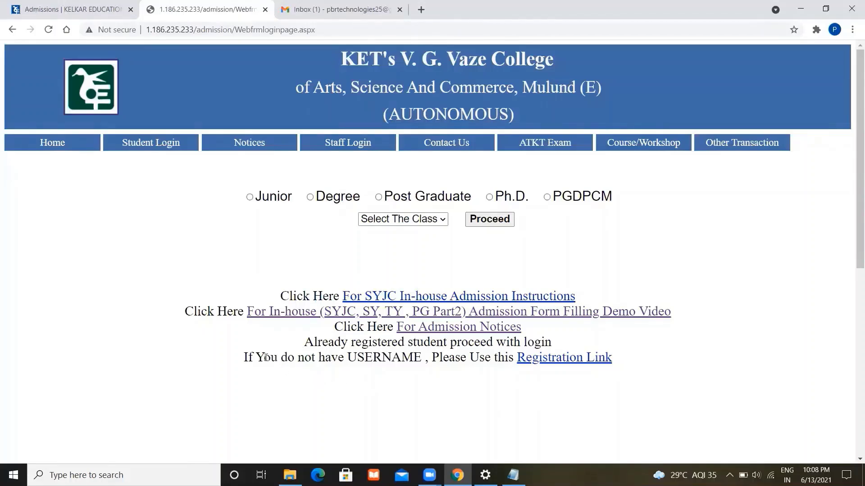
left_click_drag(265, 359, 438, 367)
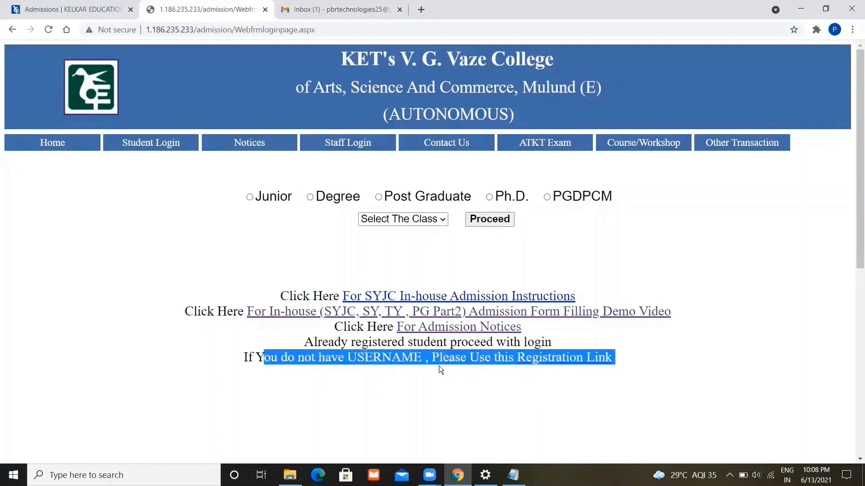
left_click(439, 365)
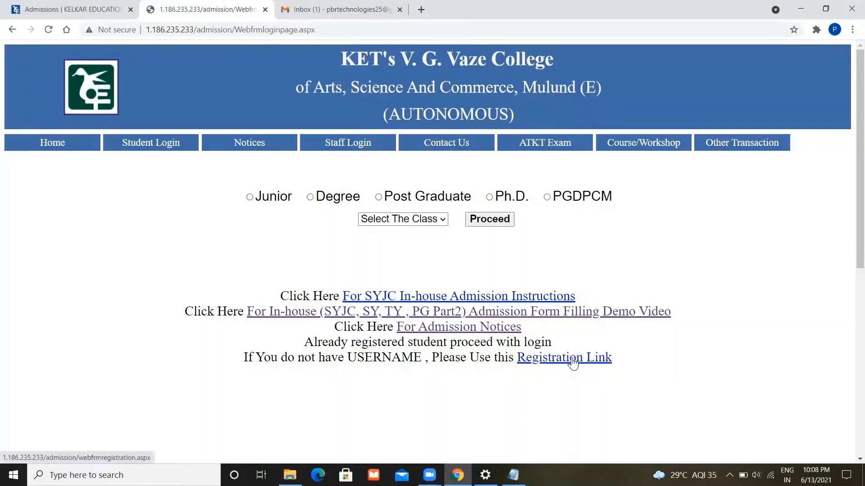
- Follow the Registration Link to the blank first-year form and review the note about multiple programmes
left_click(572, 360)
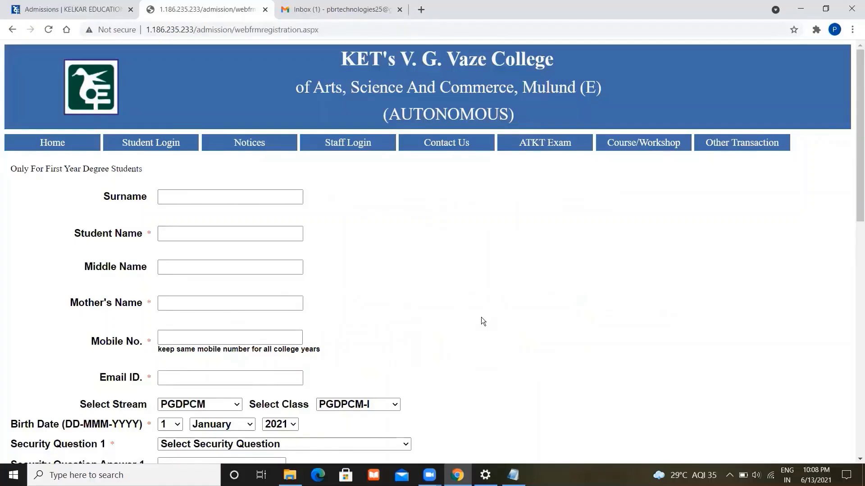
scroll(482, 319, "down", 3)
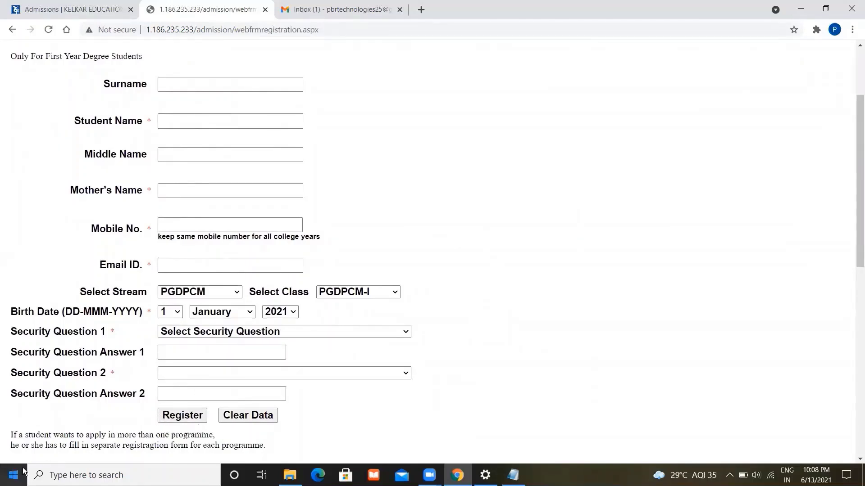
left_click_drag(13, 435, 263, 446)
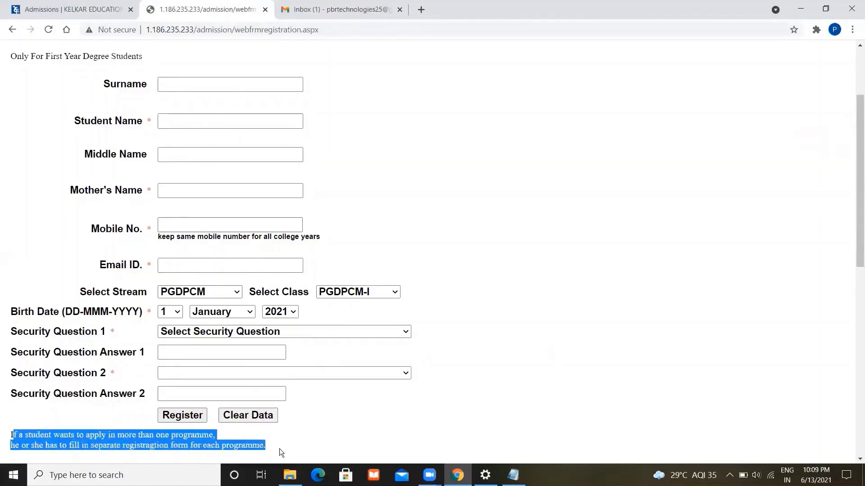
left_click(279, 449)
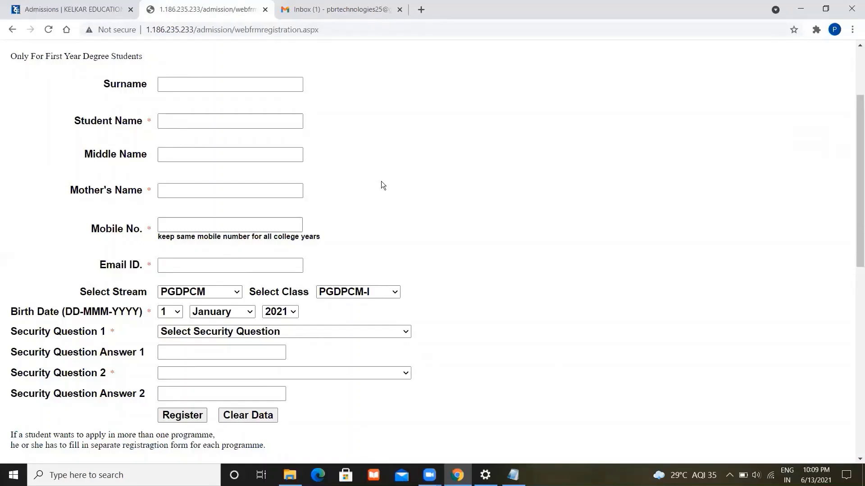
- Enter ABC as the Surname, Student Name, Middle Name and Mother's Name
left_click(200, 84)
type("ABC")
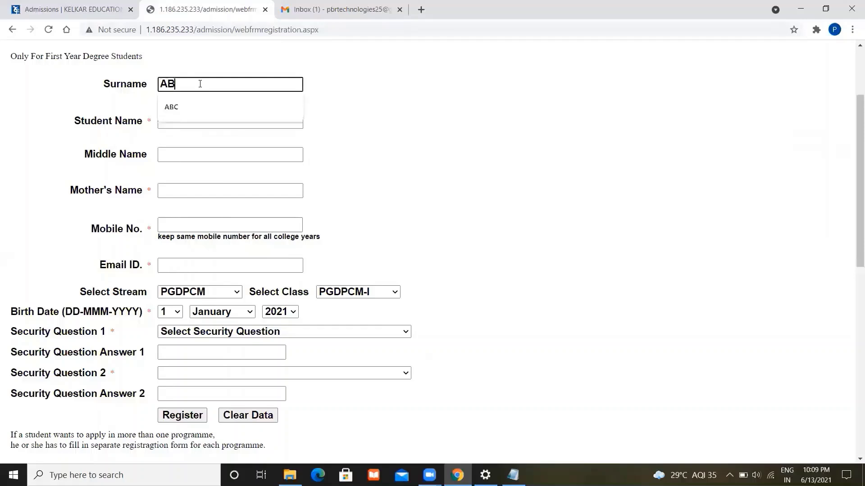
key("Tab")
type("ABC")
key("Tab")
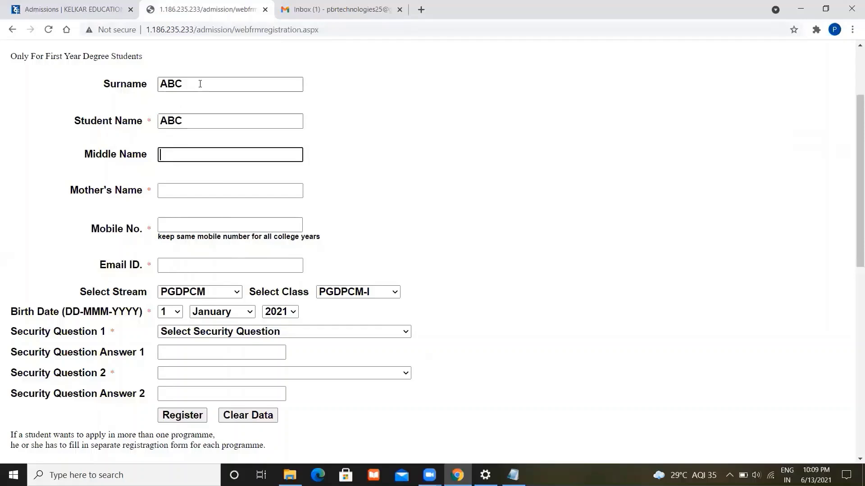
type("ABC")
key("Tab")
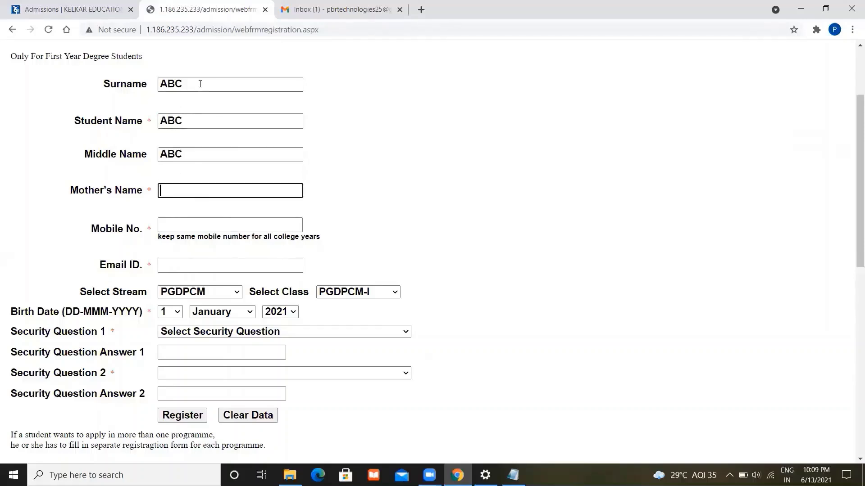
type("ABC")
- Fill in the student's mobile number and e-mail address
key("Tab")
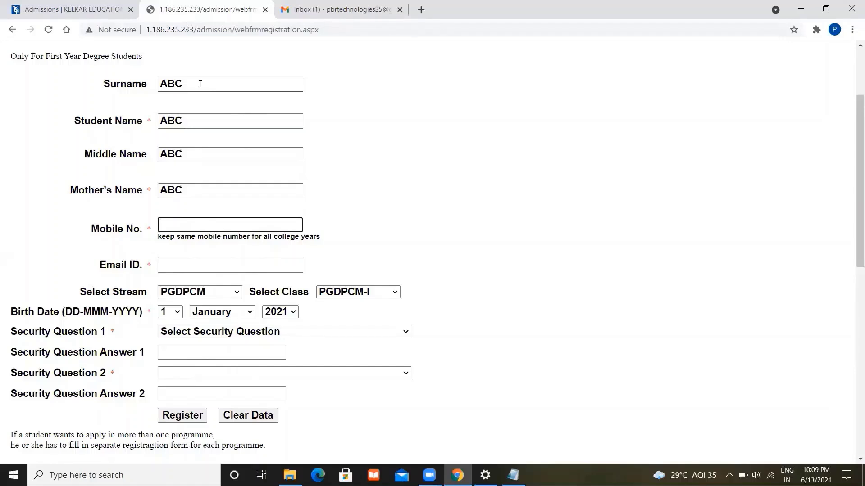
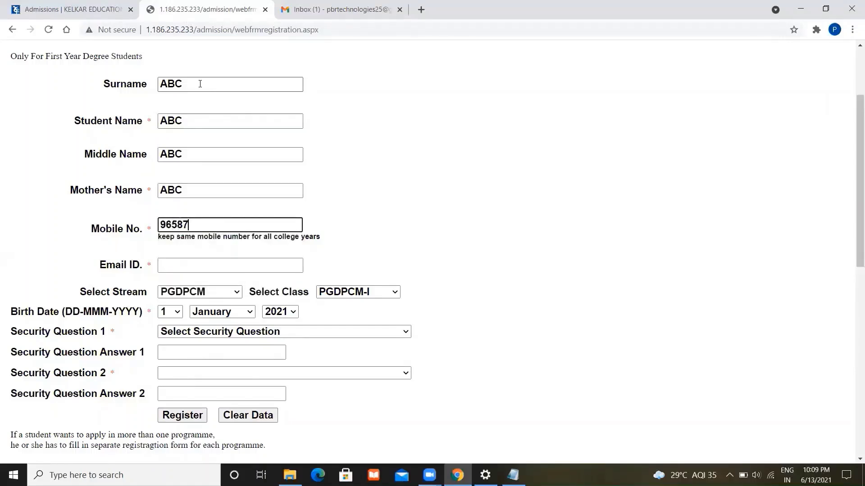
key("Tab")
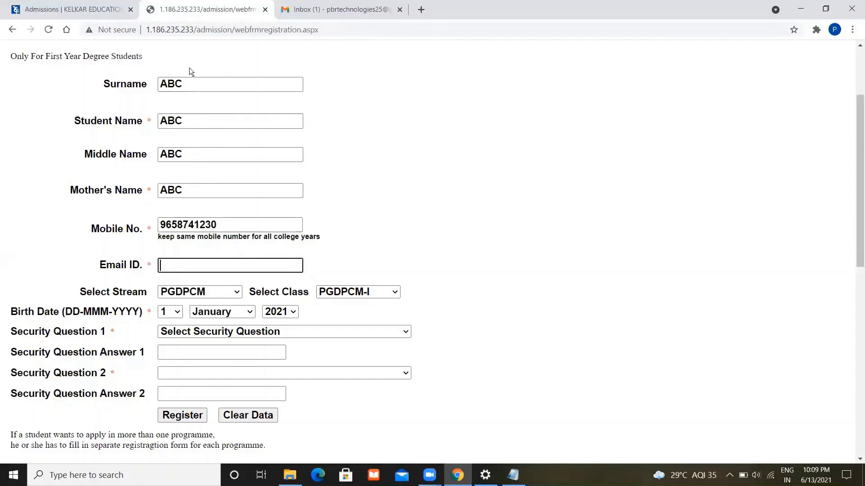
type("P")
key("BackSpace")
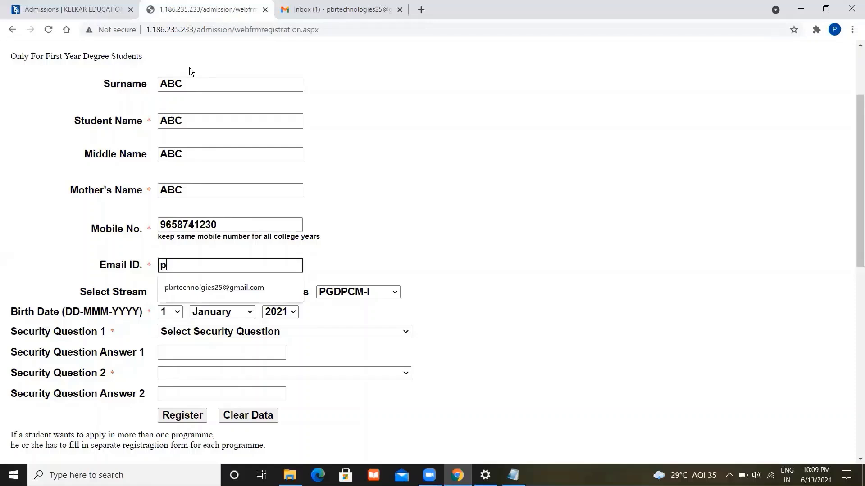
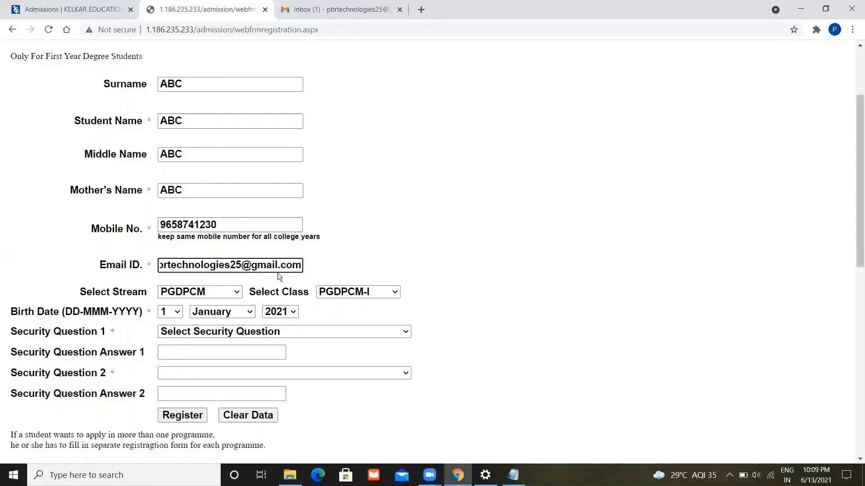
double_click(198, 264)
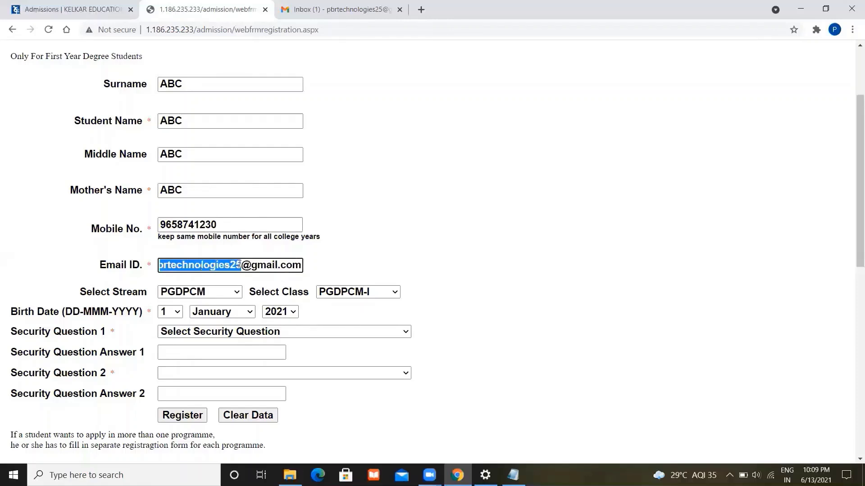
double_click(270, 267)
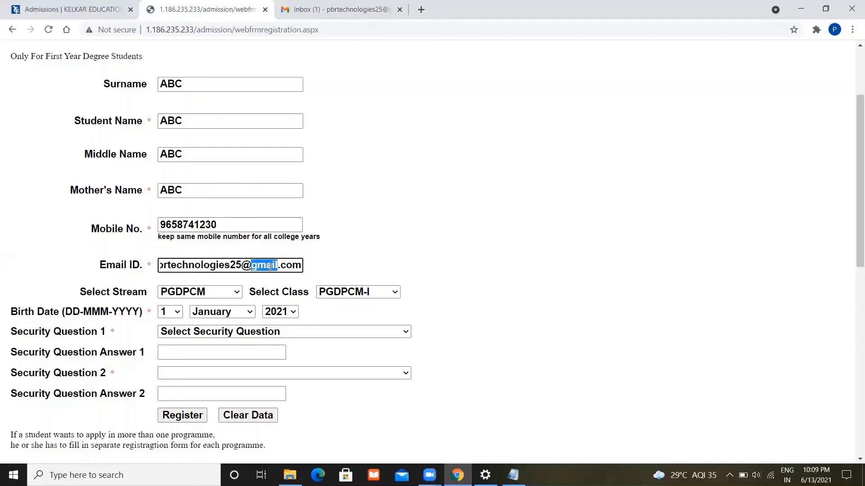
left_click(306, 264)
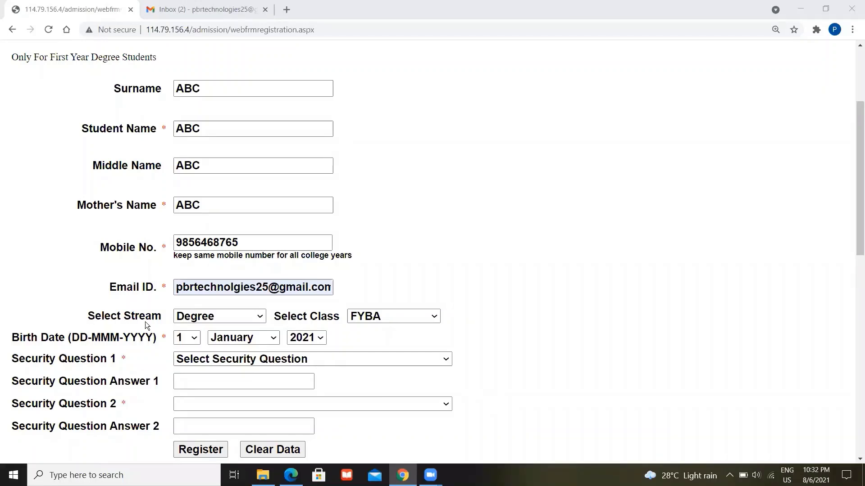
- Keep Degree as the admission stream and FYBA as the class
left_click(212, 317)
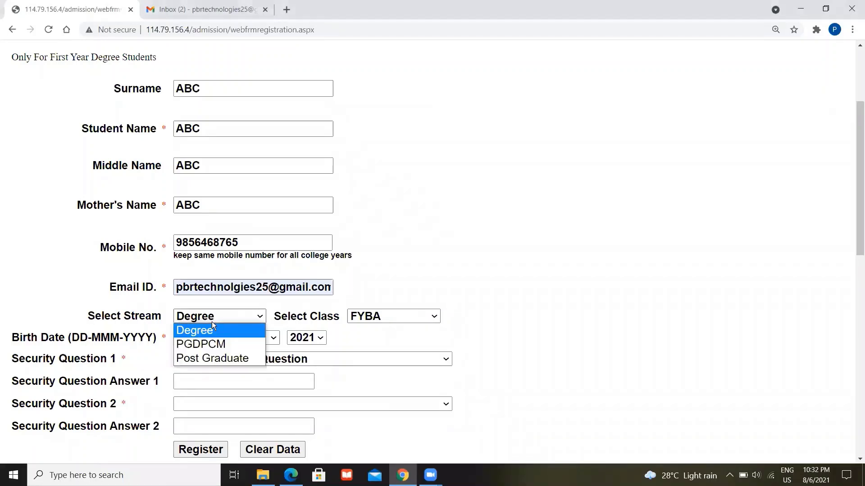
left_click(218, 336)
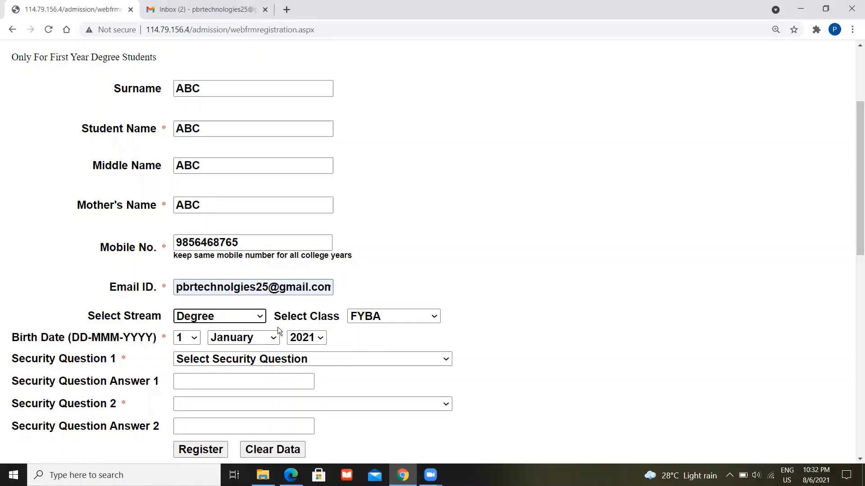
left_click(406, 319)
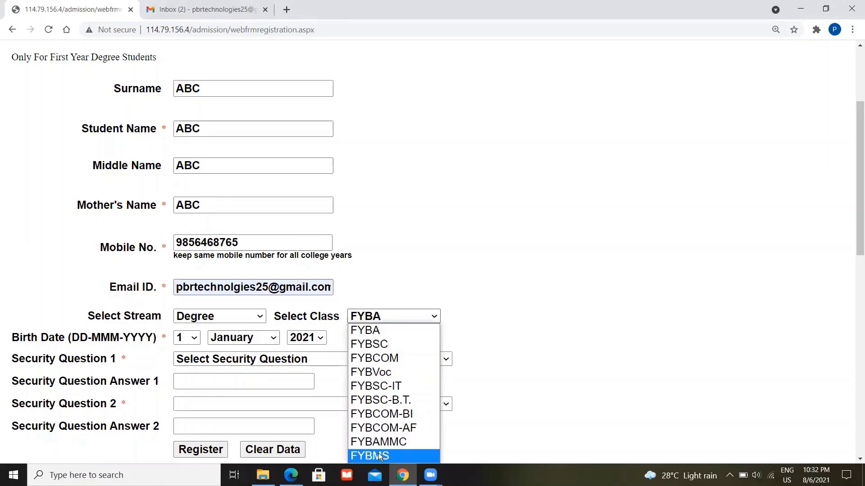
left_click(380, 334)
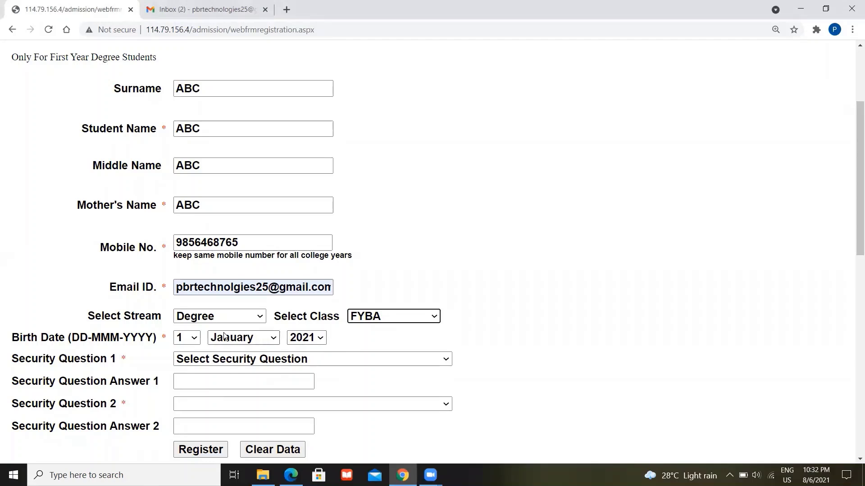
- Set the birth date dropdowns to day 20, September, 2001
left_click(193, 337)
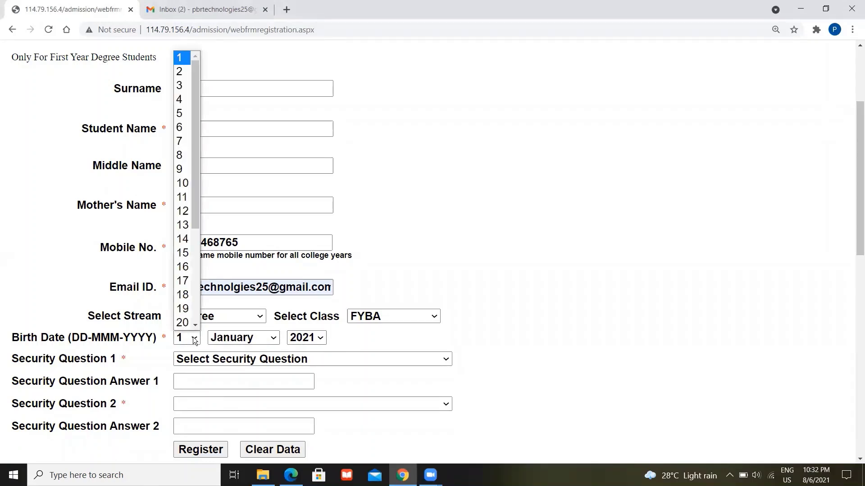
left_click(187, 323)
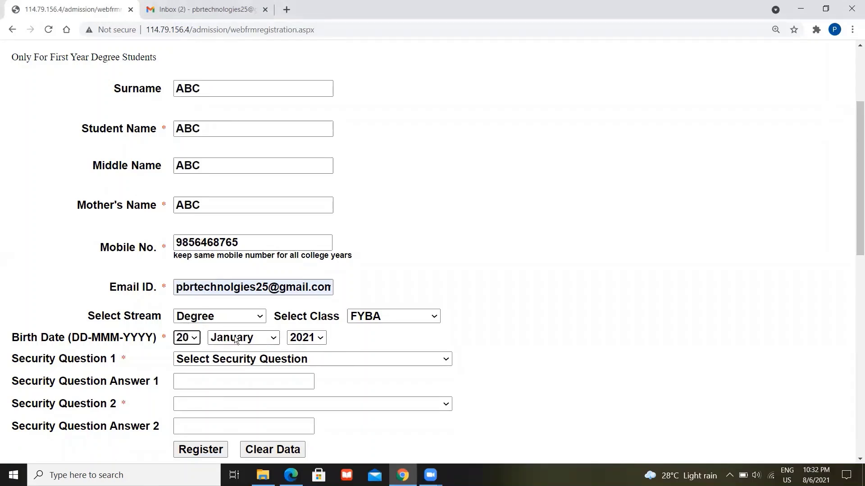
left_click(234, 336)
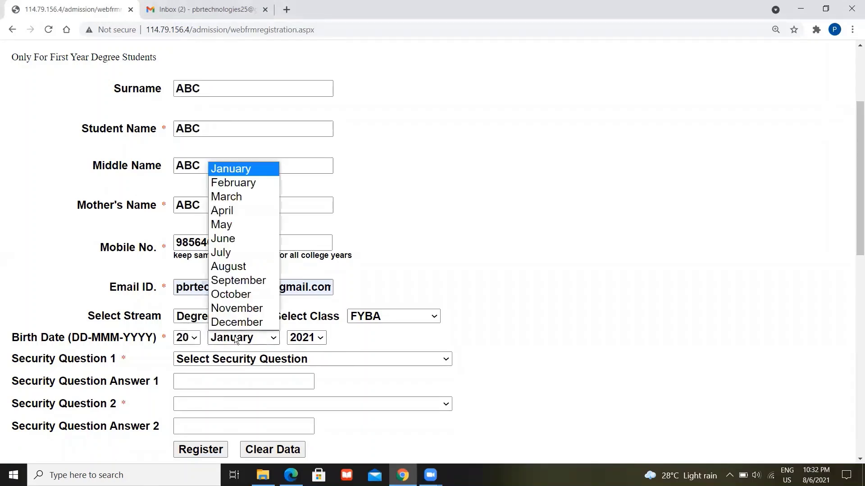
left_click(233, 283)
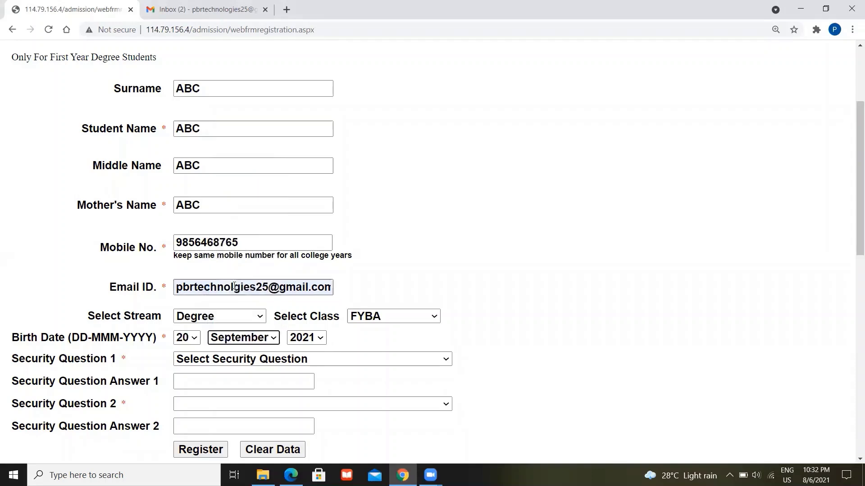
left_click(305, 338)
left_click(322, 325)
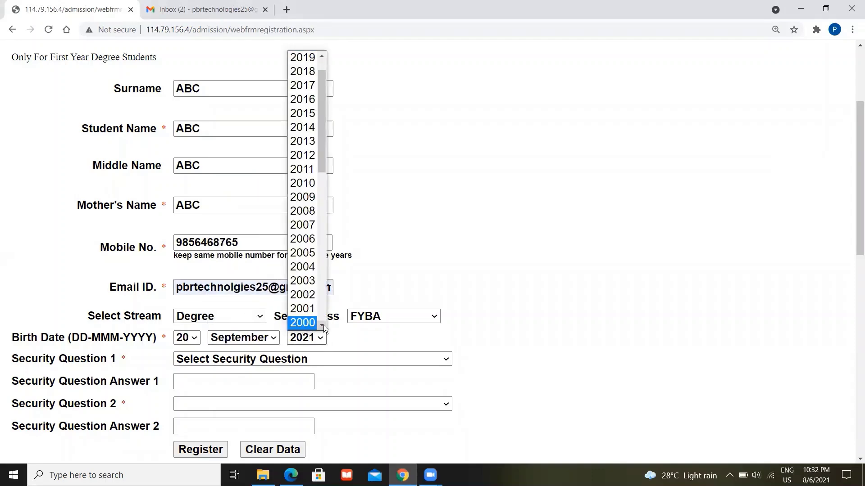
left_click(308, 311)
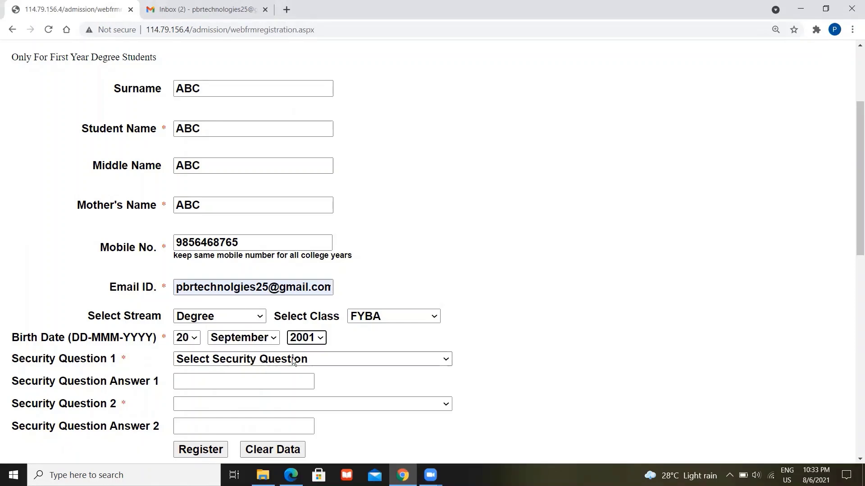
- Choose 'What is your favourite actor name?' as security question 1 and enter its answer
left_click(403, 365)
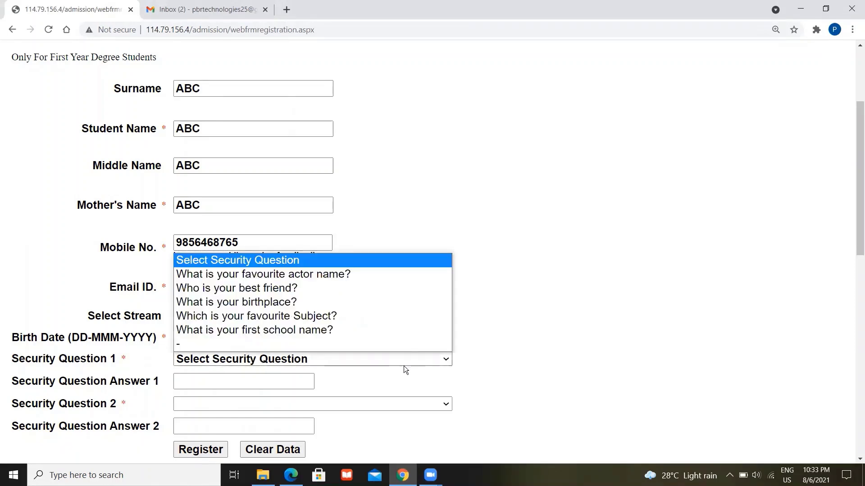
left_click(353, 275)
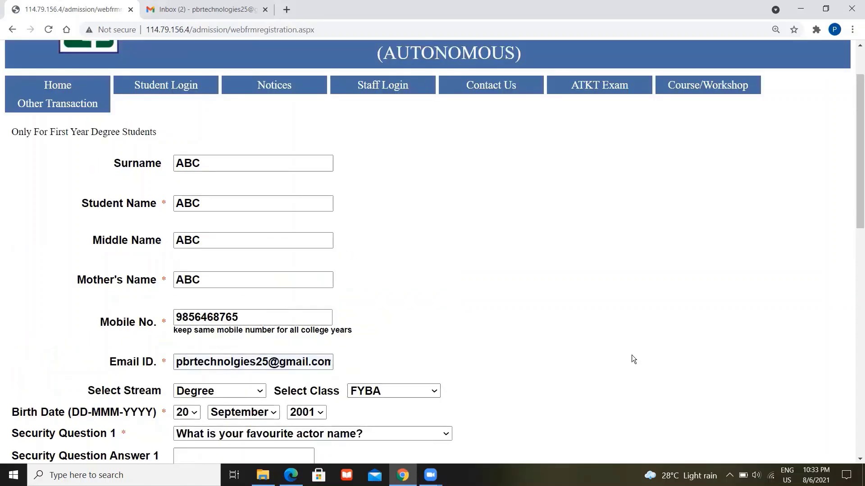
scroll(632, 355, "down", 2)
left_click(276, 365)
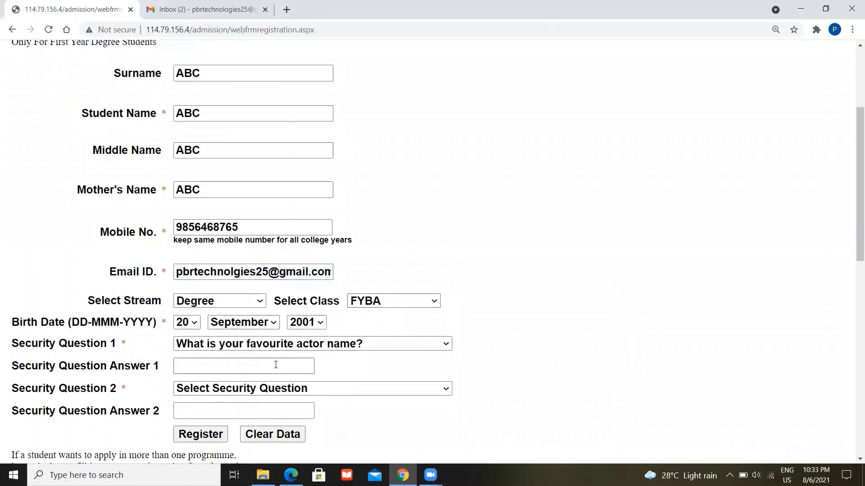
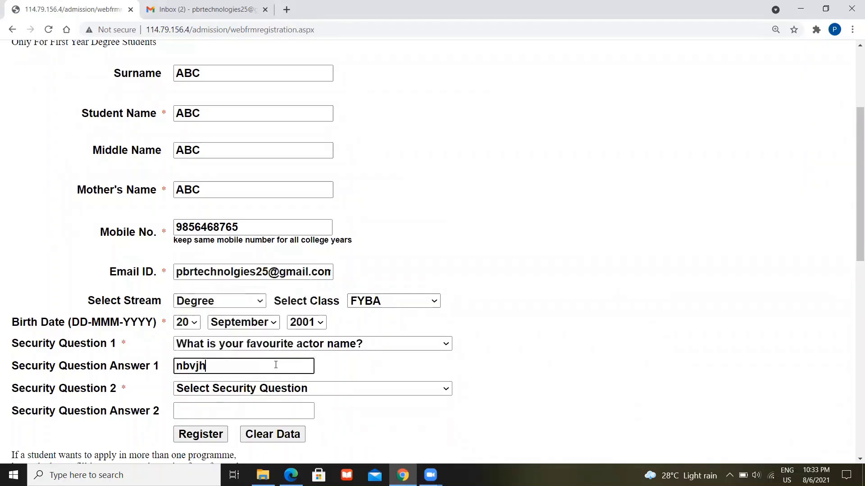
- Choose 'Who is your best friend?' as question 2, answer it, and submit the registration
left_click(319, 389)
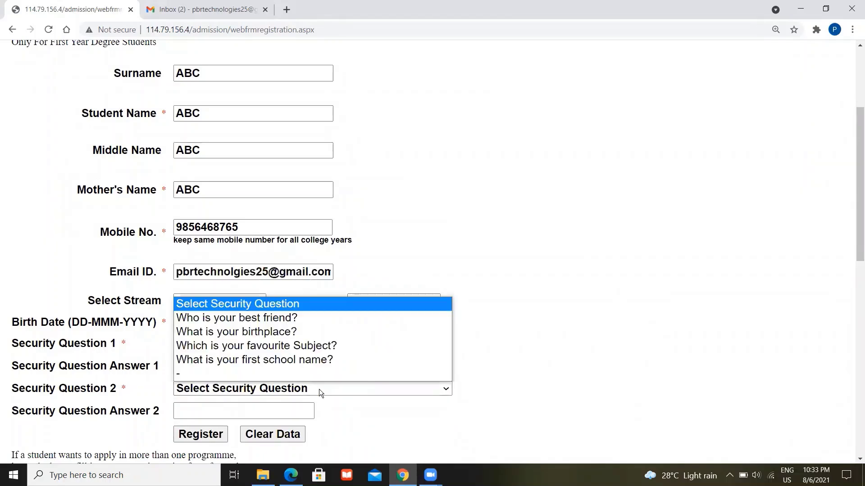
left_click(275, 319)
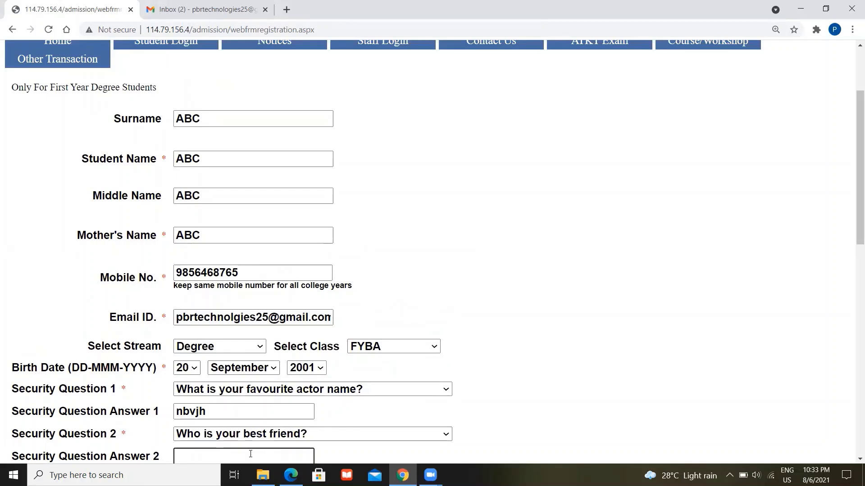
left_click(661, 399)
scroll(661, 399, "down", 2)
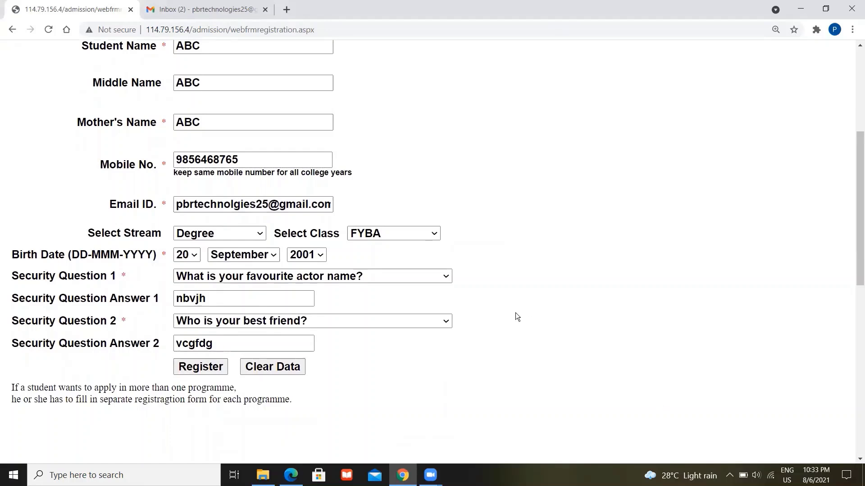
left_click(201, 367)
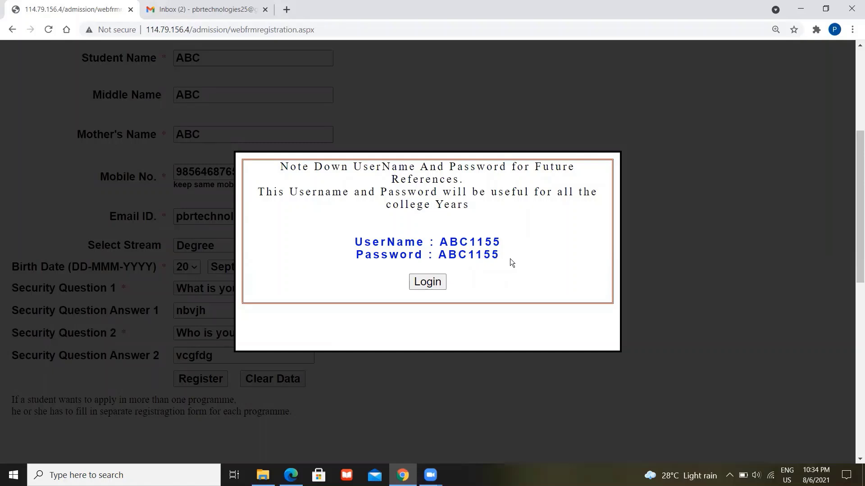
- Copy the issued username and password into a new Notepad note, then return to the browser
left_click_drag(504, 254, 377, 232)
key("ctrl+c")
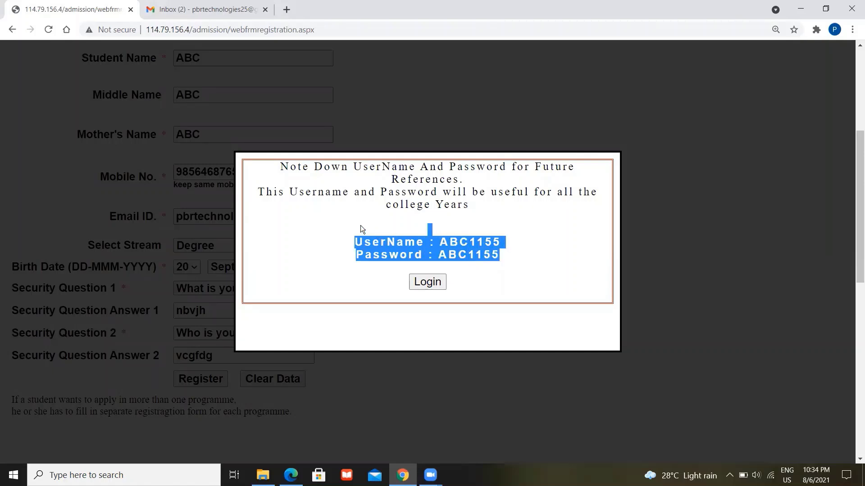
left_click(122, 475)
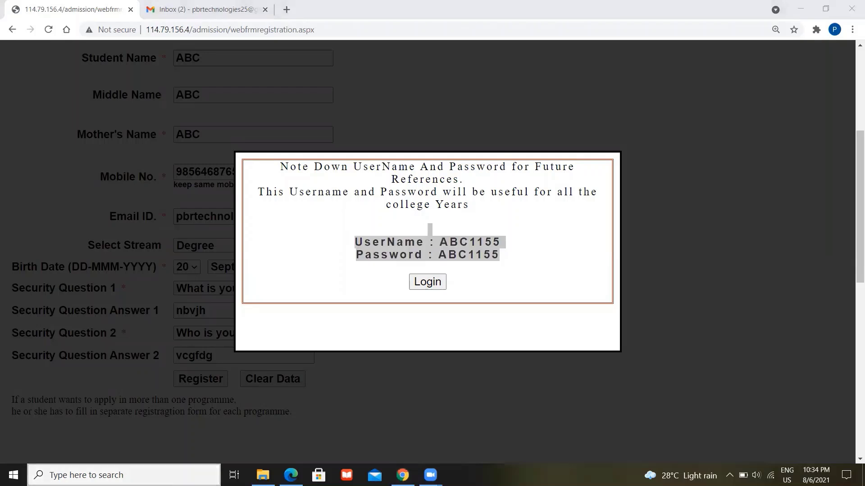
type("note")
key("Return")
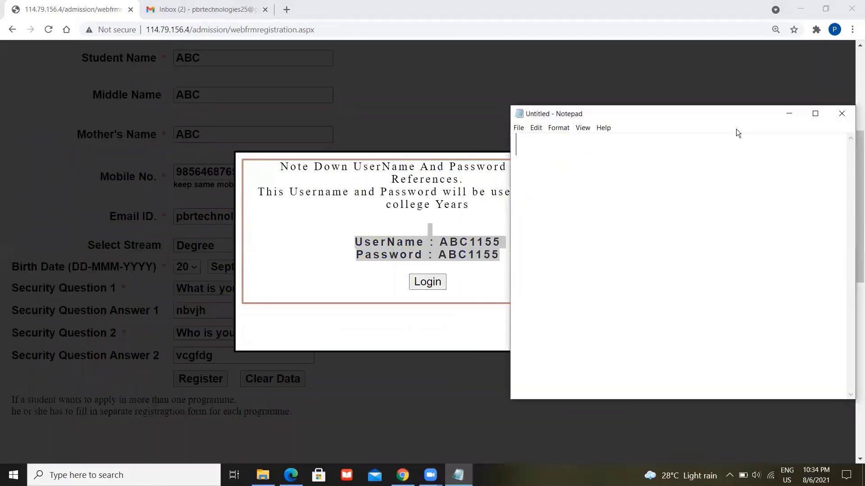
key("ctrl+v")
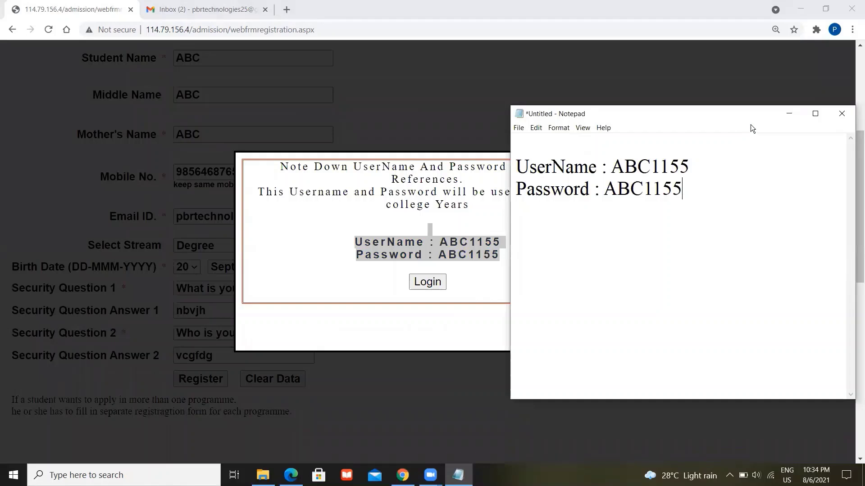
left_click(780, 117)
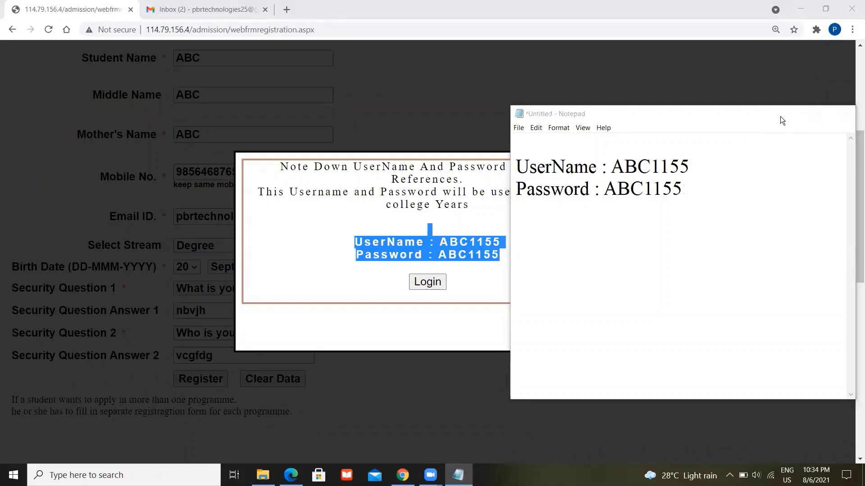
left_click(528, 282)
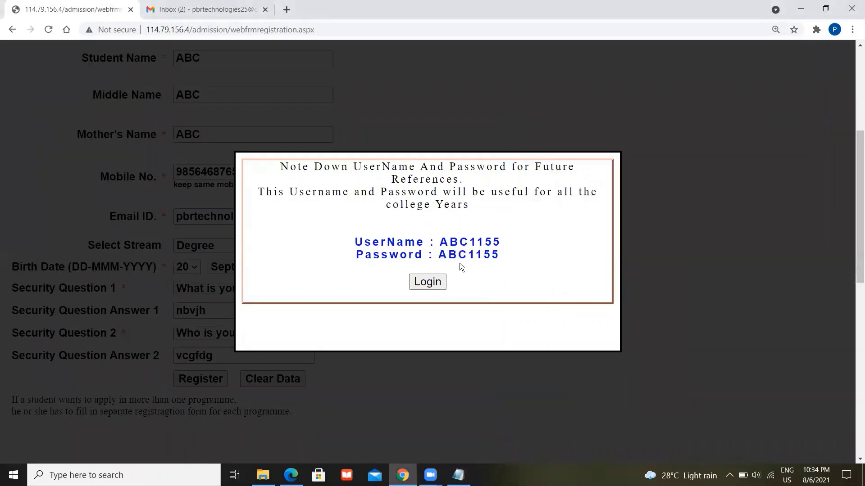
- Go to student login and choose the Degree level with FYBA class
left_click(416, 283)
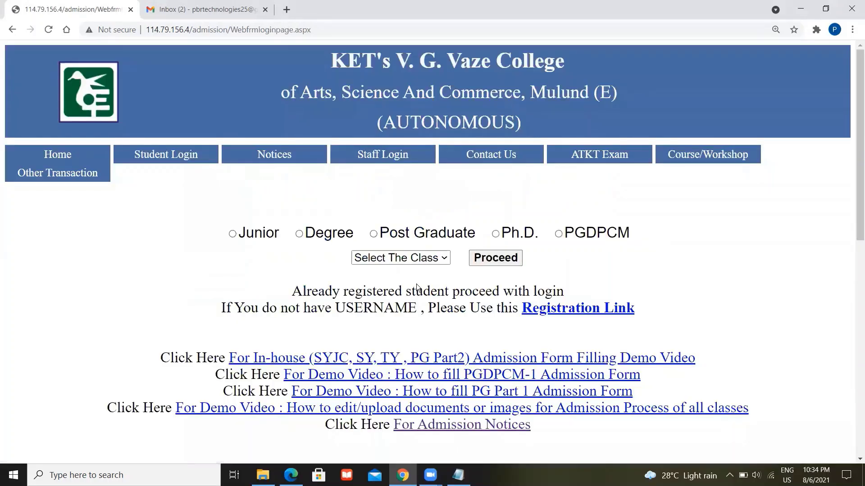
scroll(810, 278, "down", 2)
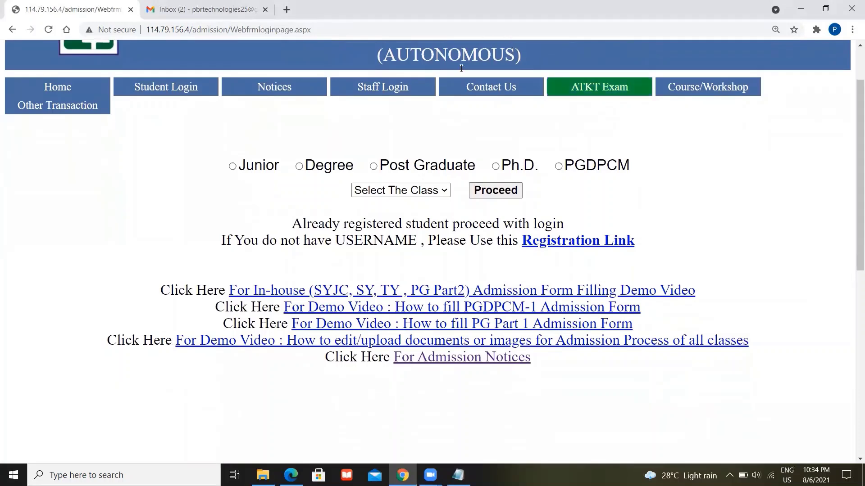
left_click(312, 166)
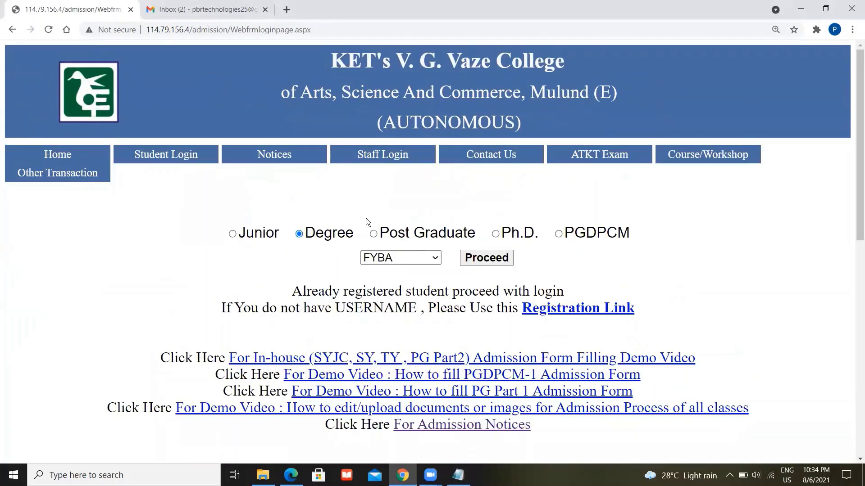
left_click(416, 259)
left_click(416, 260)
left_click(480, 260)
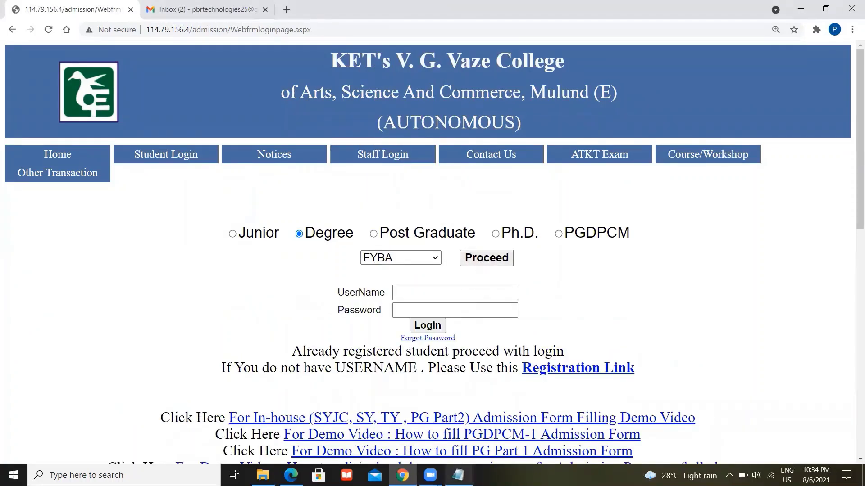
- Paste the saved username and password from the Notepad note and log in
mouse_move(458, 475)
left_click(455, 433)
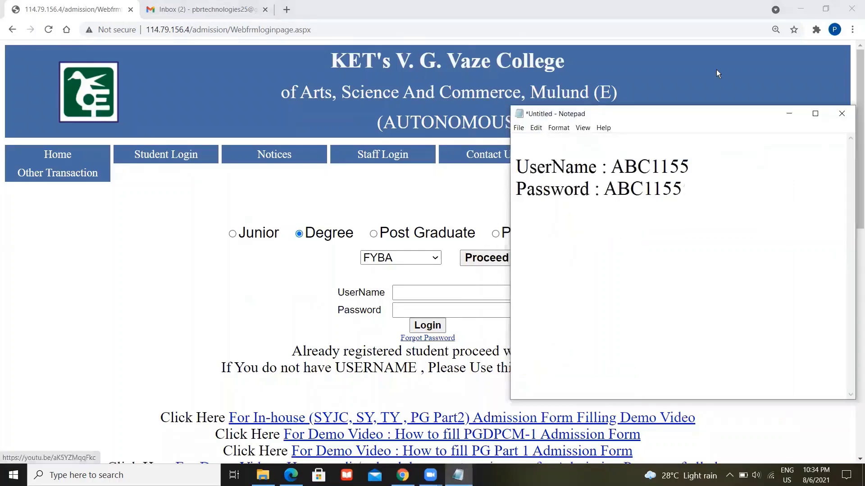
double_click(643, 166)
key("ctrl+c")
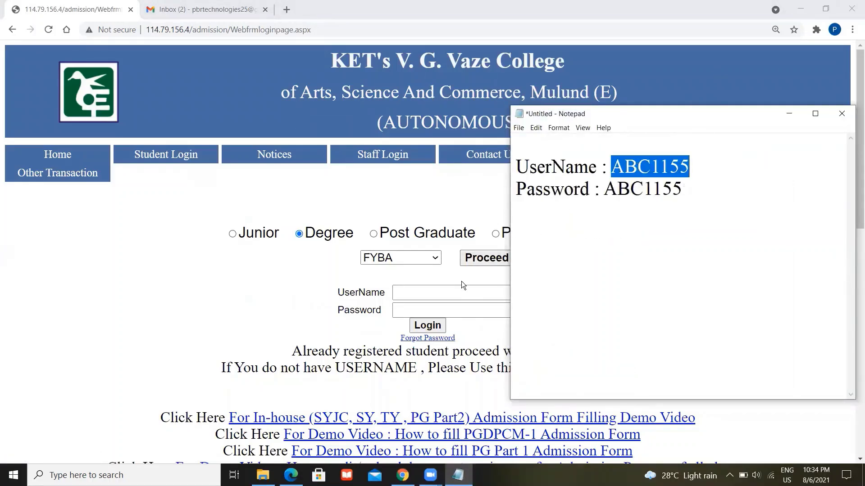
left_click(446, 292)
key("ctrl+v")
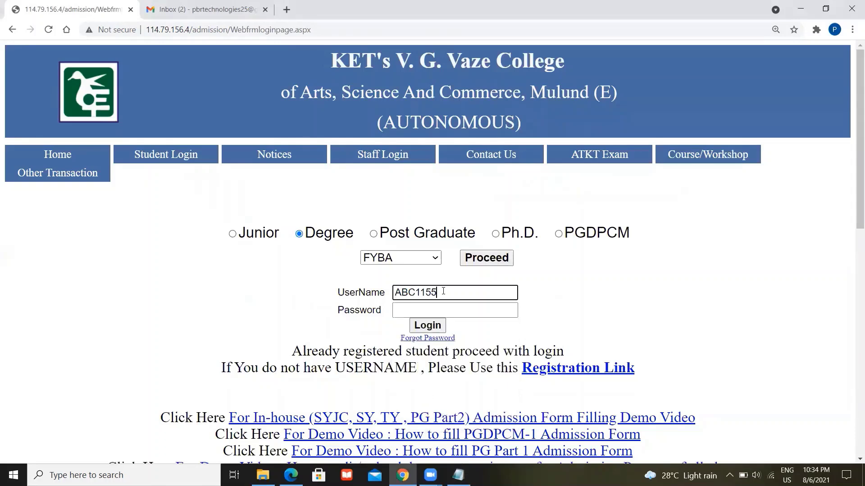
left_click(435, 311)
key("ctrl+v")
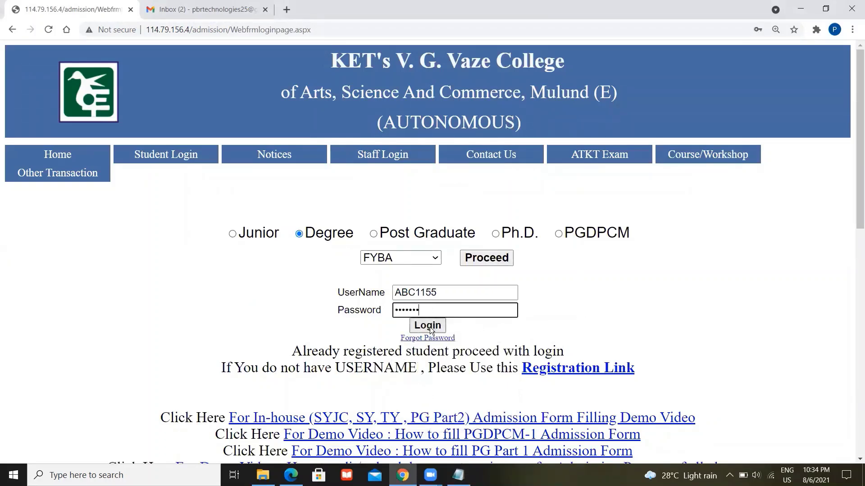
left_click(427, 326)
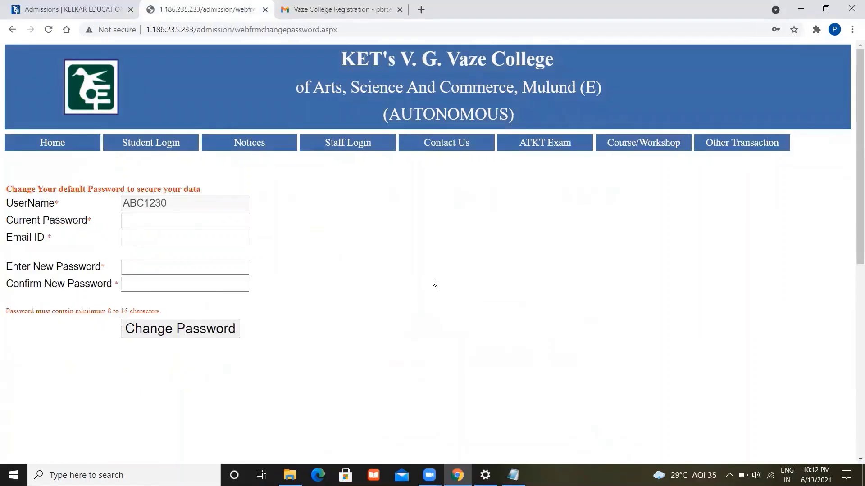
- Enter the current password and pick the saved e-mail address from the autocomplete list
left_click(231, 216)
left_click(157, 225)
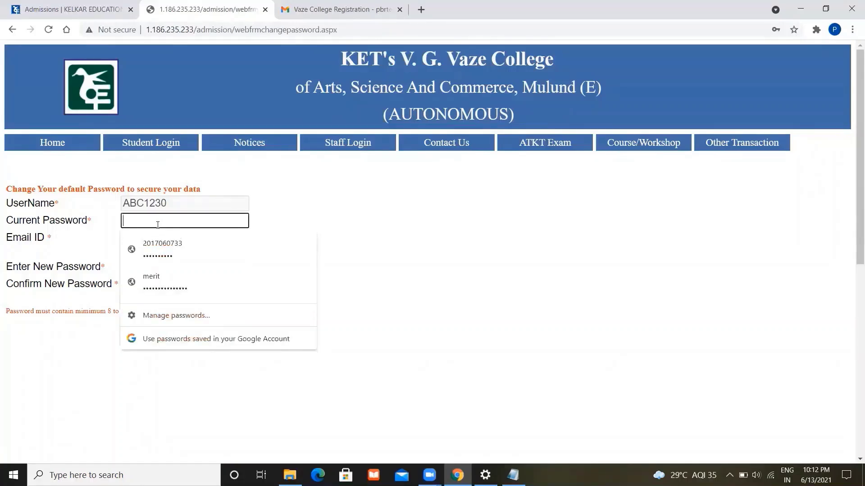
left_click(170, 239)
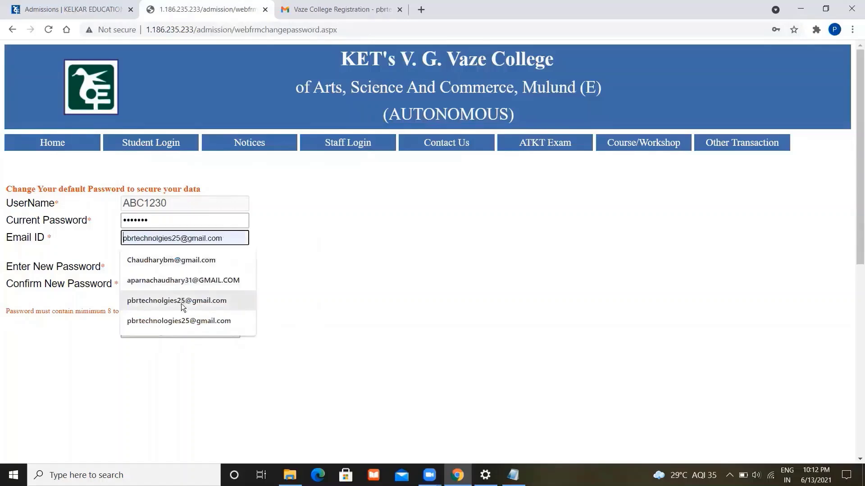
left_click(187, 322)
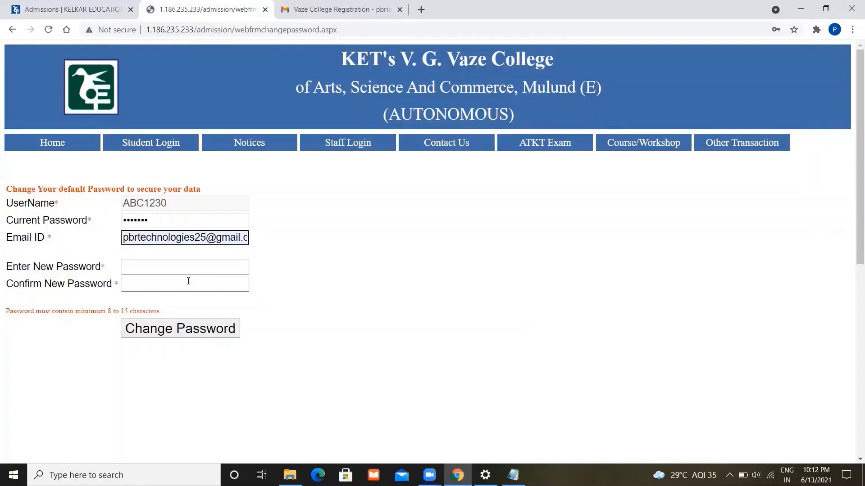
- Type a new password and paste it into the Confirm New Password field
left_click(180, 266)
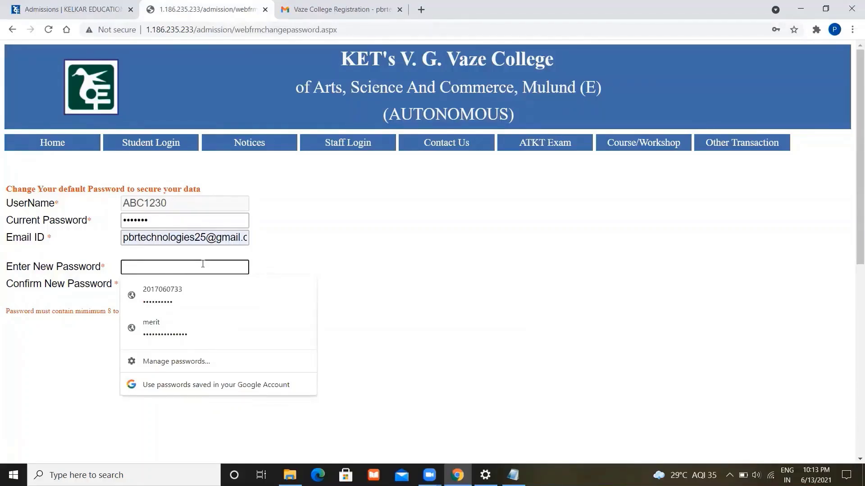
type("•••••••")
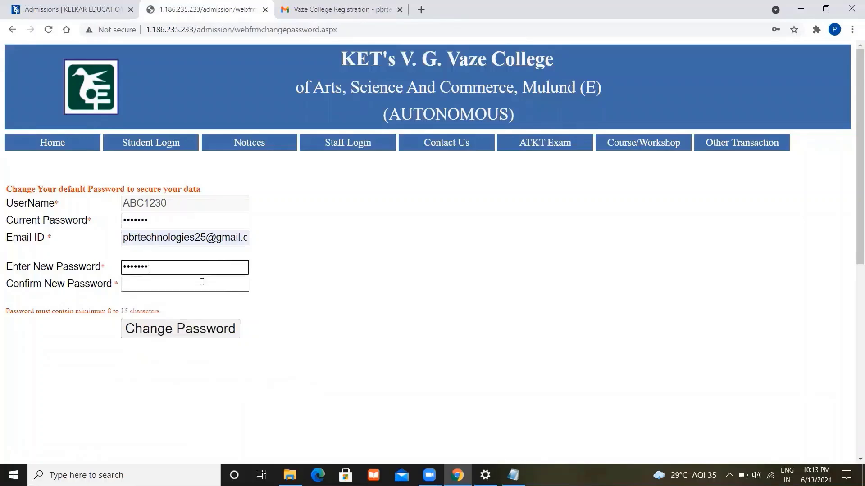
left_click(202, 283)
key("ctrl+v")
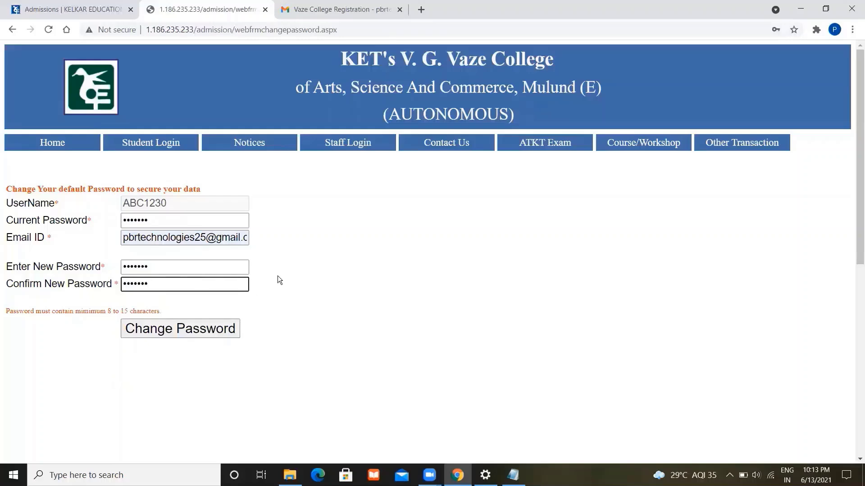
left_click(176, 310)
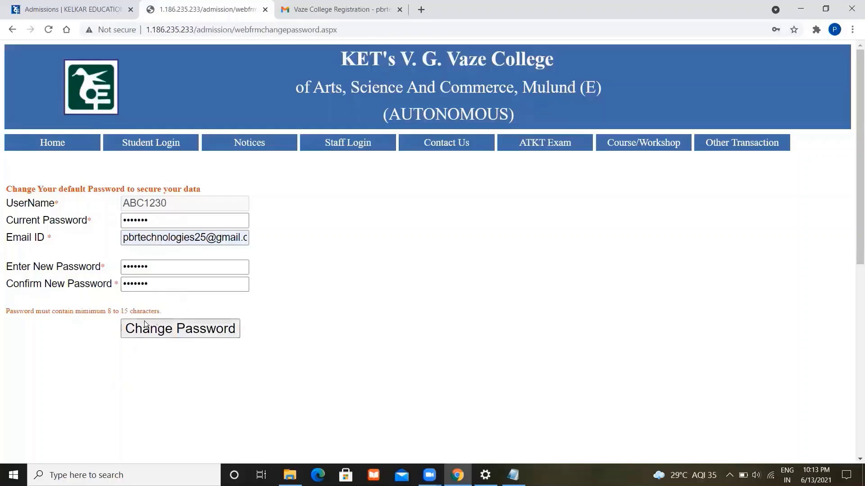
- Submit the password change and review the 8–15 character length error
left_click(203, 335)
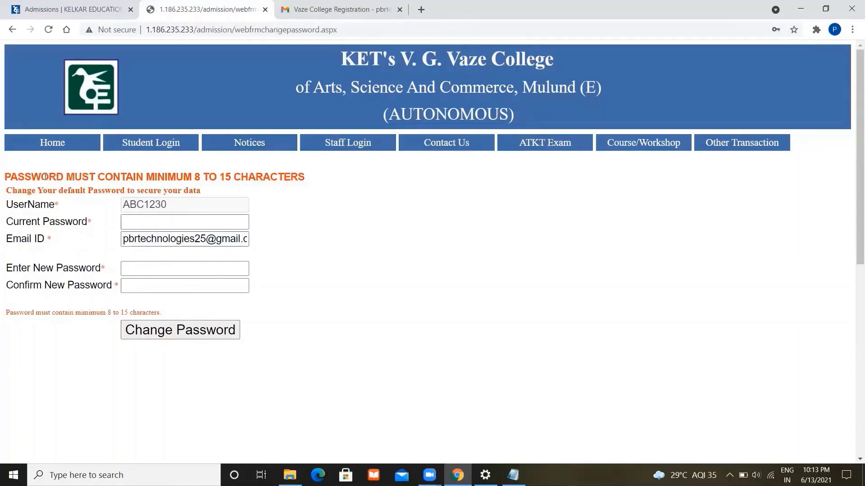
left_click_drag(6, 177, 299, 179)
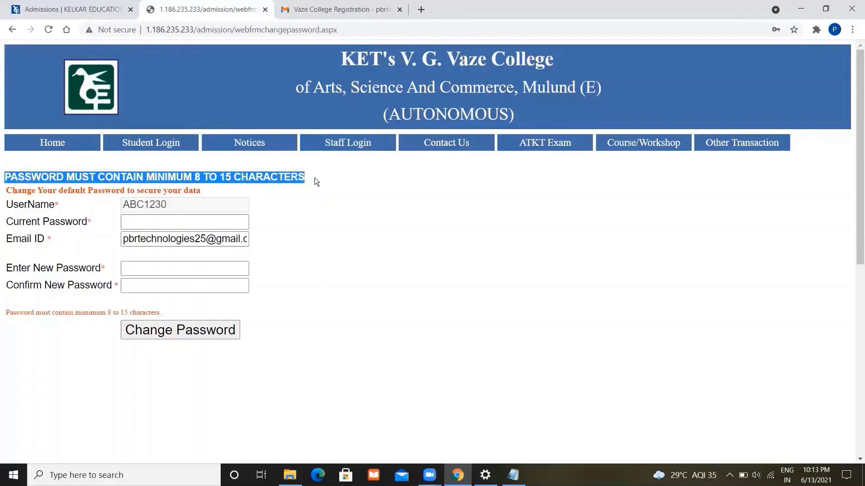
left_click(314, 177)
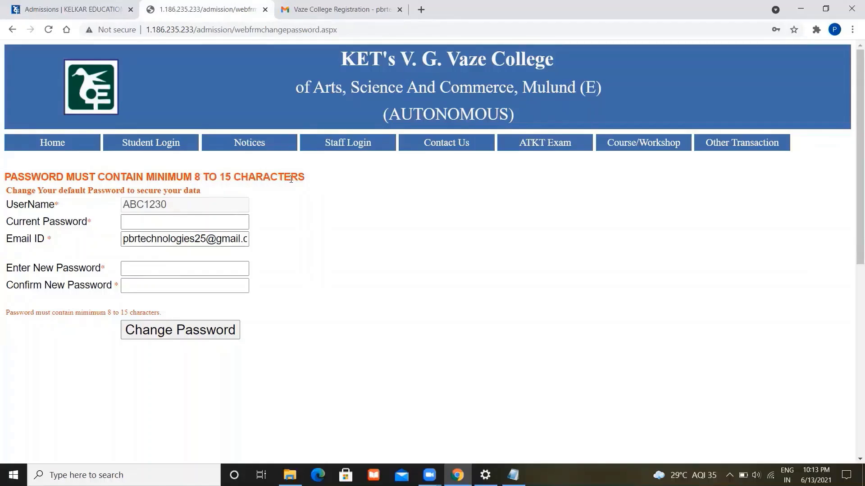
- Re-enter the current password, give a 10-character new password twice, and resubmit
left_click(216, 227)
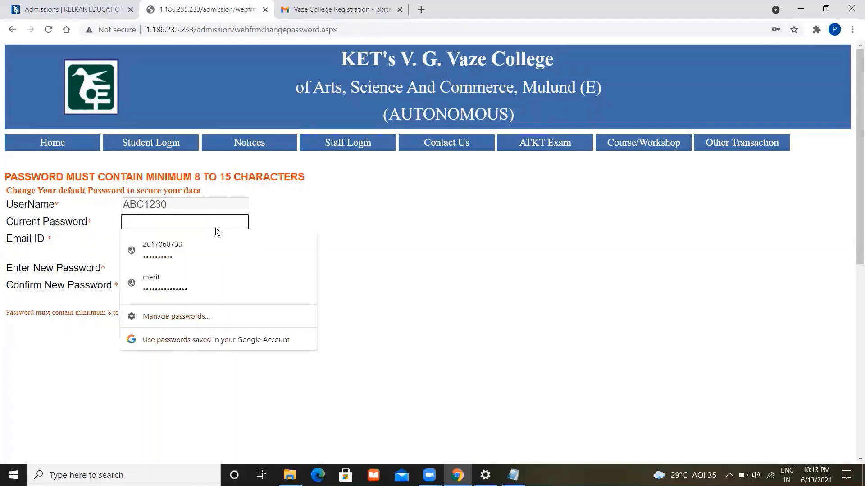
key("ctrl+v")
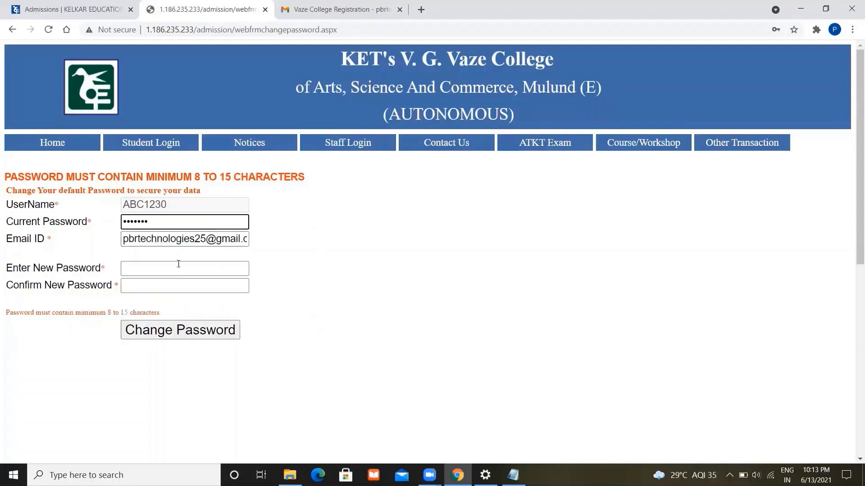
left_click(176, 268)
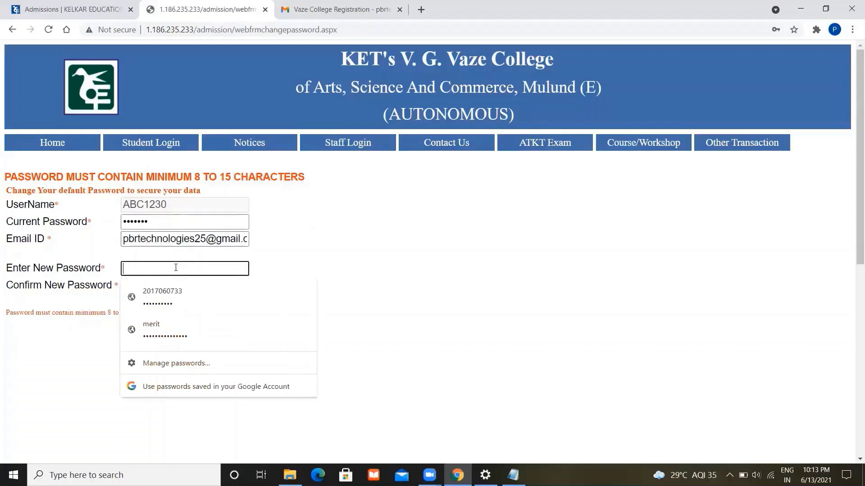
type("•••••••")
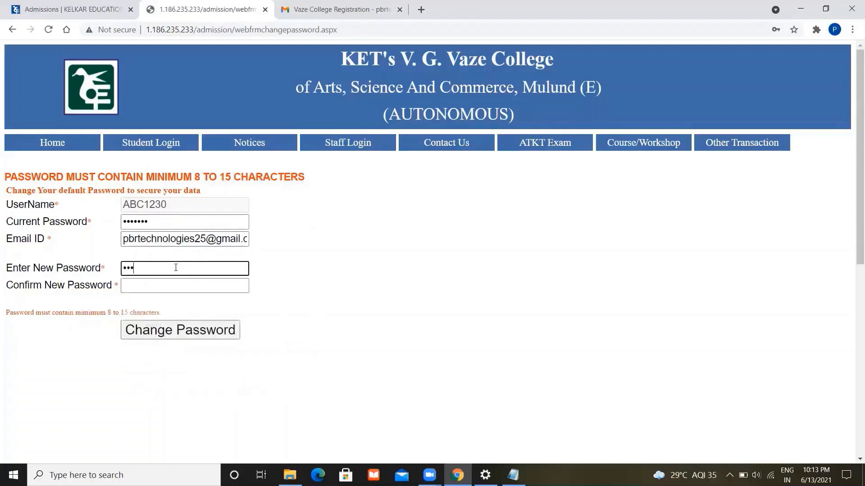
type("•••")
left_click(168, 290)
type("••••••")
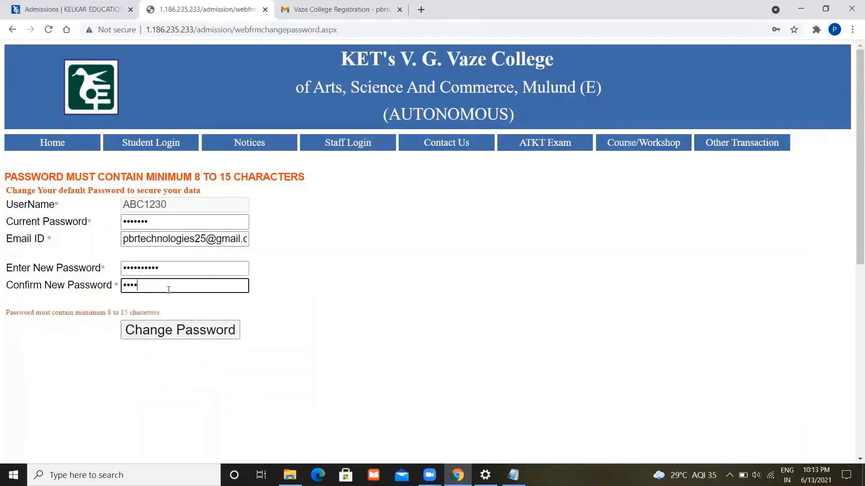
type("••••")
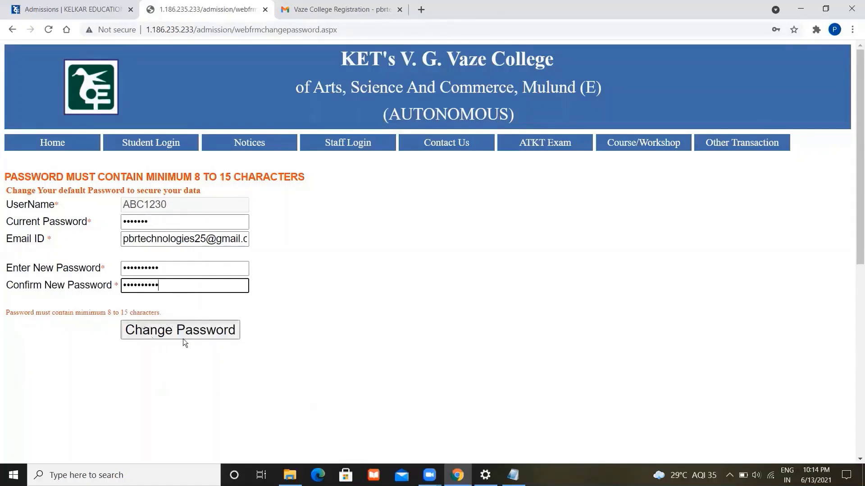
left_click(205, 335)
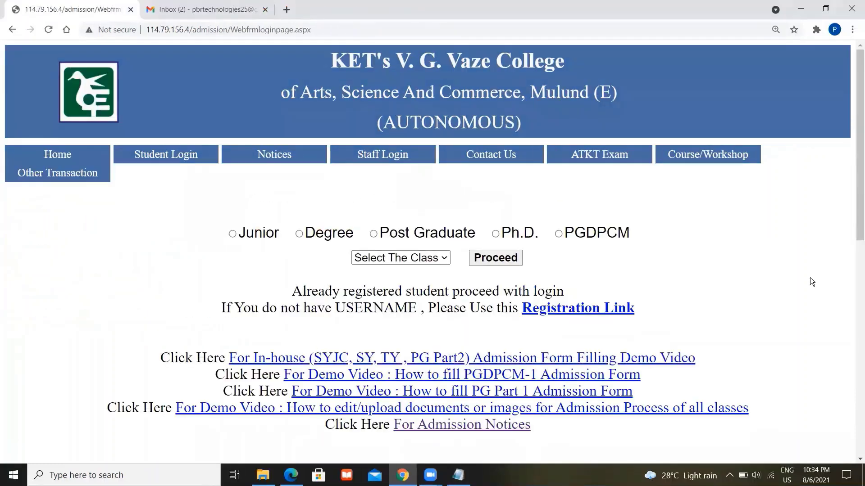
- Choose the Degree admission category, keep FYBA as the class, and proceed to login
scroll(810, 277, "down", 2)
scroll(810, 278, "down", 1)
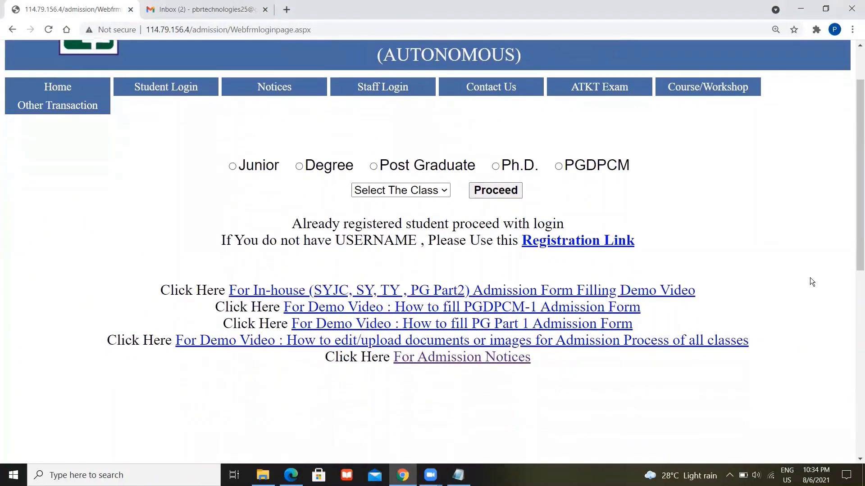
left_click(312, 166)
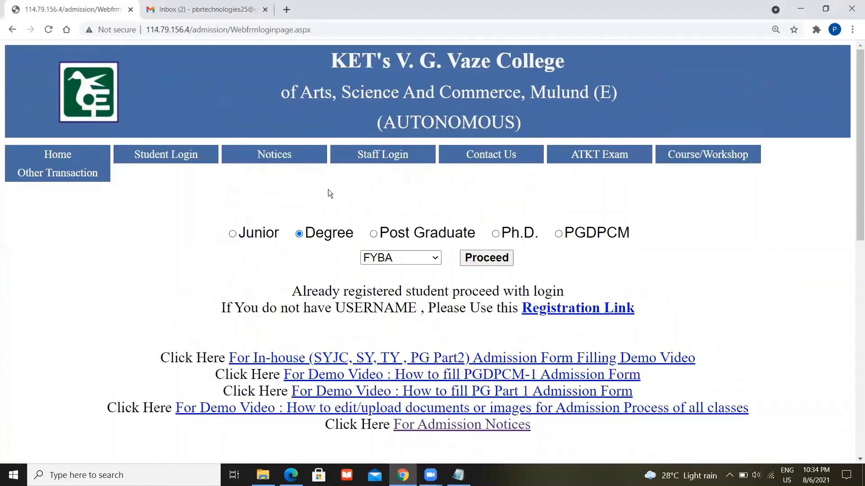
left_click(416, 260)
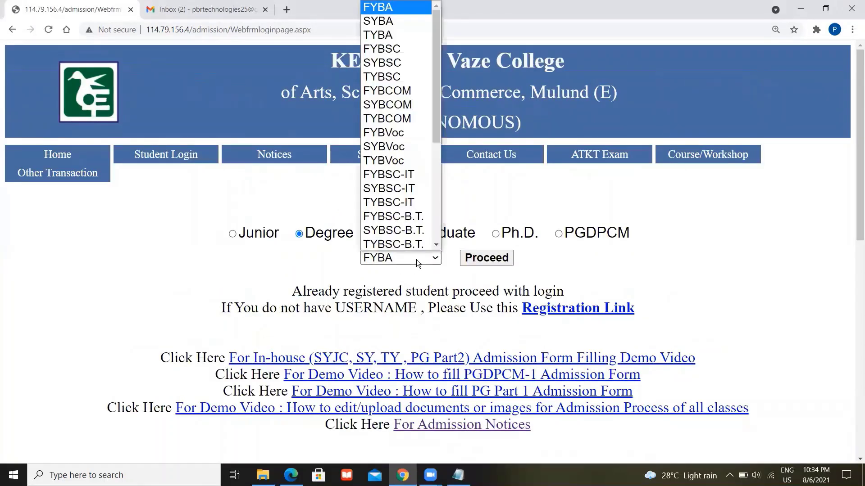
left_click(416, 260)
left_click(480, 260)
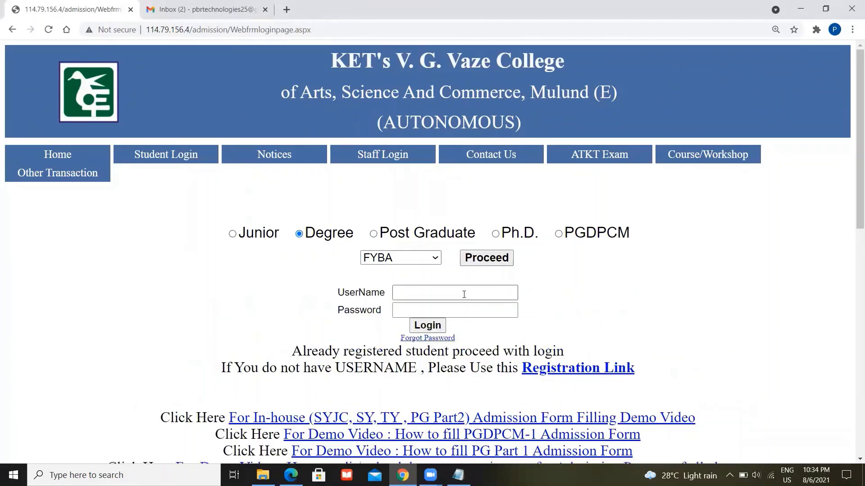
- Copy the username from the Notepad notes and paste it and the password into the login fields
mouse_move(458, 475)
left_click(455, 433)
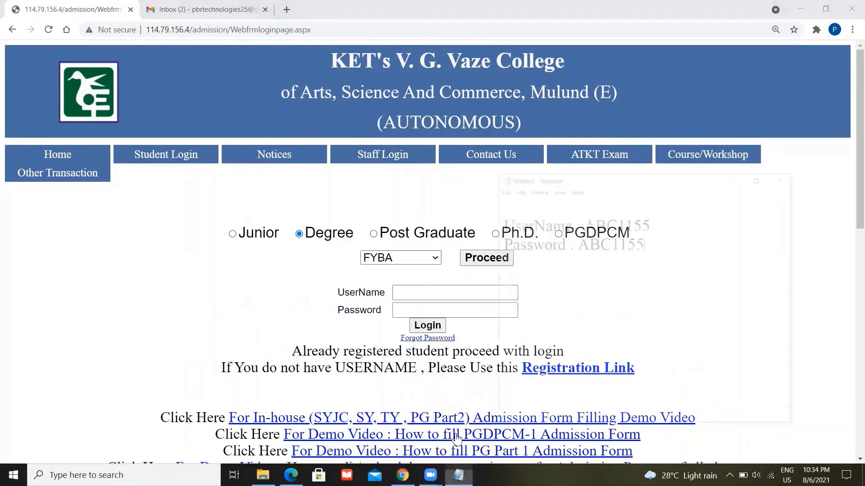
double_click(643, 167)
key("ctrl+c")
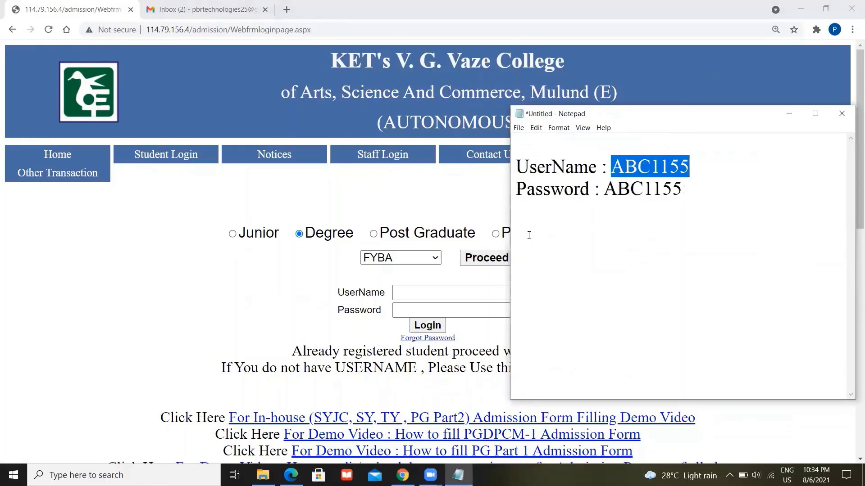
left_click(444, 291)
key("ctrl+v")
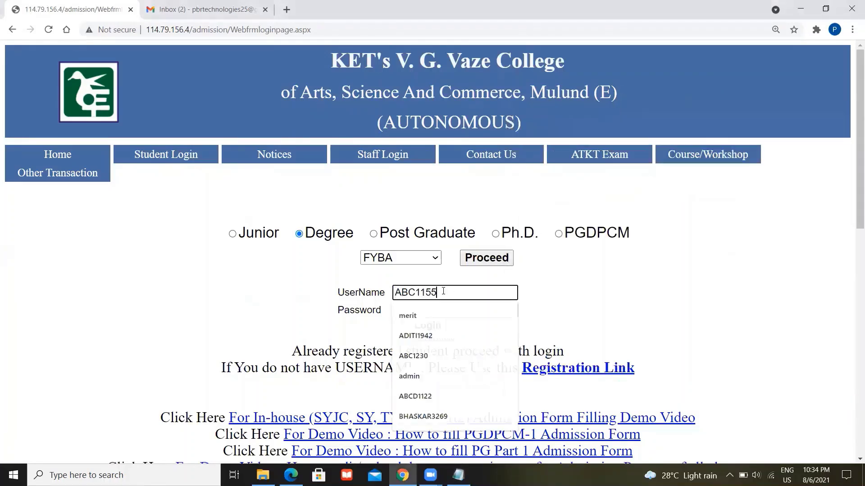
left_click(435, 310)
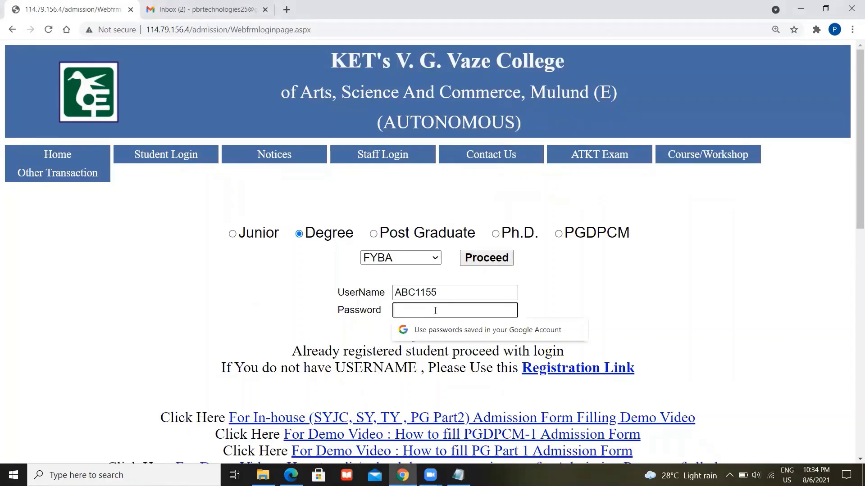
key("ctrl+v")
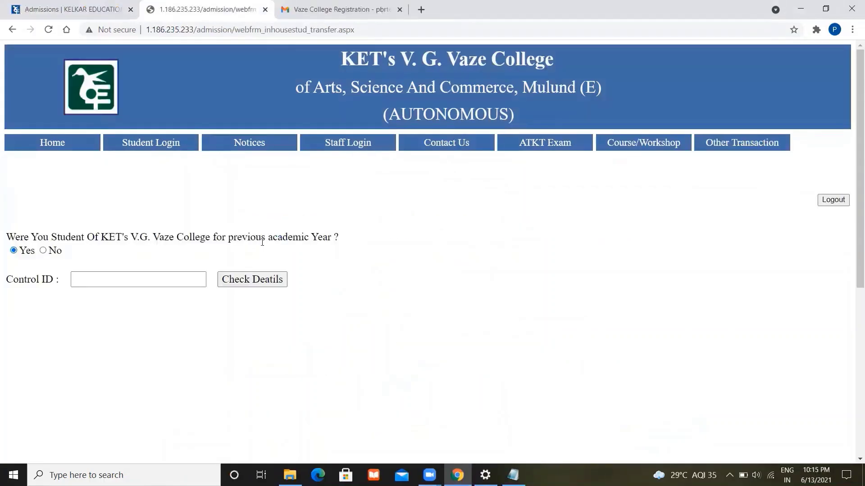
- Answer No to the previous-year Vaze student question and confirm as not an in-house student
triple_click(262, 242)
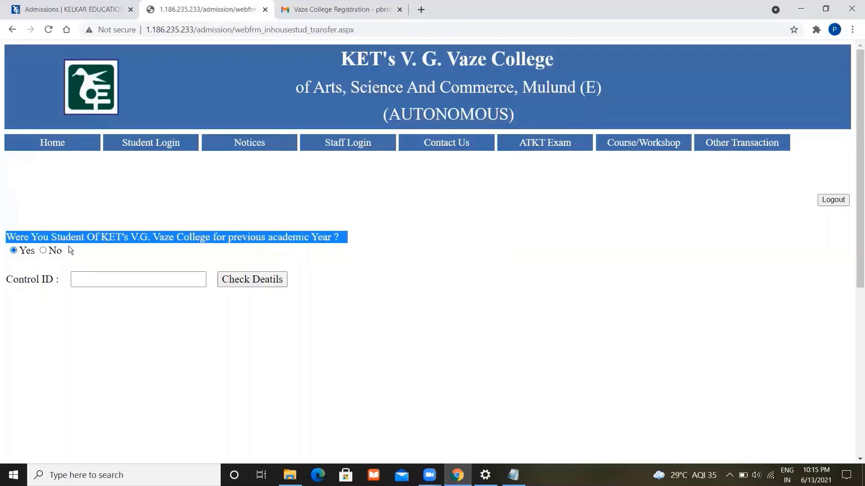
left_click(65, 258)
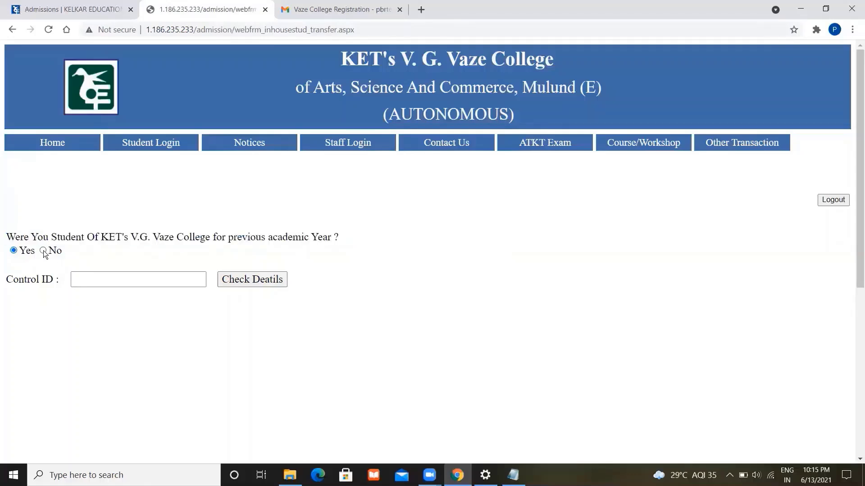
left_click(43, 250)
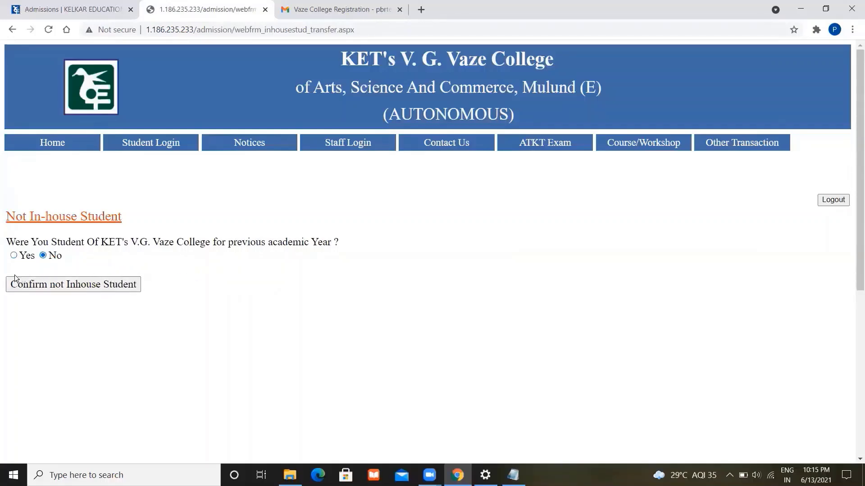
left_click(78, 285)
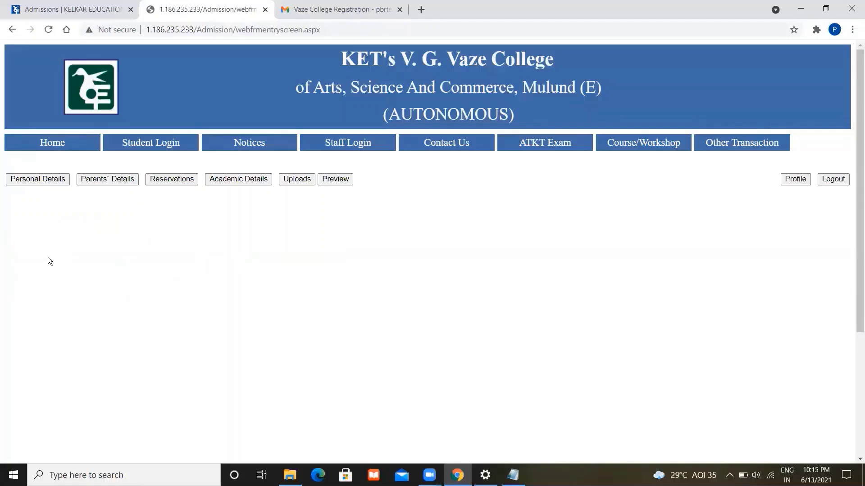
- In Personal Details, autofill birth place as Mumbai and leave the Aadhaar card answer at No
left_click(39, 179)
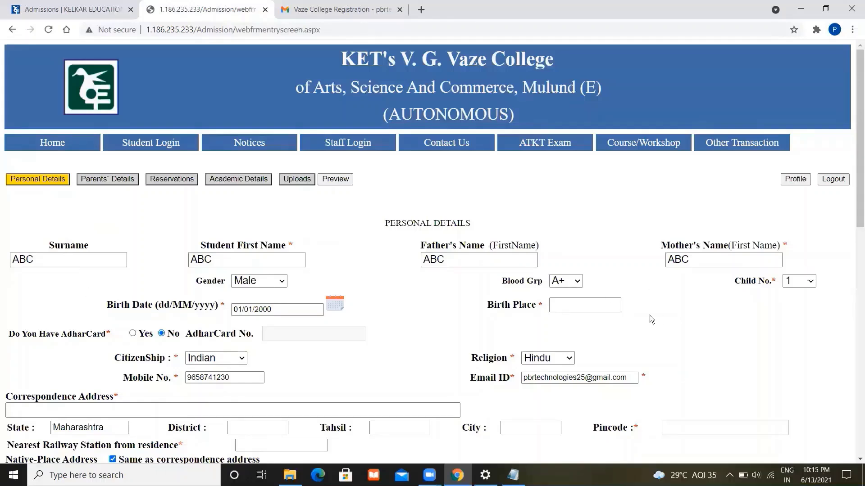
left_click(596, 302)
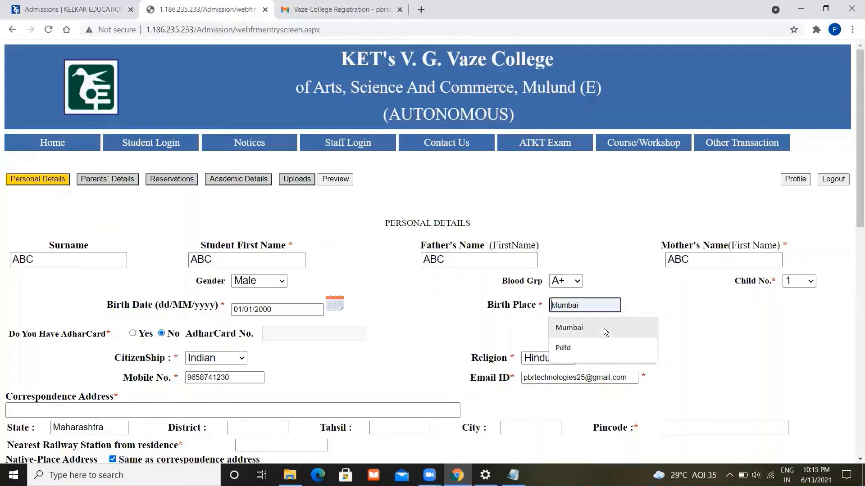
left_click(604, 328)
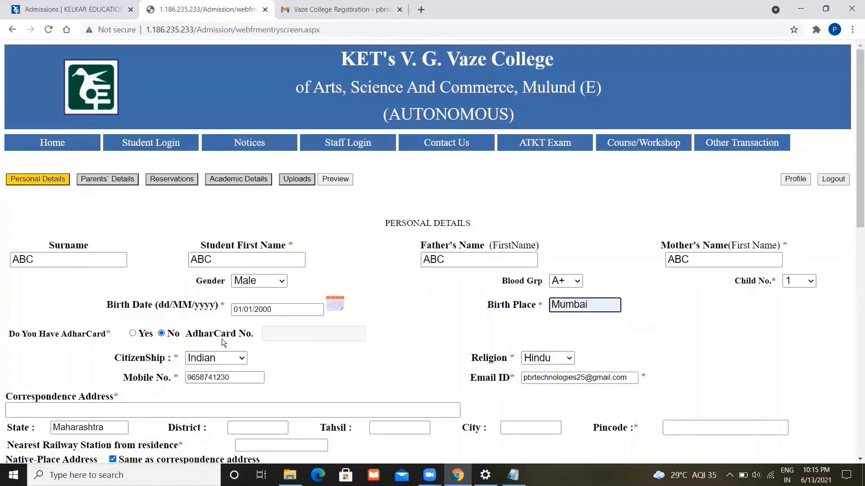
left_click(132, 334)
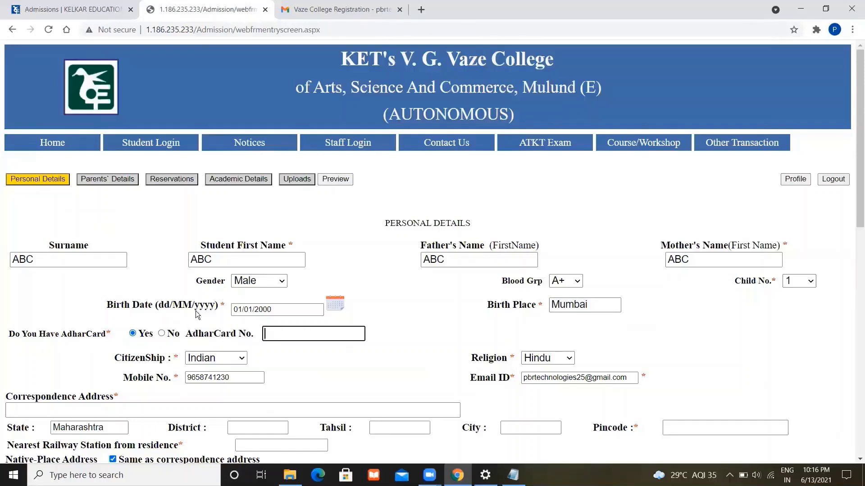
left_click(161, 333)
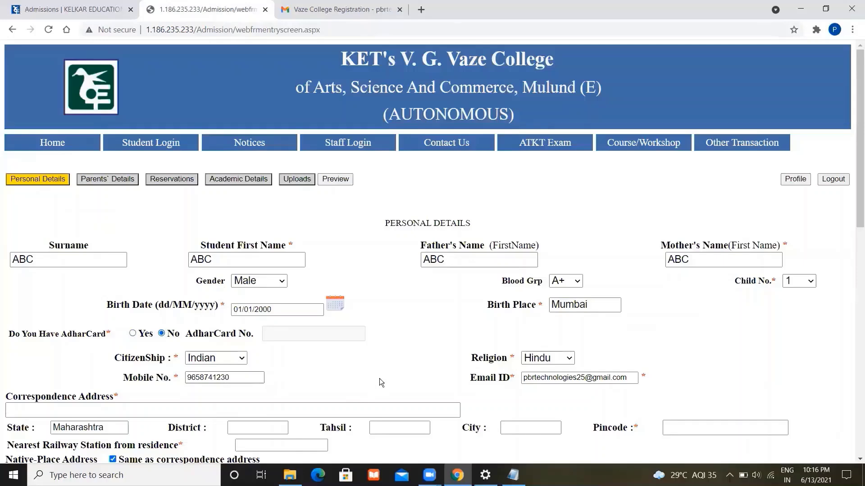
scroll(381, 383, "down", 3)
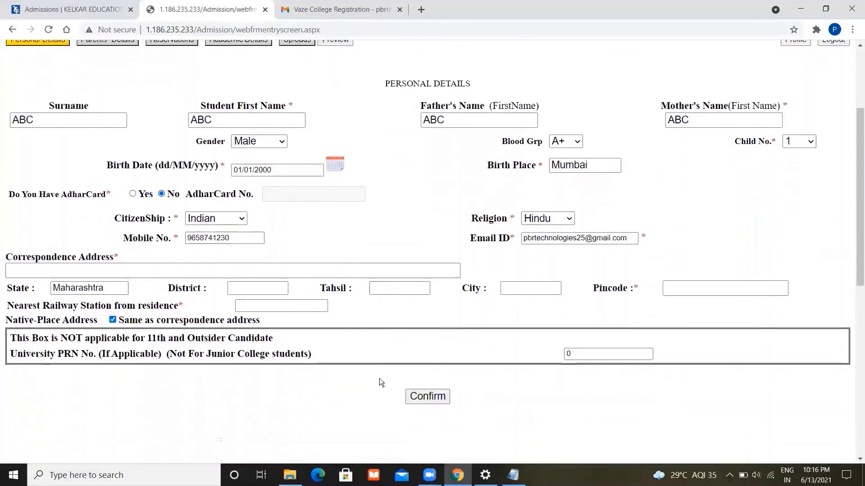
- Autofill the correspondence address from a saved address and set the nearest railway station to Kalyan
left_click(155, 251)
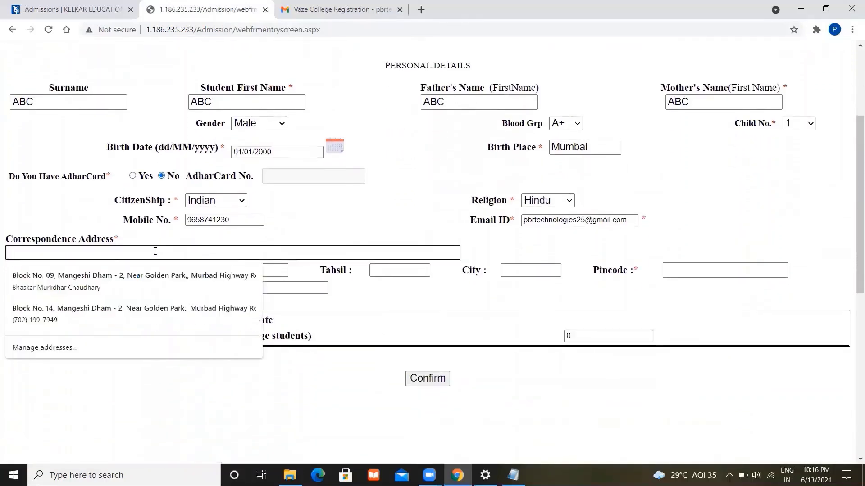
left_click(175, 275)
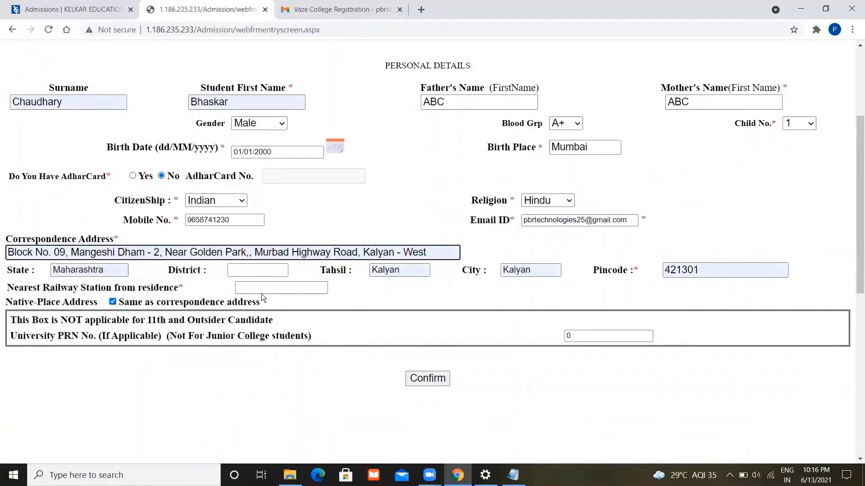
left_click(294, 289)
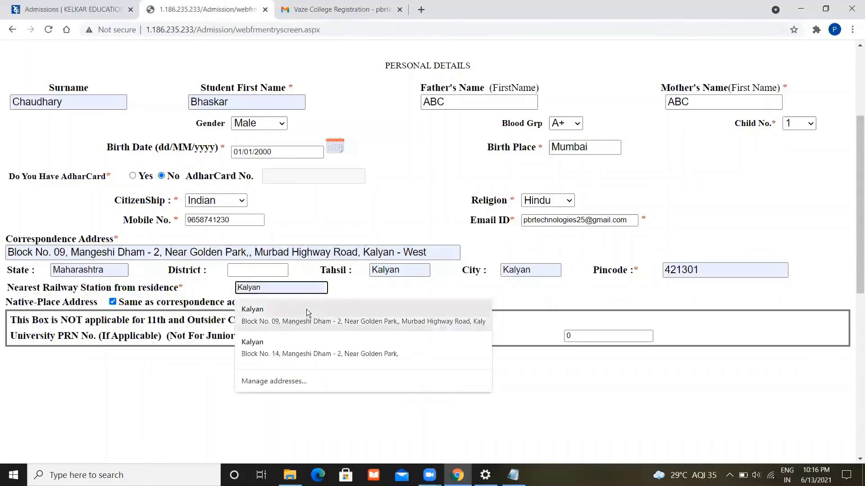
left_click(307, 309)
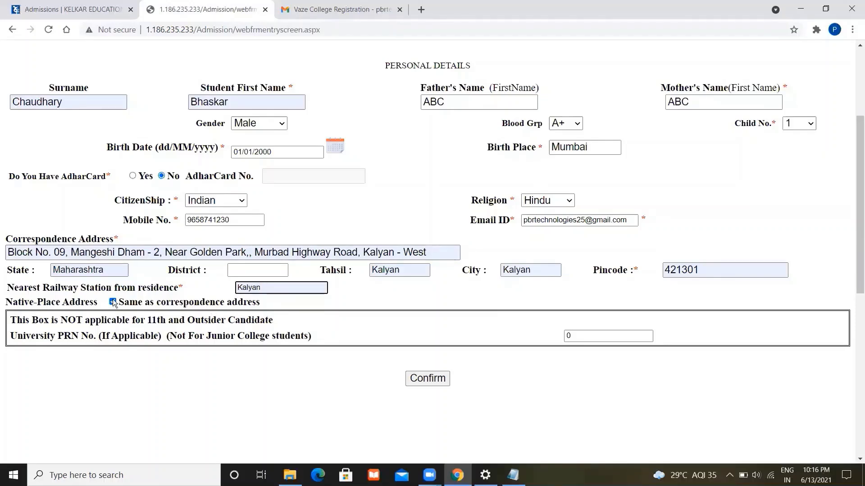
- Keep the native address the same as the correspondence address and save the personal details
left_click(113, 302)
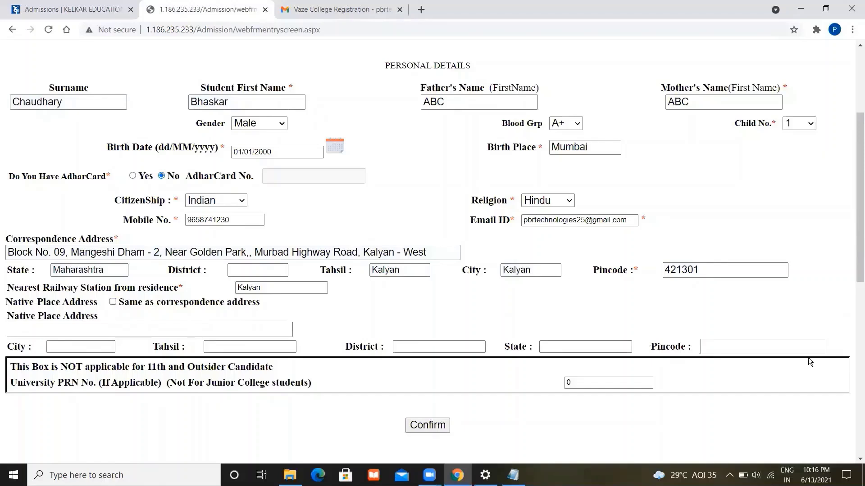
left_click(113, 302)
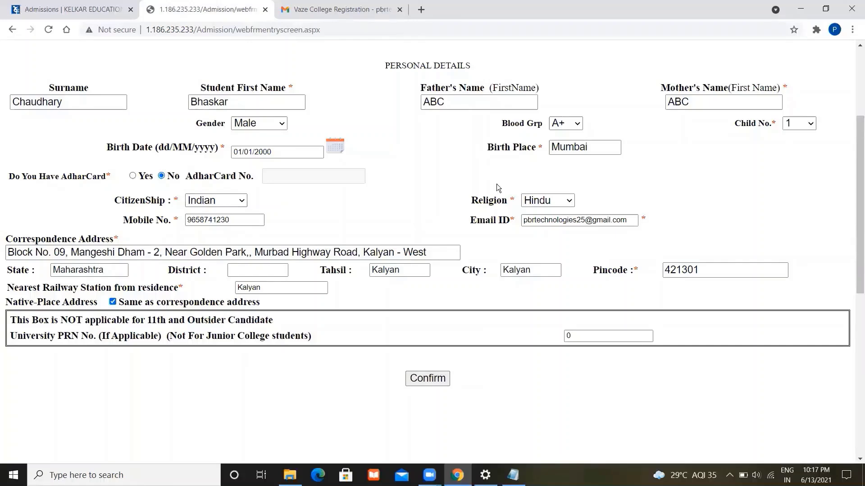
left_click(442, 380)
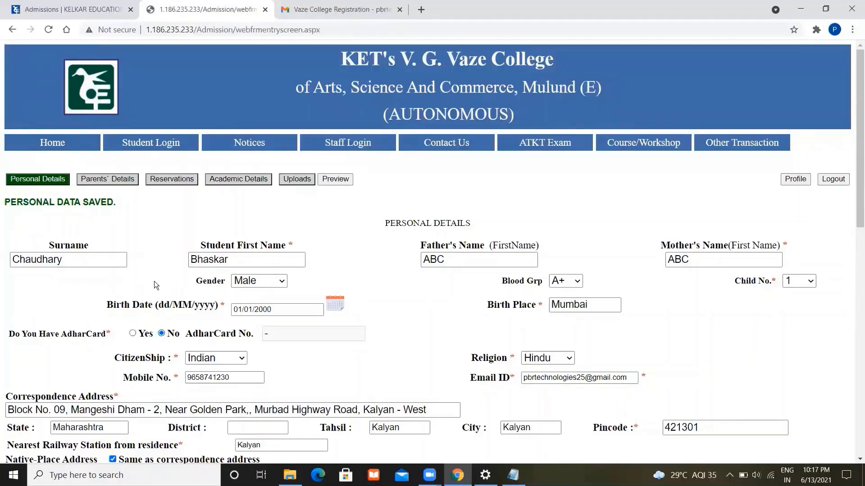
- Switch to the Parents' Details section showing the blank Father and Mother columns
left_click(99, 180)
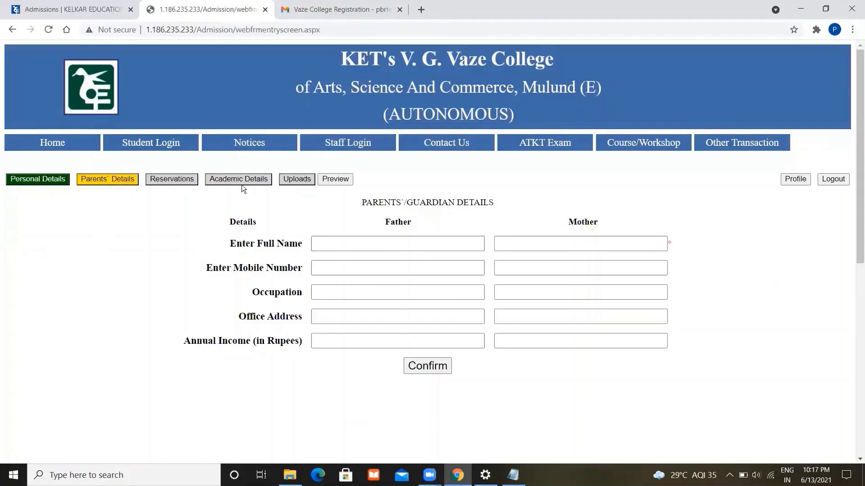
- Enter the father's and mother's full names
left_click(393, 250)
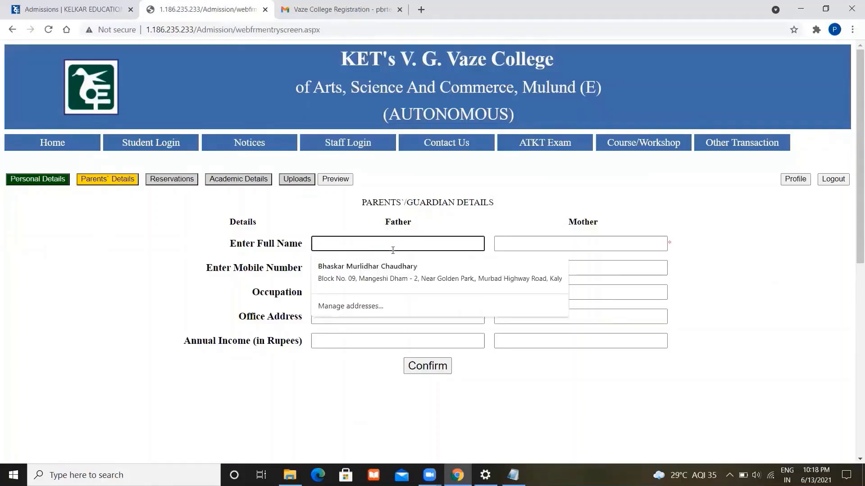
type("Bhaksa")
key("BackSpace")
key("BackSpace")
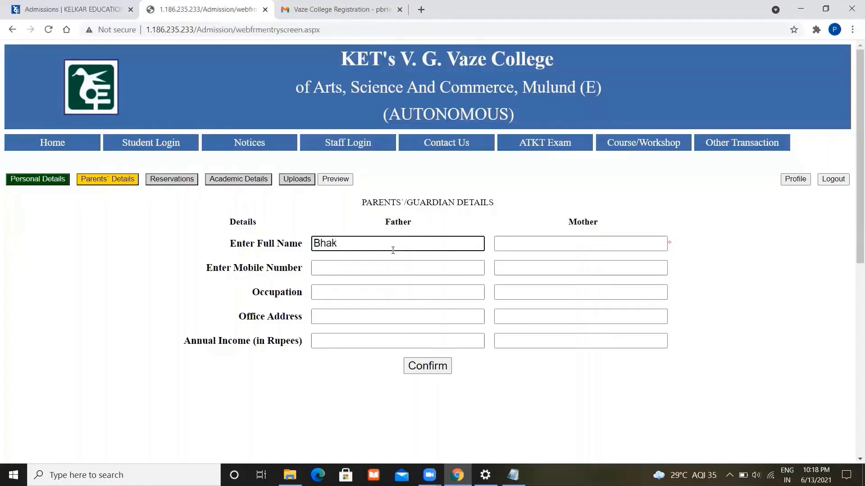
type("ghjgj")
key("Tab")
type("bvhgfgjhg")
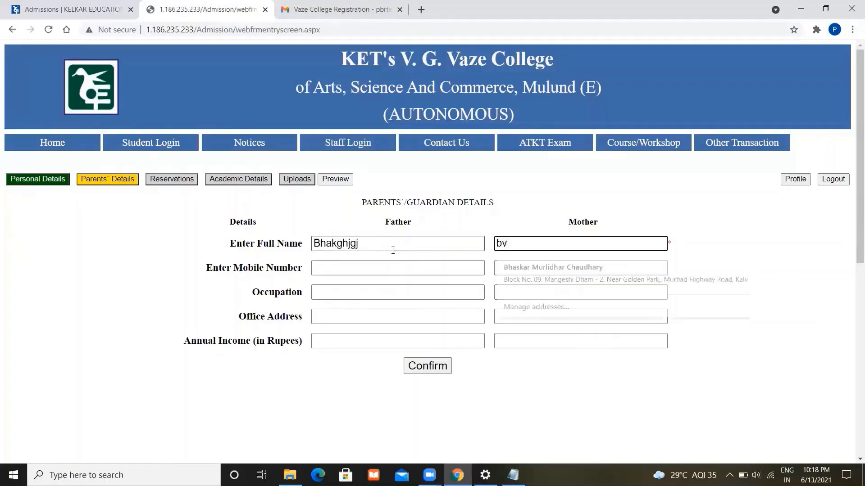
- Enter the father's and mother's mobile numbers
left_click(356, 268)
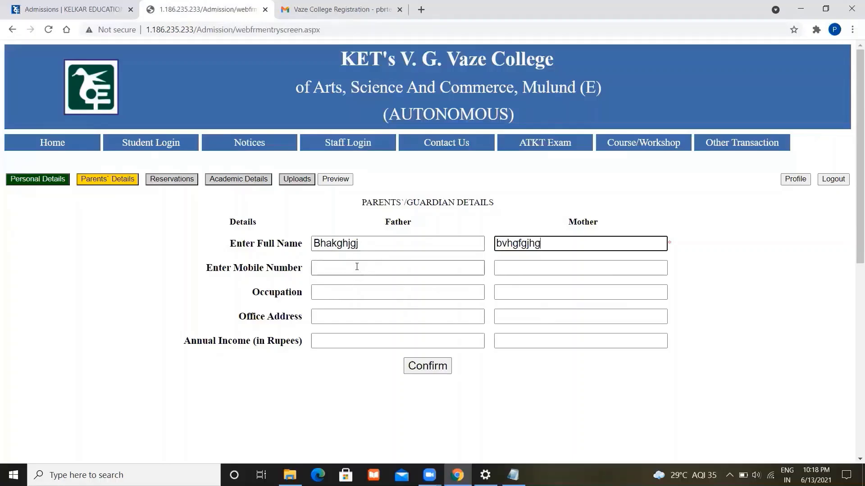
type("6574654")
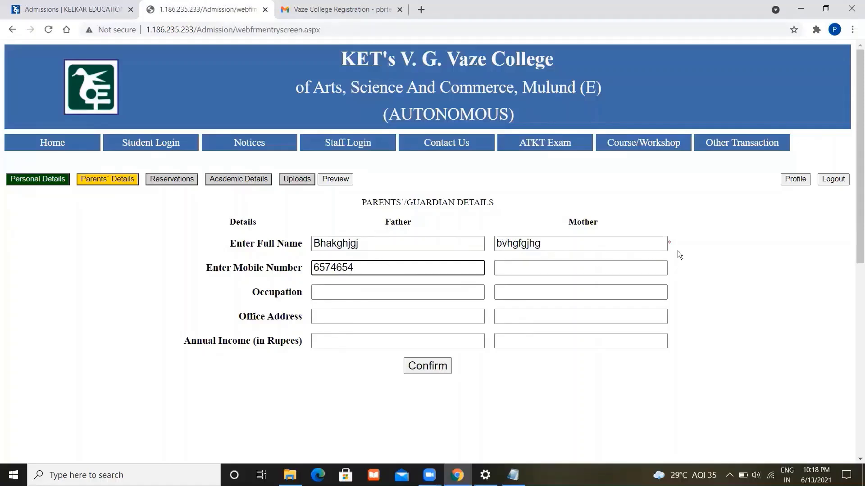
mouse_move(670, 244)
left_mouse_down()
mouse_move(316, 244)
mouse_move(669, 244)
left_mouse_up()
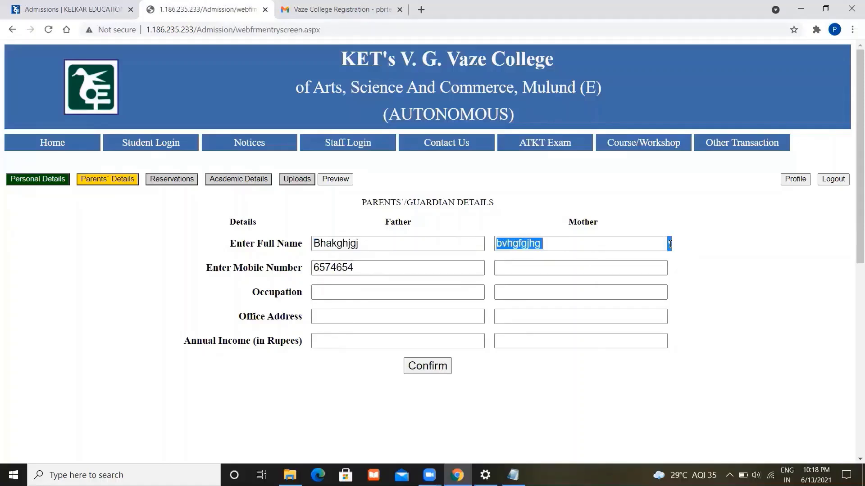
left_click(594, 262)
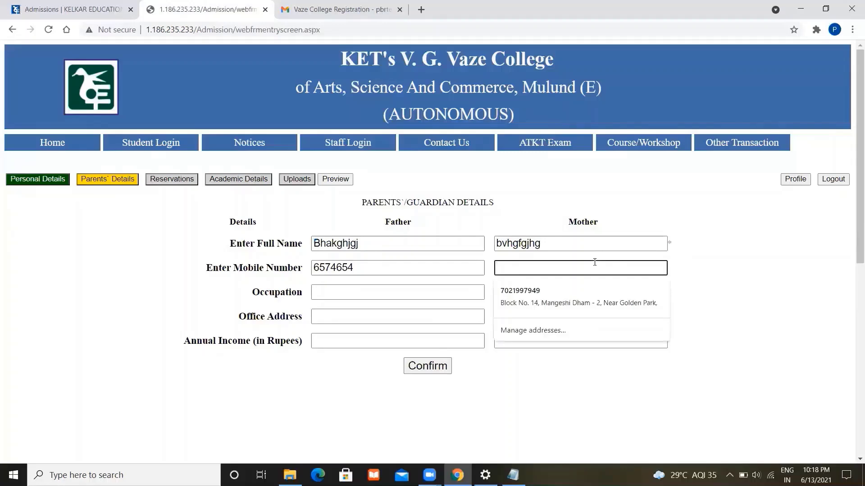
type("675758")
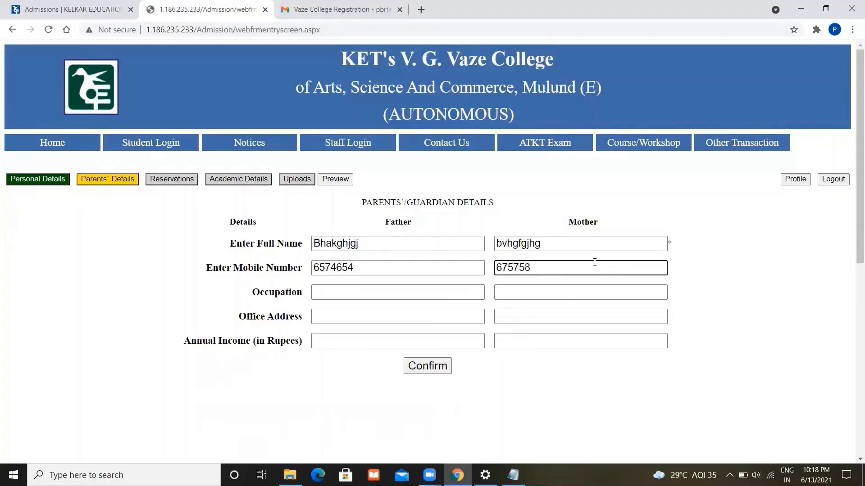
- Set the occupations to Business and House Wife, save, and go to Reservations
left_click(458, 295)
left_click(412, 315)
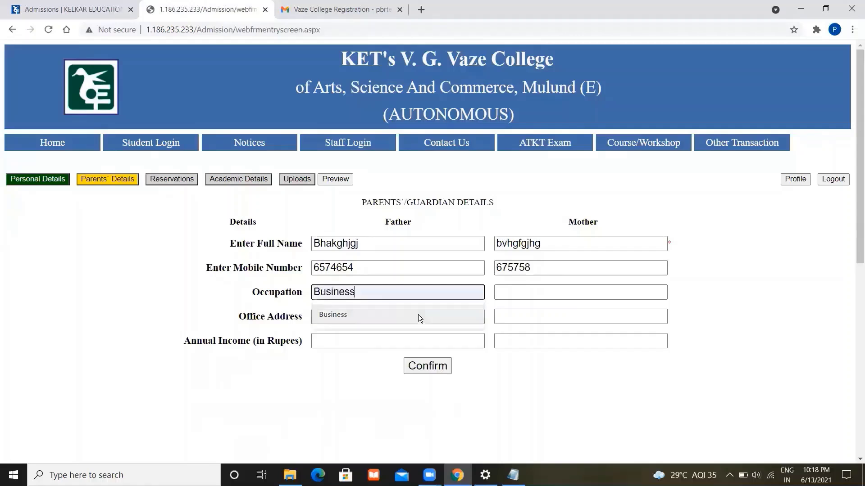
left_click(564, 292)
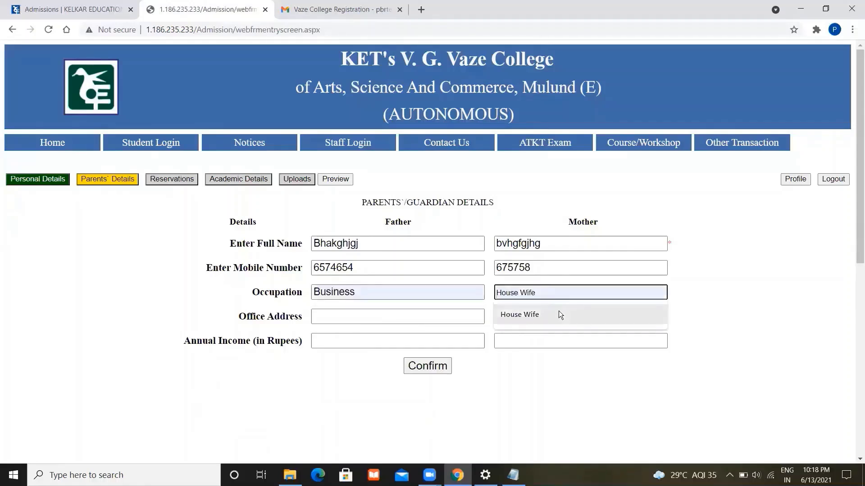
left_click(558, 311)
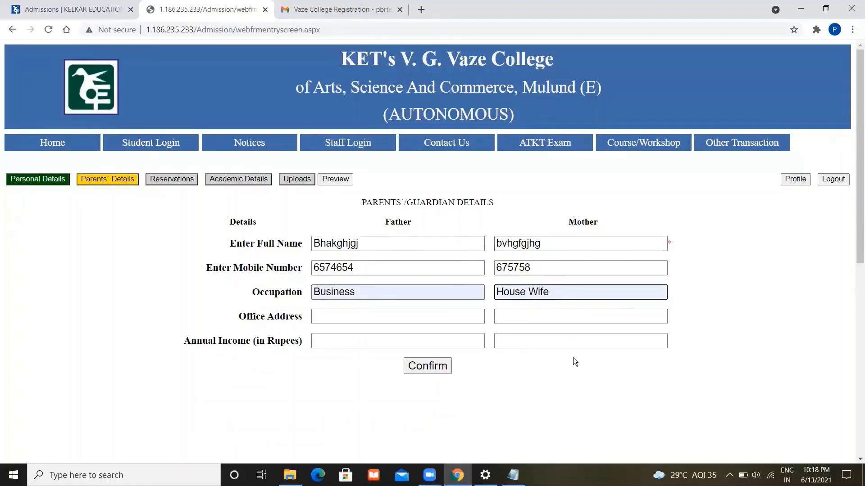
left_click(432, 366)
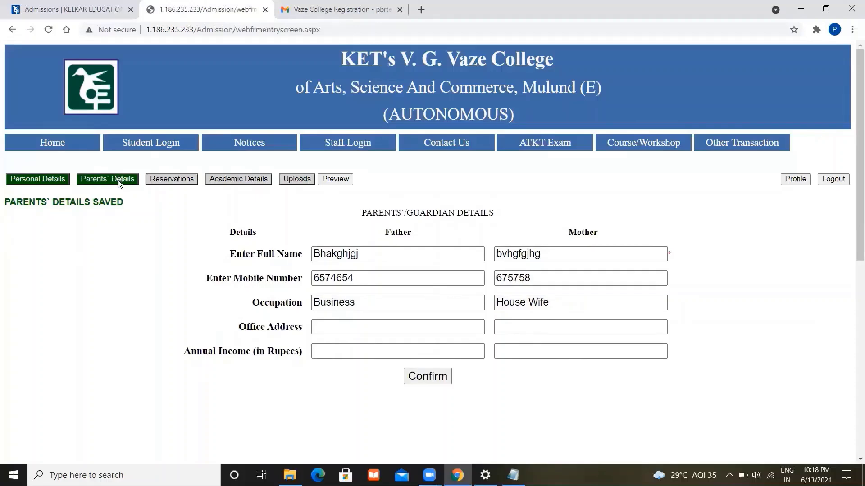
left_click(174, 179)
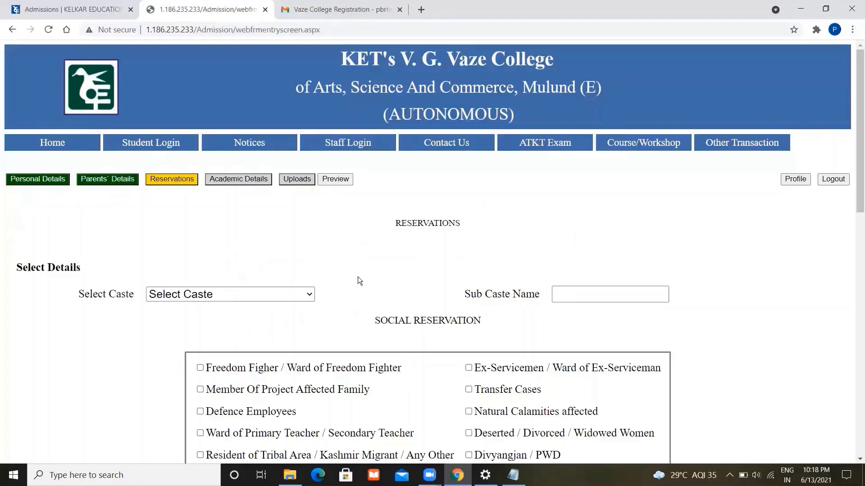
- Set the caste to OBC with Hindu as the sub caste name
left_click(298, 295)
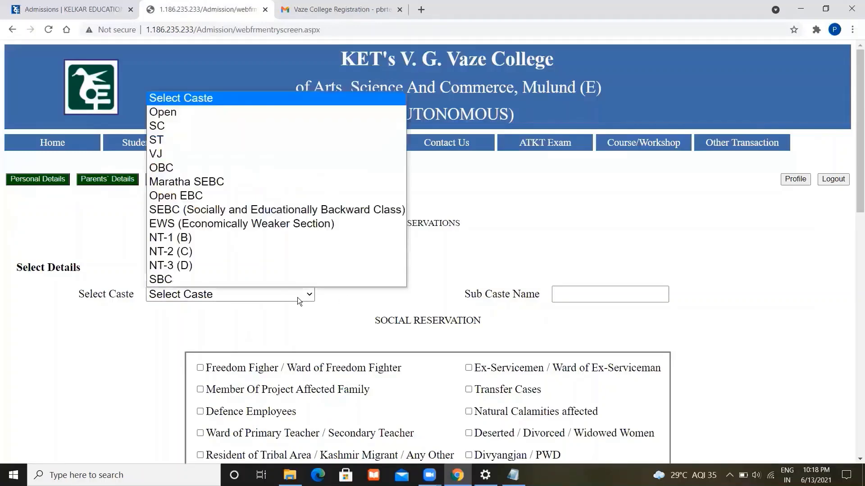
left_click(265, 168)
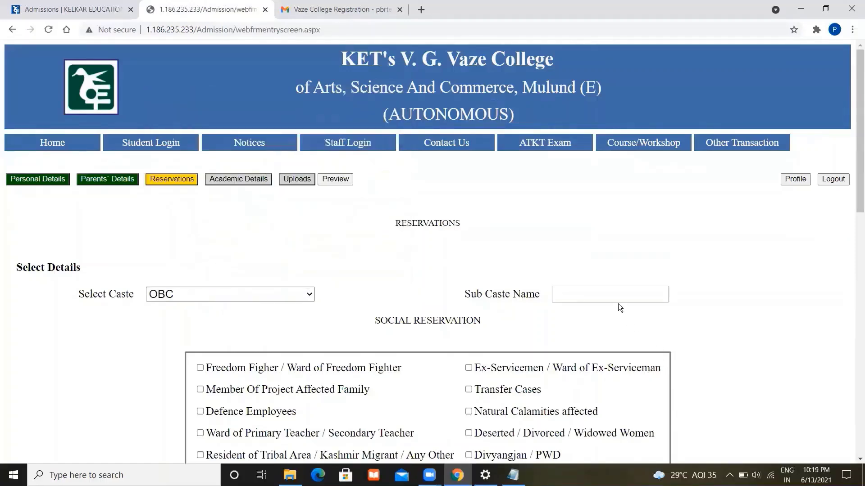
left_click(602, 295)
left_click(607, 321)
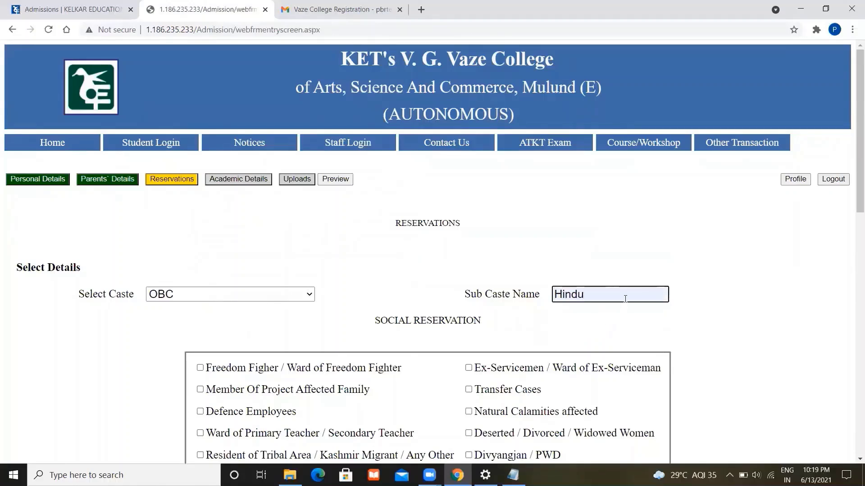
left_click(739, 385)
- Leave Freedom Fighter unticked and Sports/Cultural Quota at No, then save the reservations
scroll(737, 382, "down", 3)
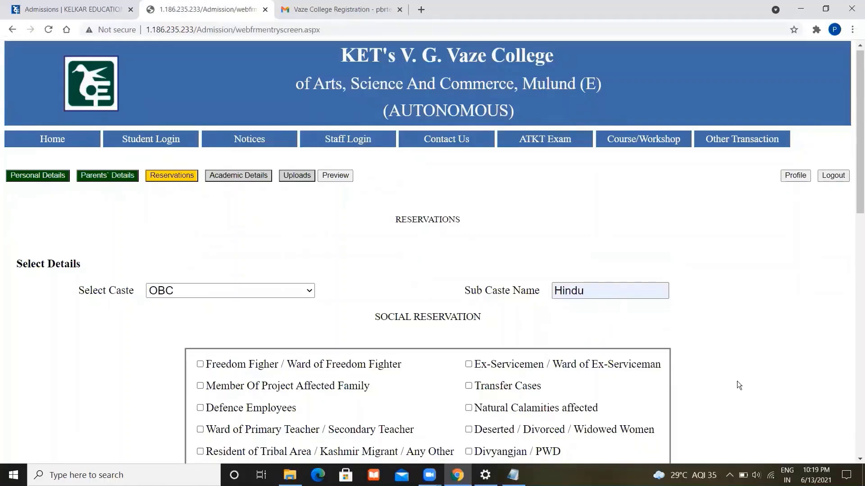
scroll(739, 385, "down", 2)
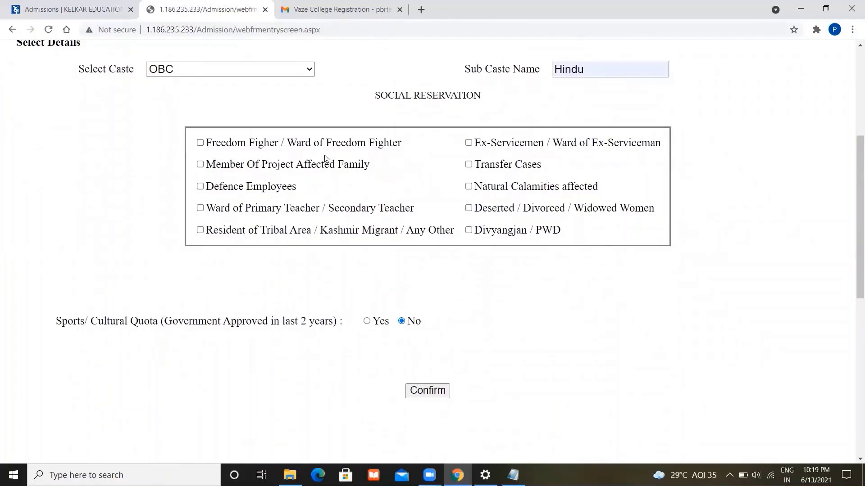
left_click(200, 143)
scroll(377, 381, "down", 4)
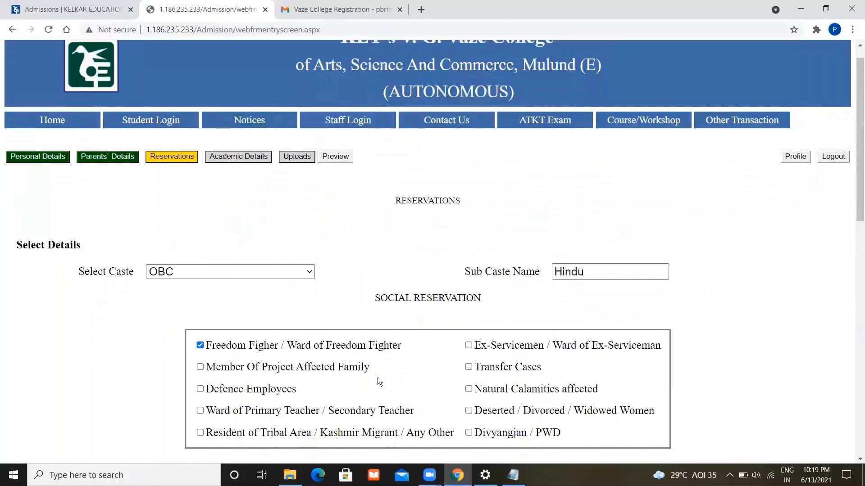
scroll(378, 381, "down", 2)
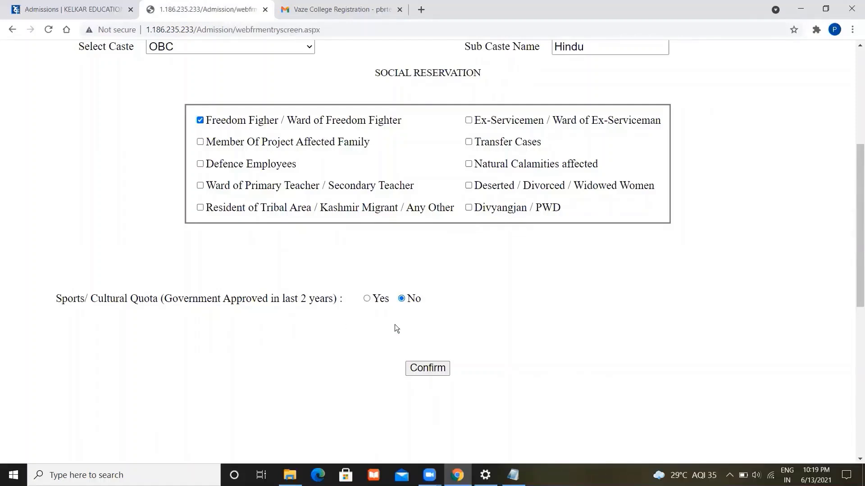
left_click(368, 300)
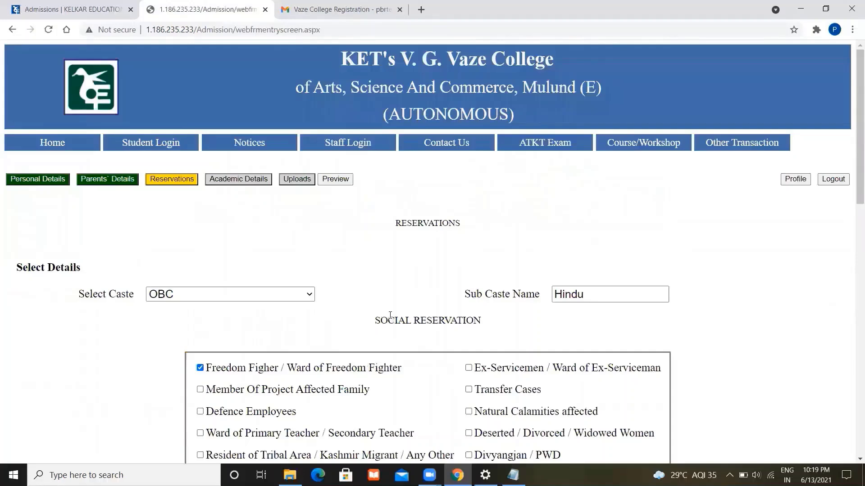
scroll(434, 354, "down", 2)
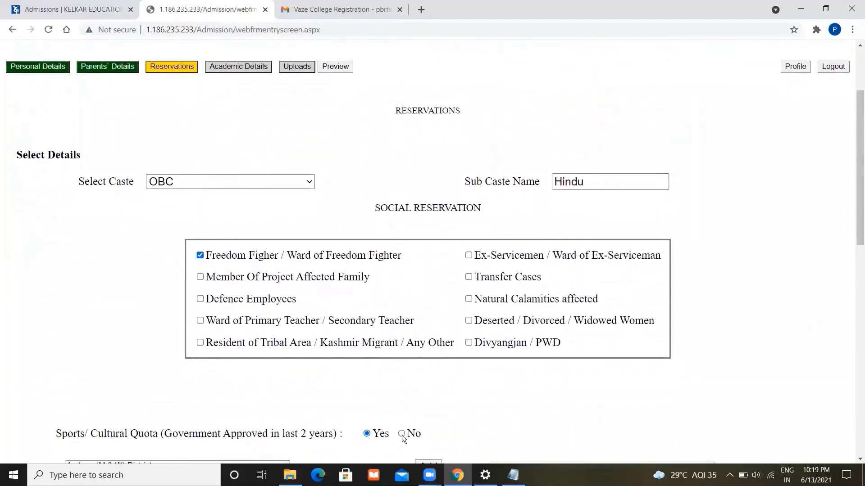
left_click(402, 433)
left_click(200, 368)
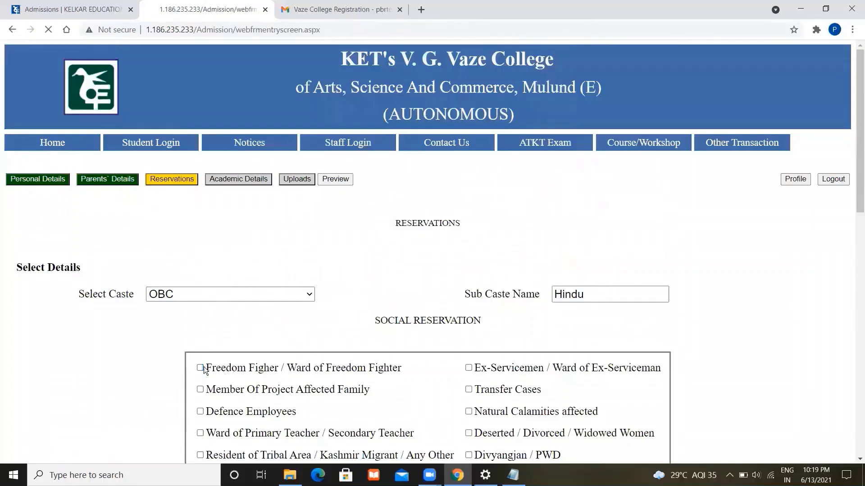
scroll(288, 345, "down", 6)
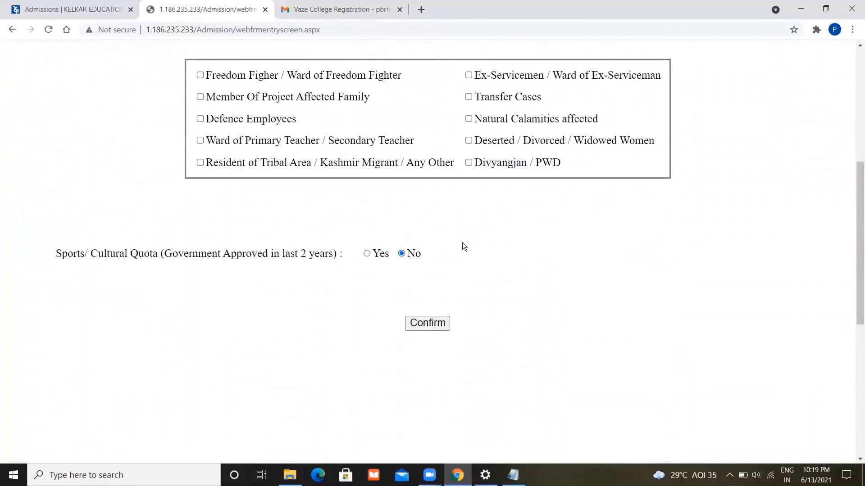
left_click(433, 321)
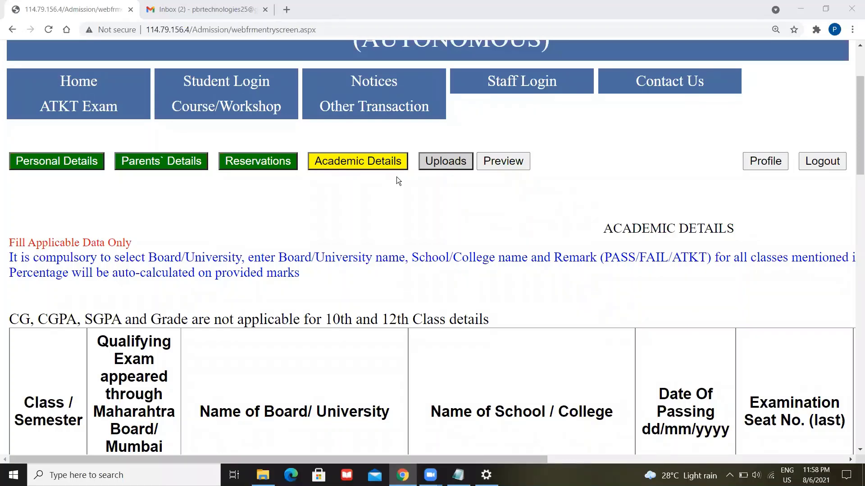
scroll(423, 224, "down", 2)
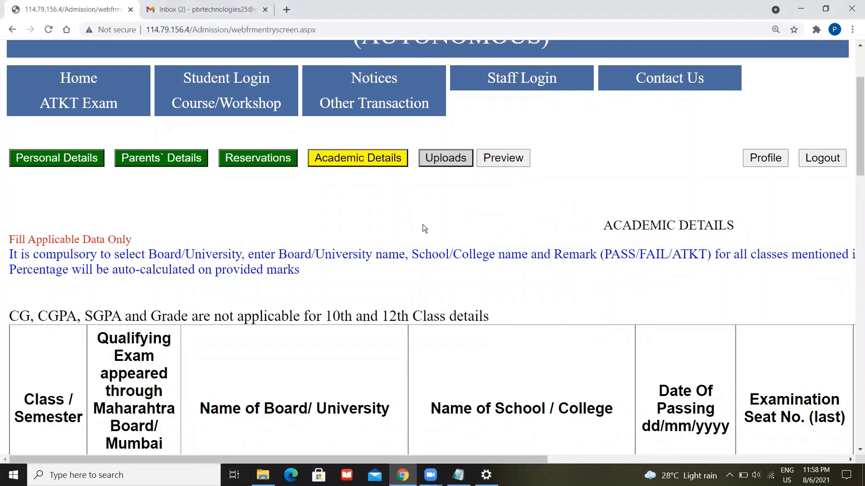
scroll(423, 224, "down", 3)
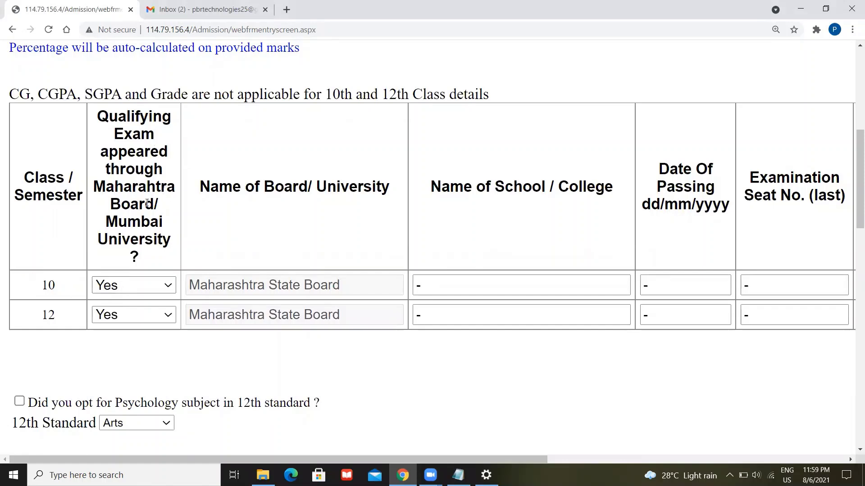
left_click(165, 288)
left_click(164, 287)
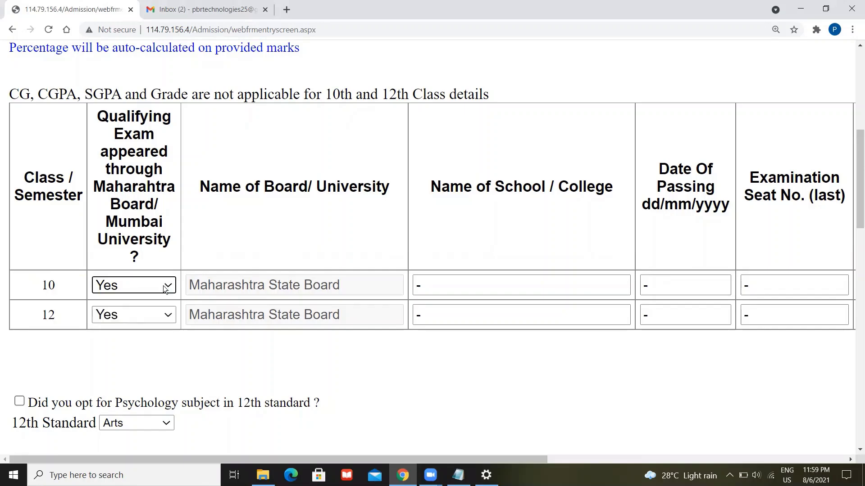
left_click(165, 287)
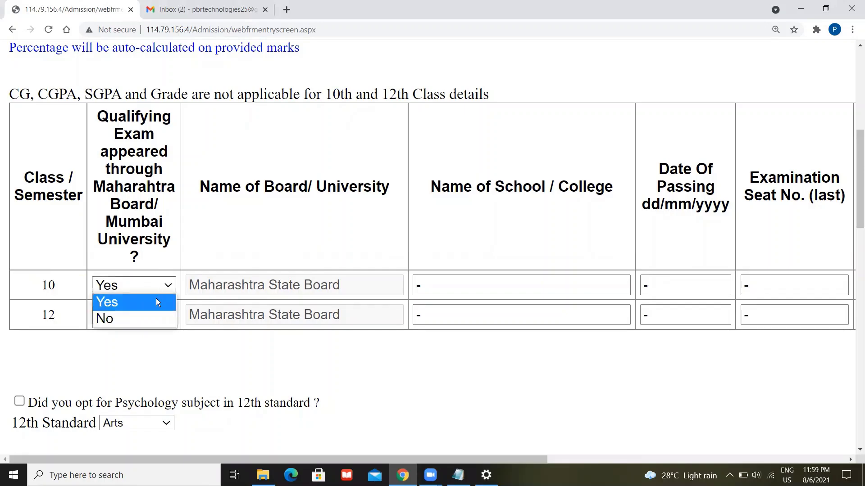
left_click(145, 319)
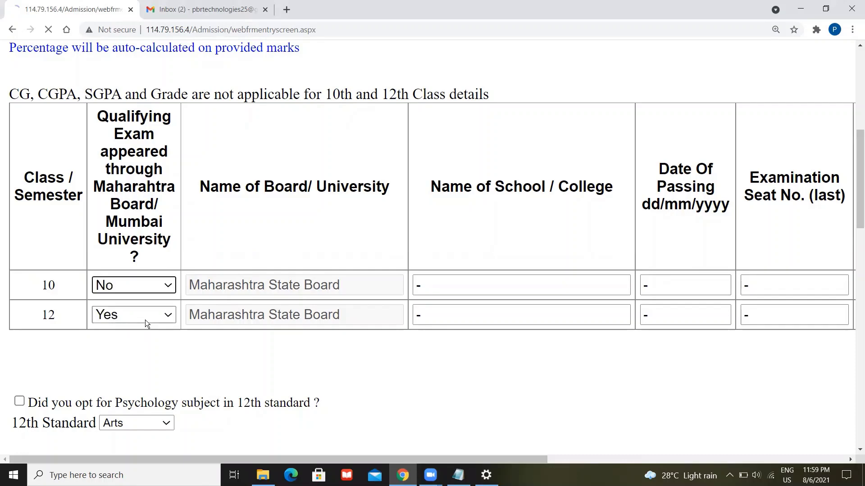
scroll(184, 330, "down", 5)
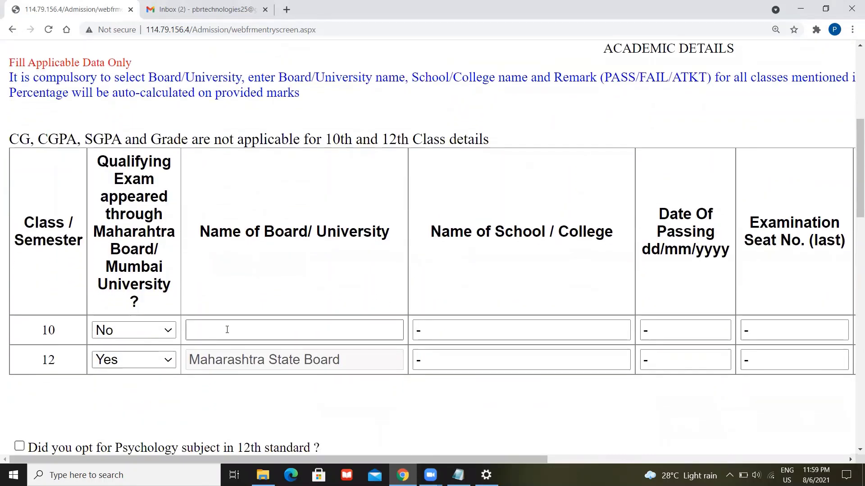
left_click(227, 330)
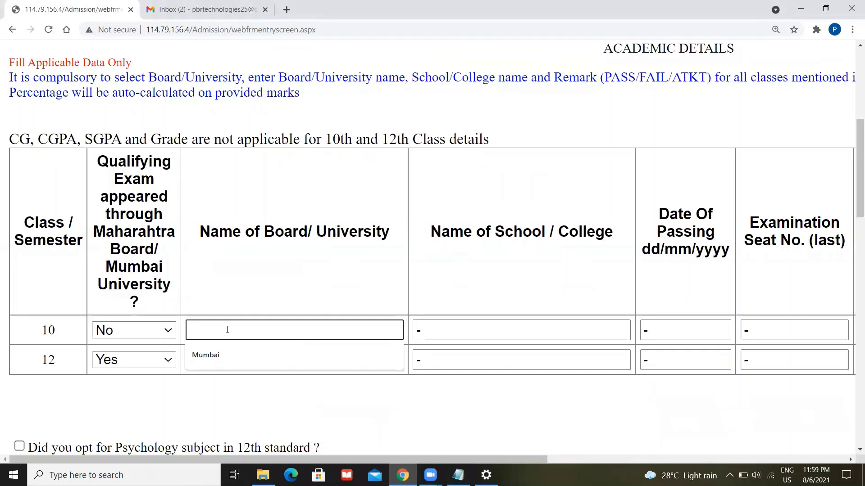
type("CBSE")
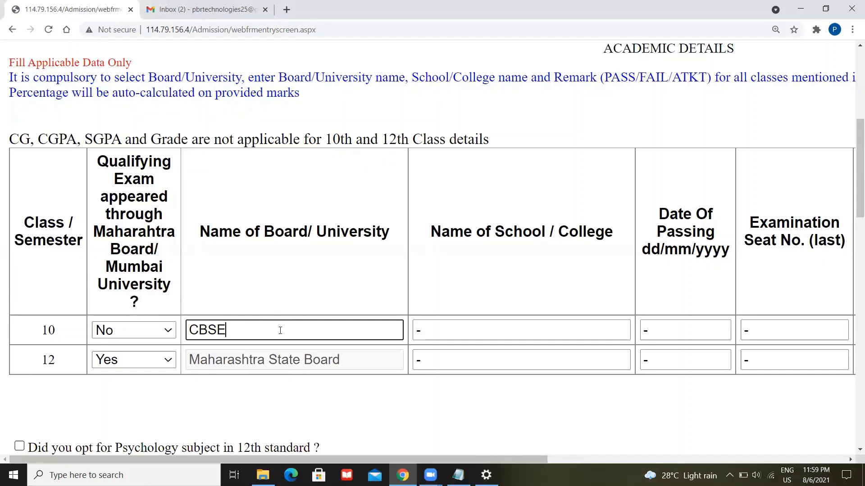
key("BackSpace")
key("BackSpace")
key("BackSpace")
key("BackSpace")
left_click(159, 332)
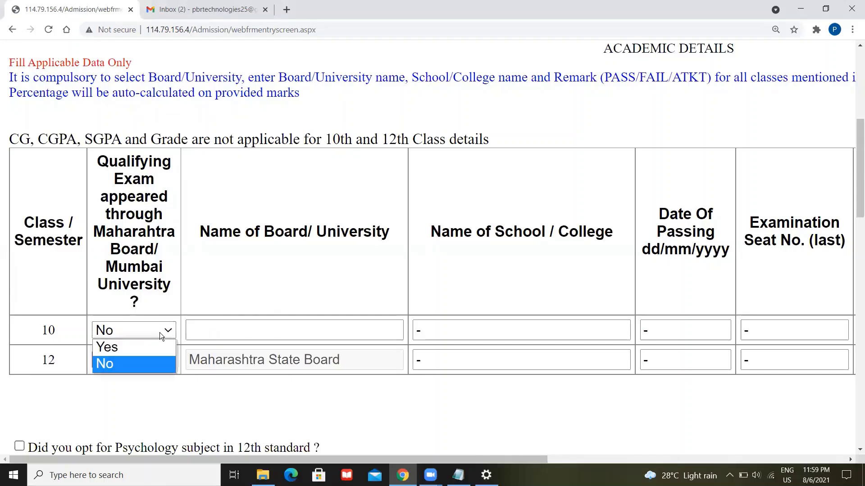
left_click(136, 349)
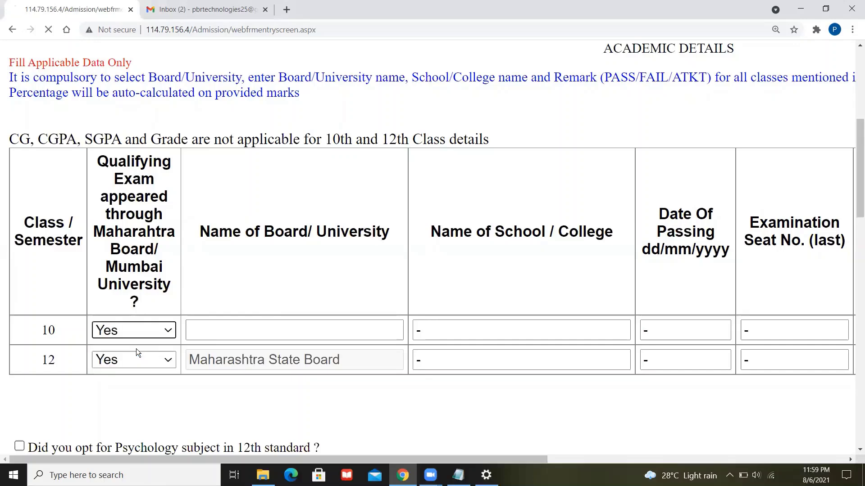
scroll(272, 393, "down", 6)
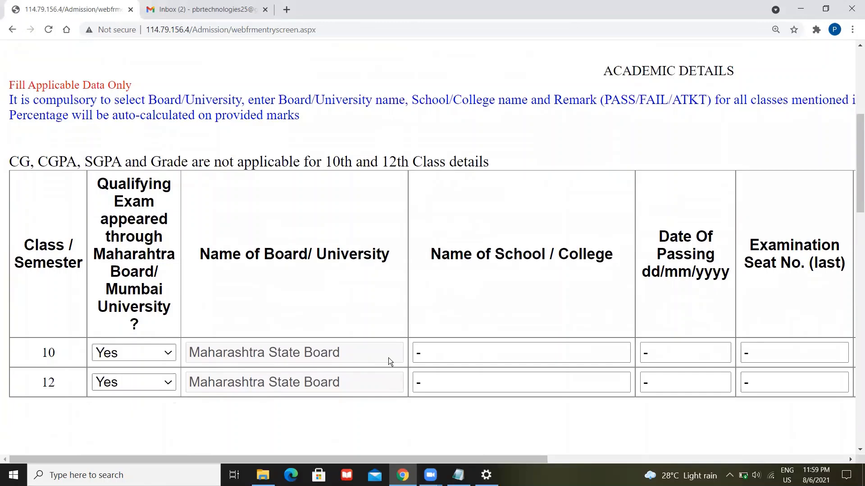
- Enter school 'KC GAndhi' and passing date 02/02/2013 in the 10th-class row
left_click(433, 352)
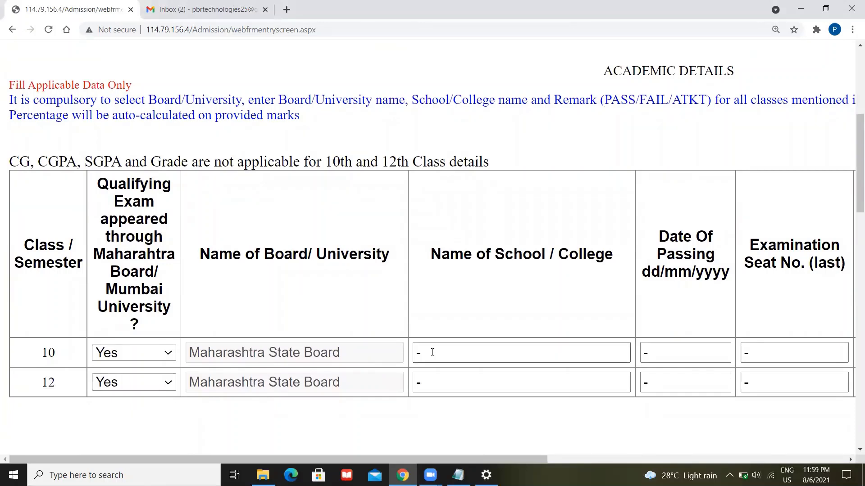
left_click(450, 356)
key("BackSpace")
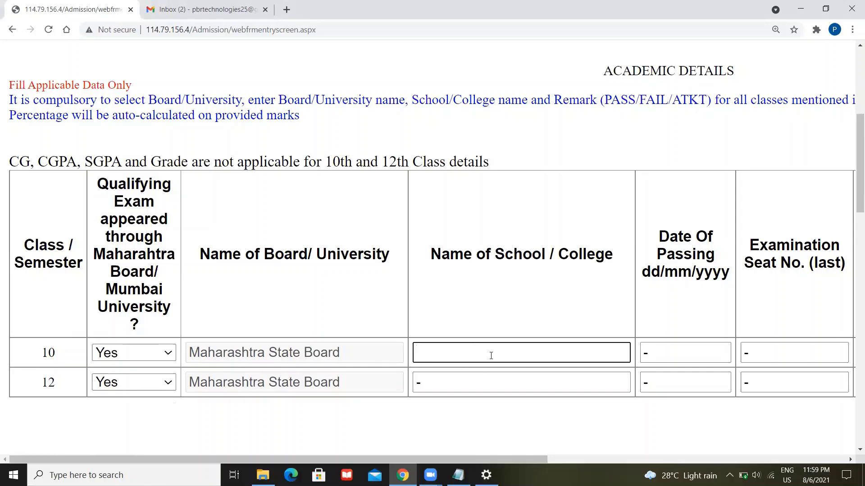
type("KC GAndhi")
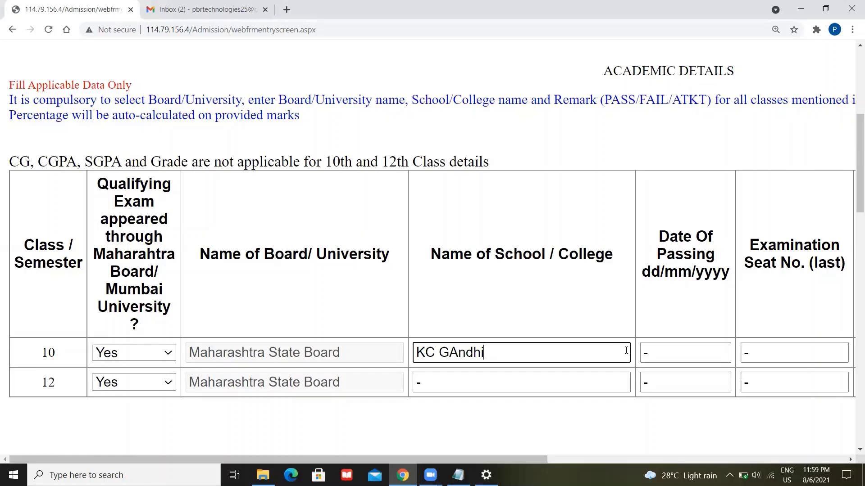
left_click(661, 354)
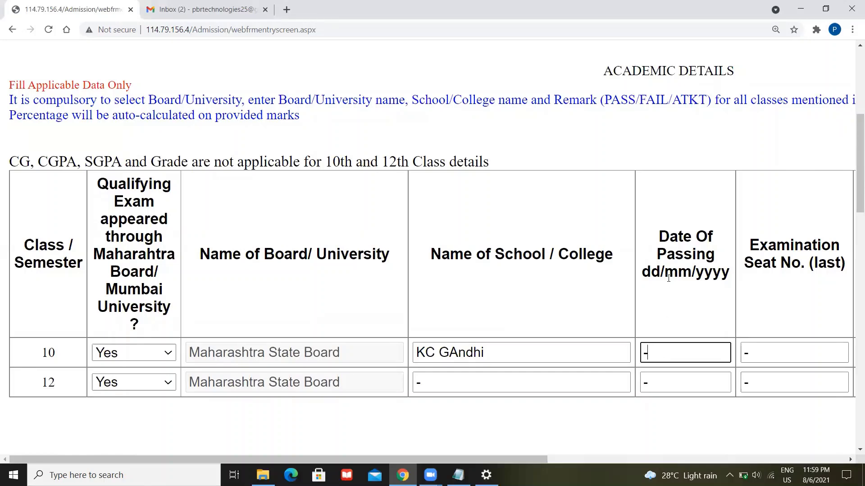
double_click(652, 272)
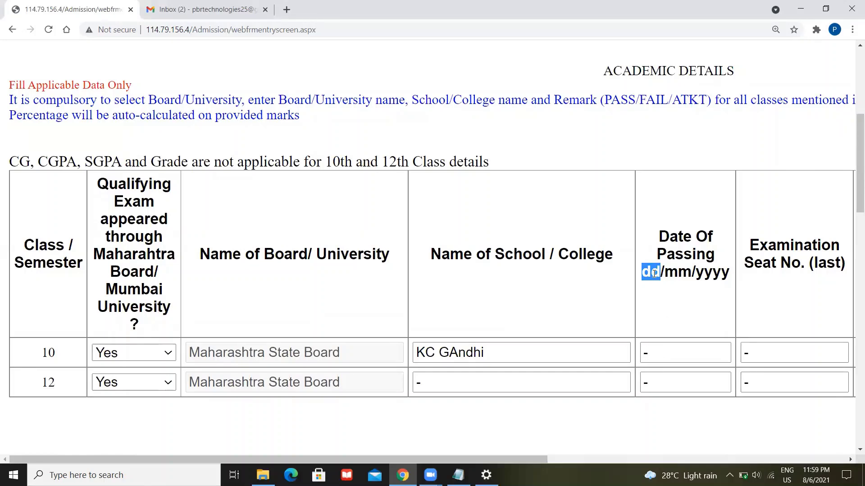
double_click(677, 273)
double_click(719, 275)
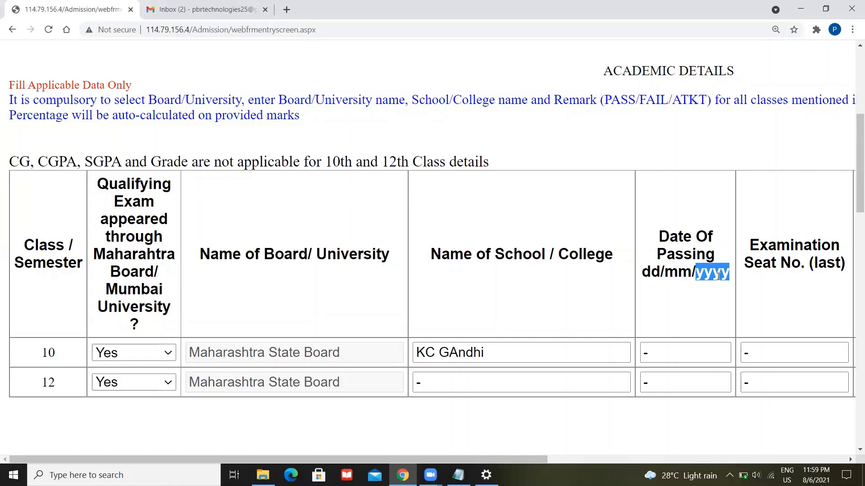
key("BackSpace")
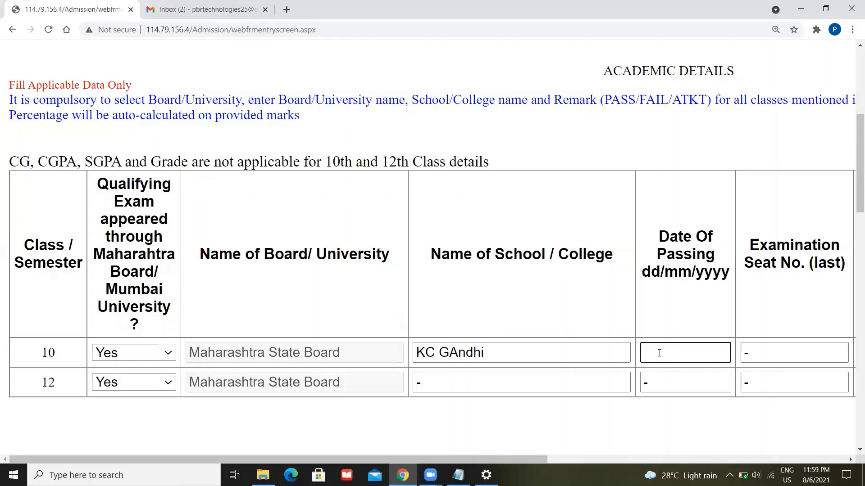
type("02/02/2013")
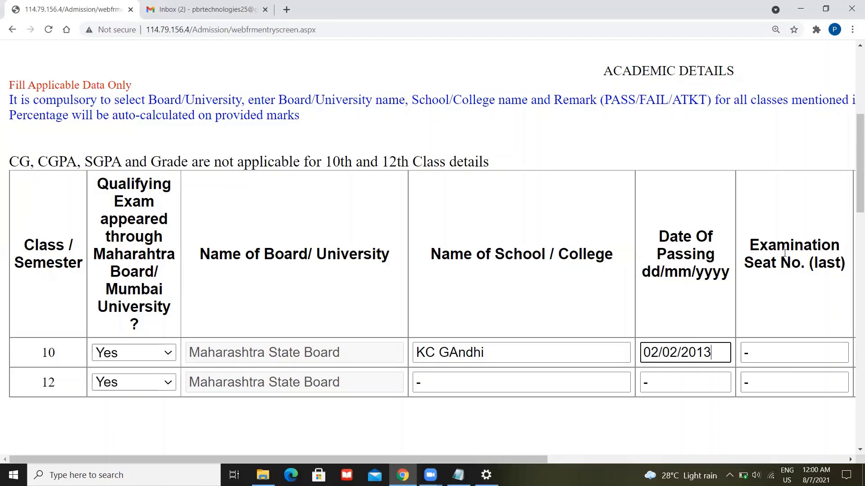
- Fill the 10th-class seat number from the suggested value
left_click(762, 354)
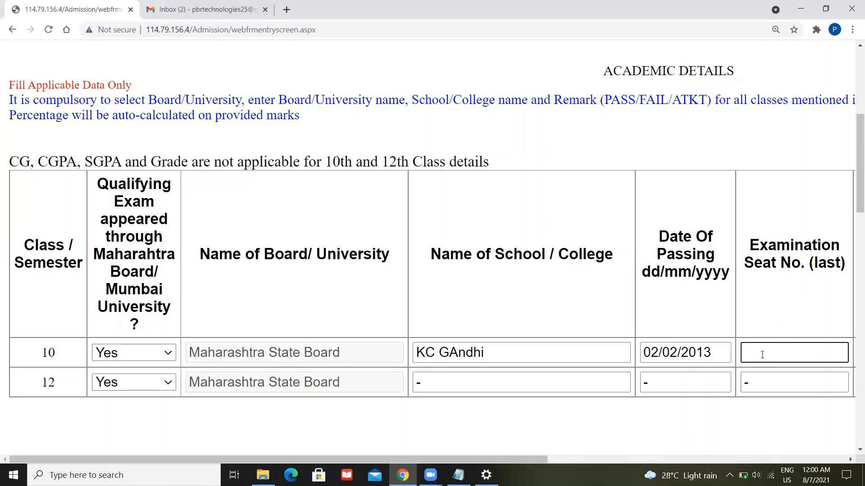
type("M09878")
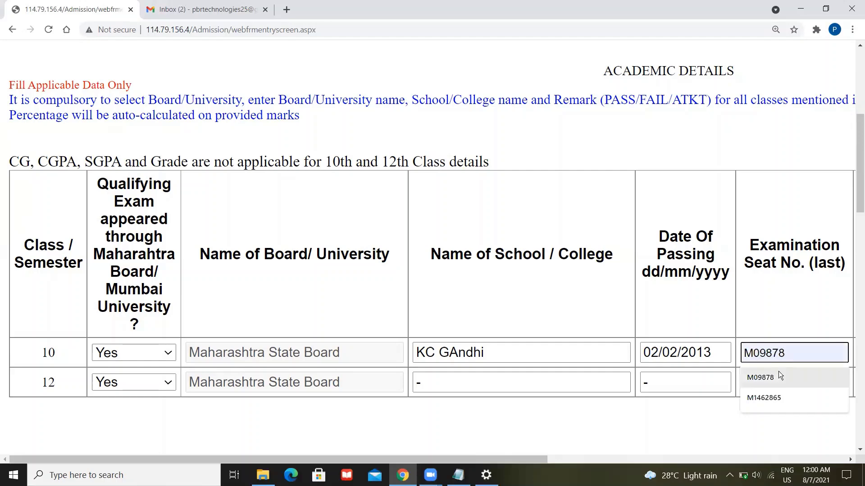
left_click(782, 376)
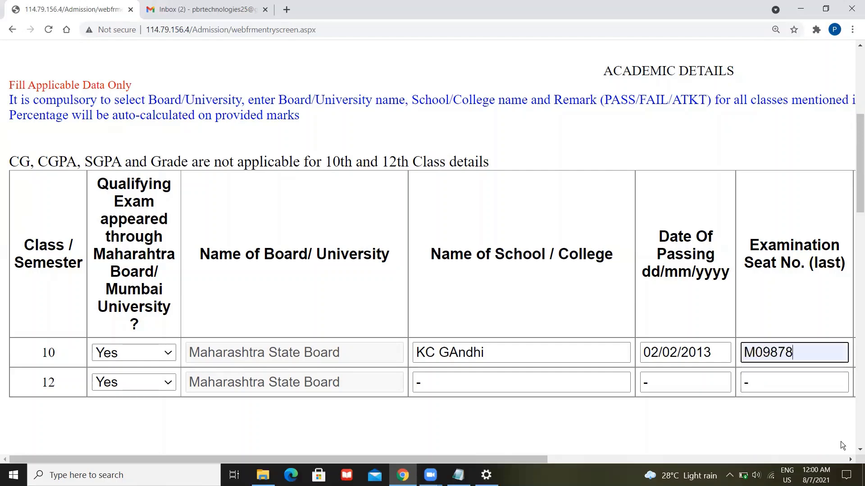
left_click(849, 460)
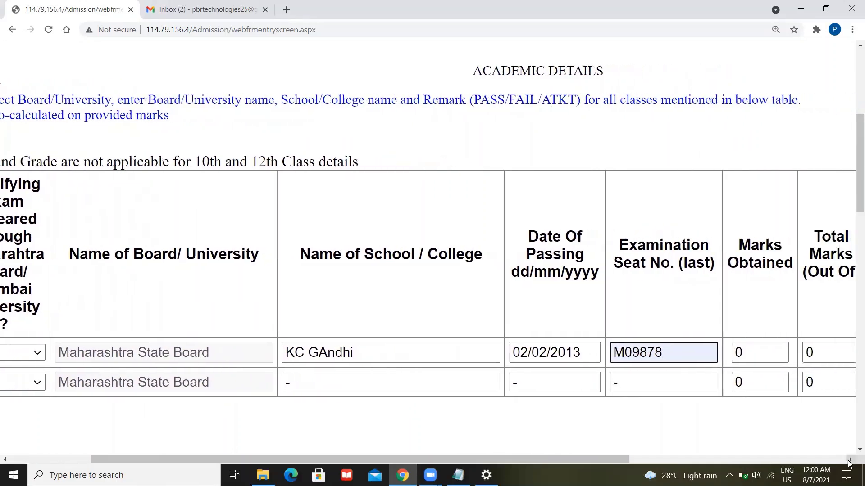
- Enter 520 marks obtained out of 600 total for the 10th class
left_click(653, 352)
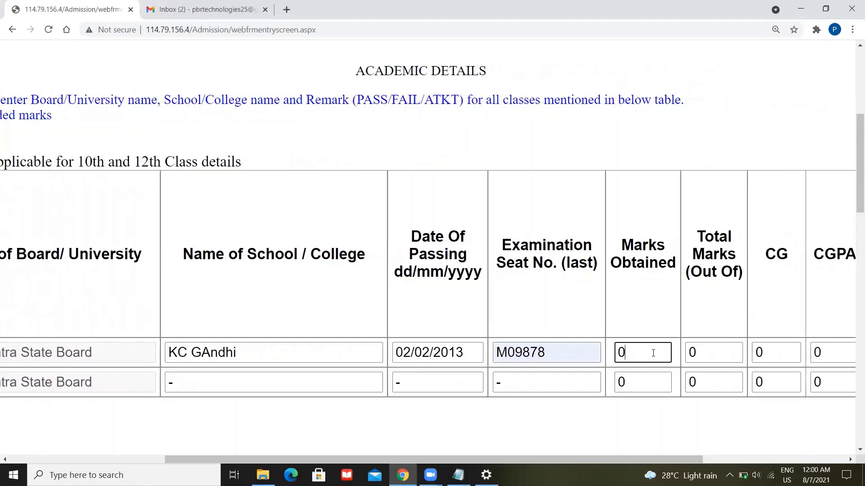
key("BackSpace")
type("520")
left_click(697, 352)
key("BackSpace")
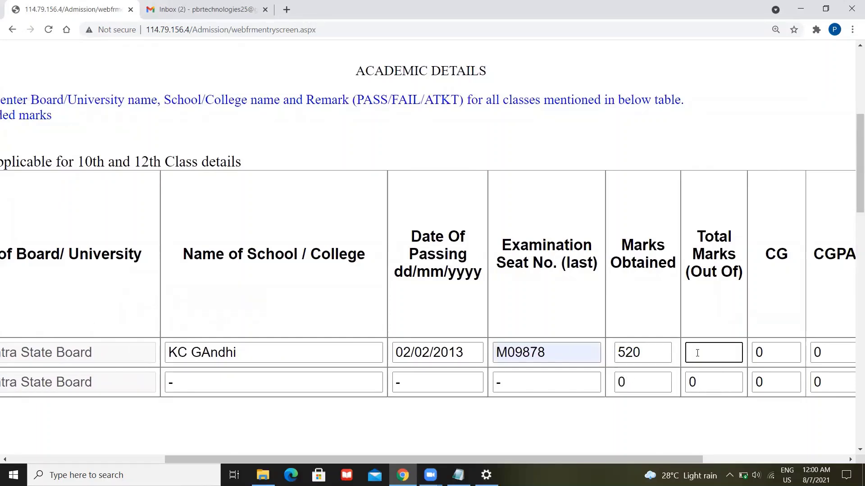
type("5")
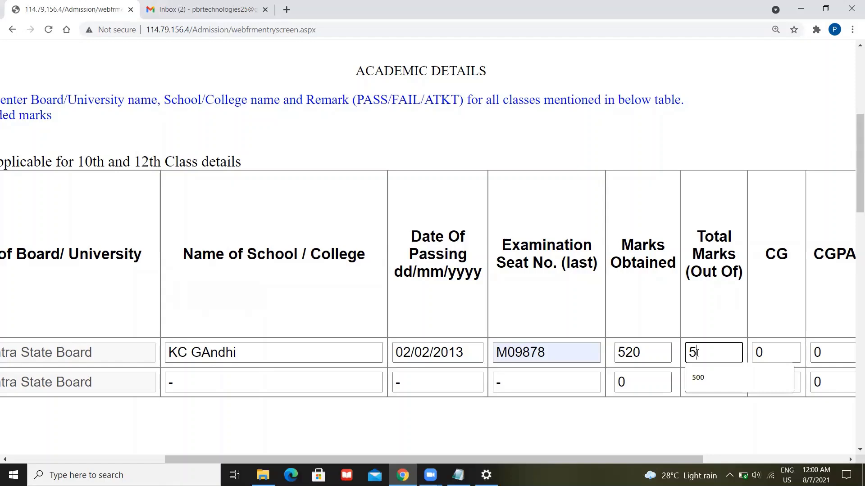
key("BackSpace")
type("600")
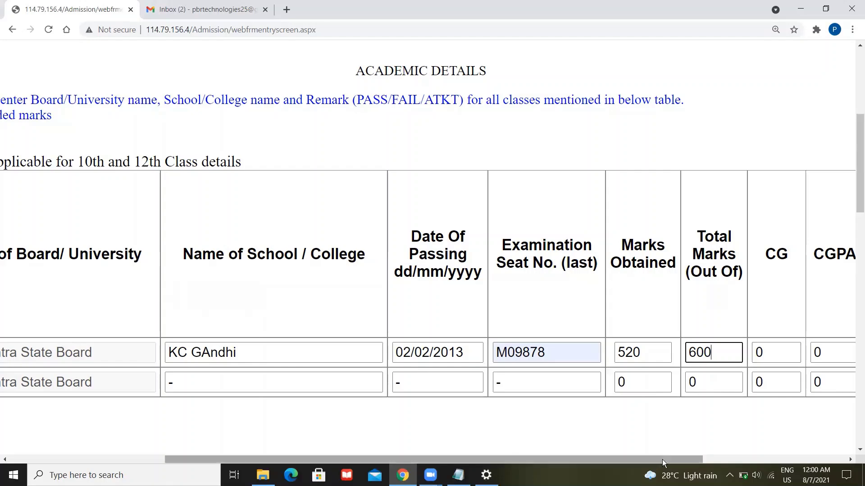
- Set the 10th-class qualifying examination result to Pass
left_click_drag(662, 460, 773, 447)
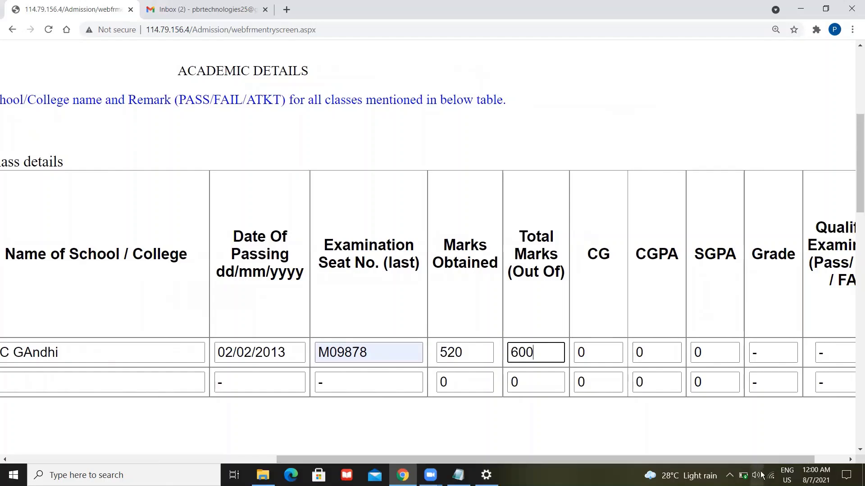
left_click_drag(753, 459, 790, 458)
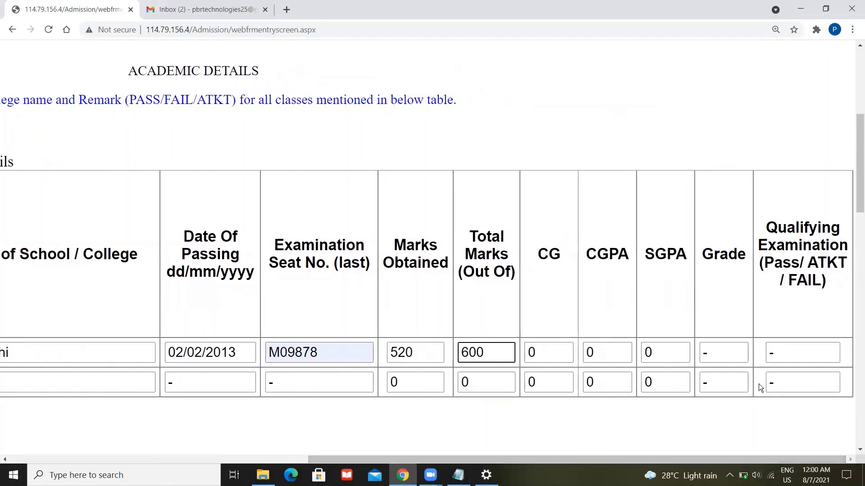
left_click(789, 357)
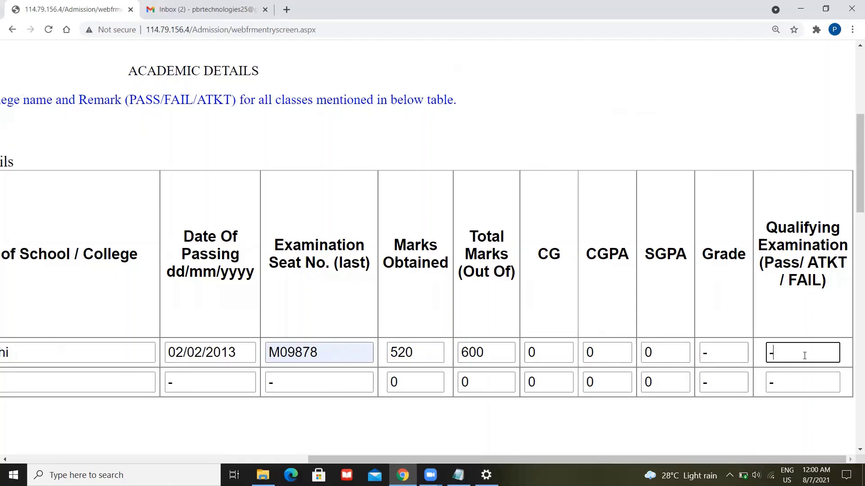
key("BackSpace")
type("Pass")
- Enter school 'Vaze college' and passing date 03/02/2015 in the 12th-class row
left_click_drag(654, 458, 255, 450)
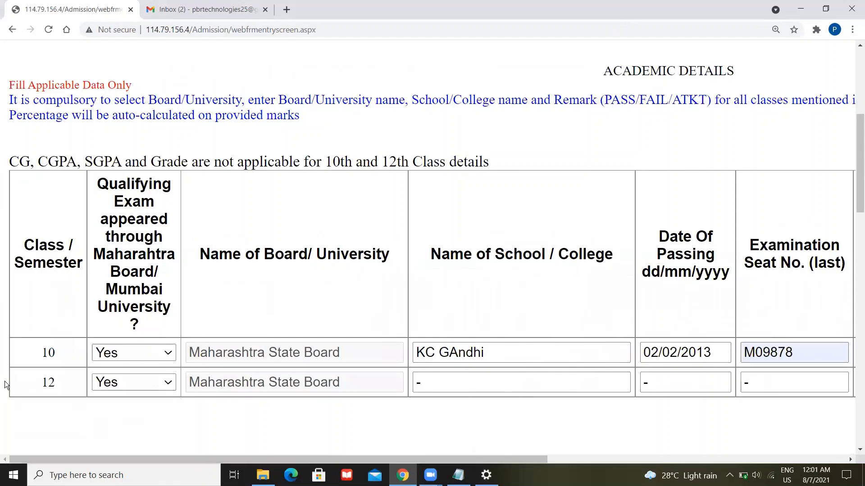
left_click(492, 375)
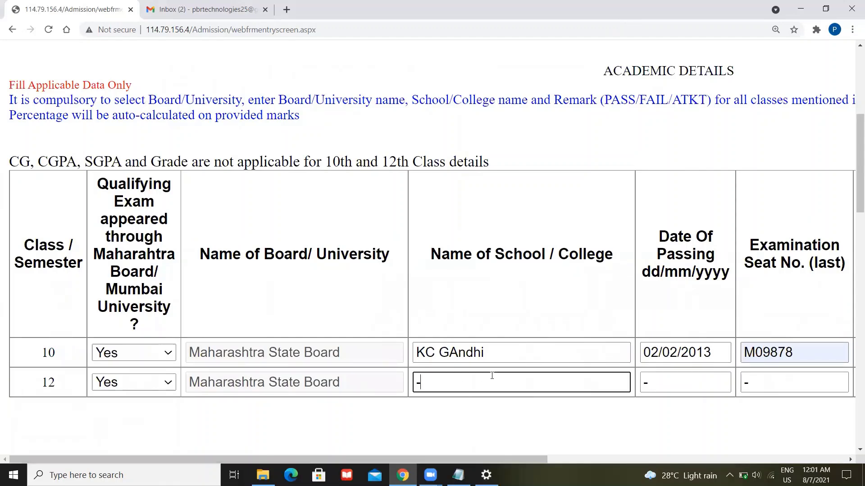
key("BackSpace")
type("Vaze college")
key("Tab")
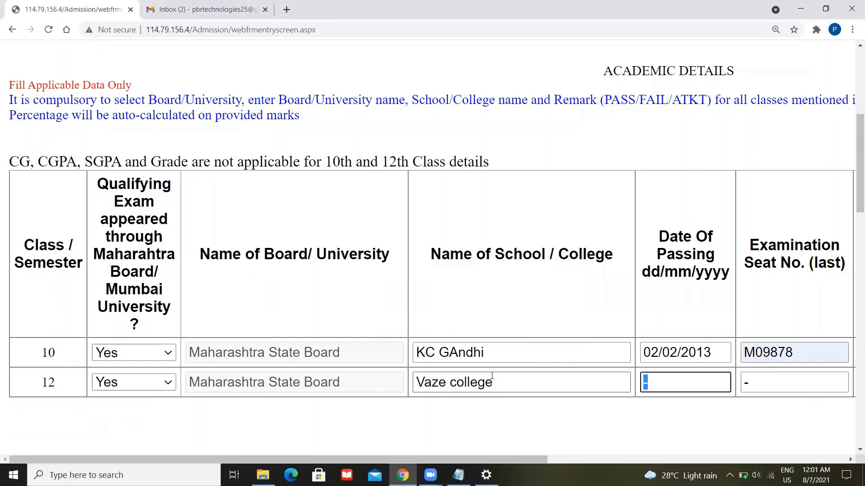
type("03/02/2015")
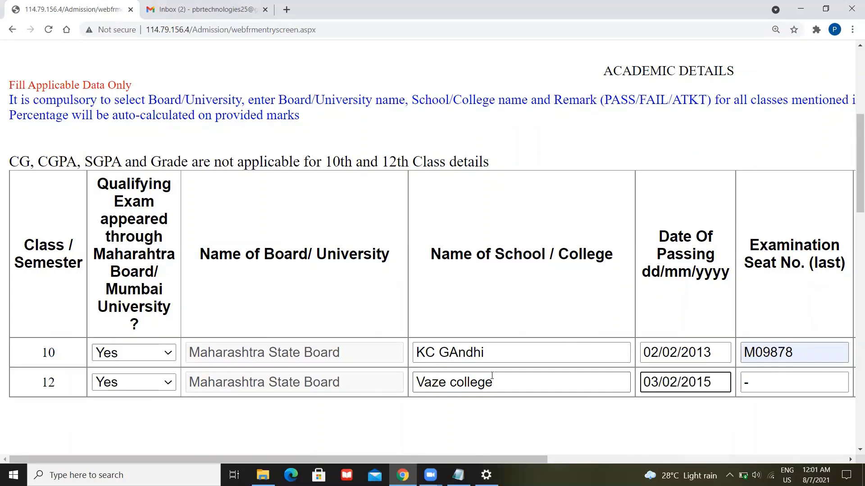
- Fill the 12th-class seat number, 550 marks out of 700, and result Pass
key("Tab")
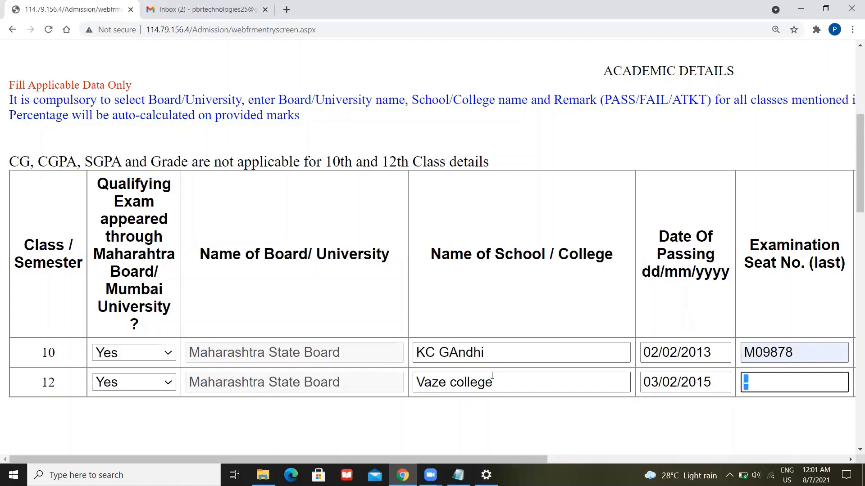
type("bfiuyg")
key("Tab")
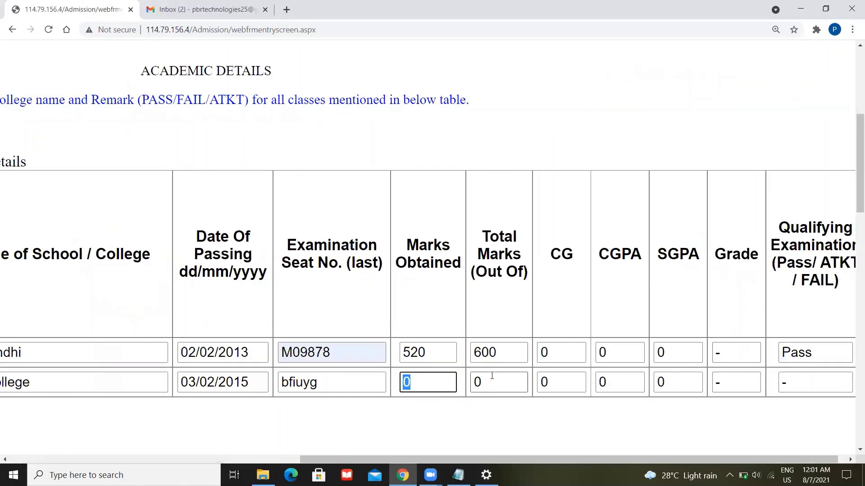
type("550")
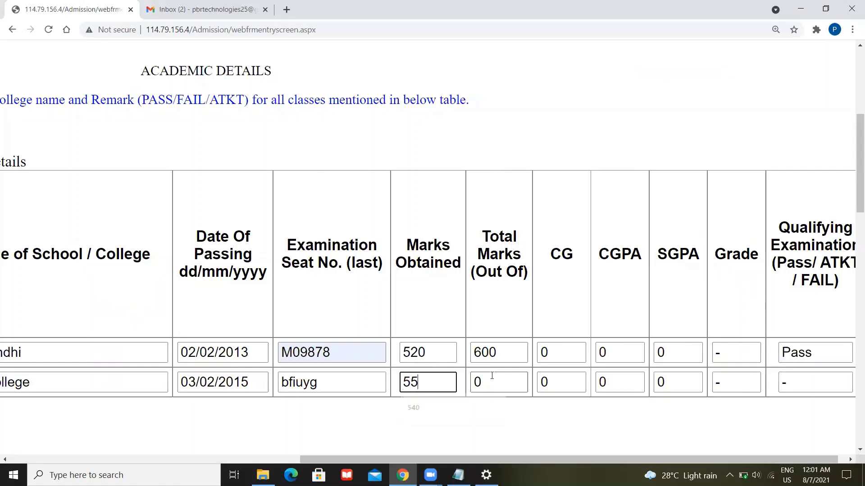
key("Tab")
type("700")
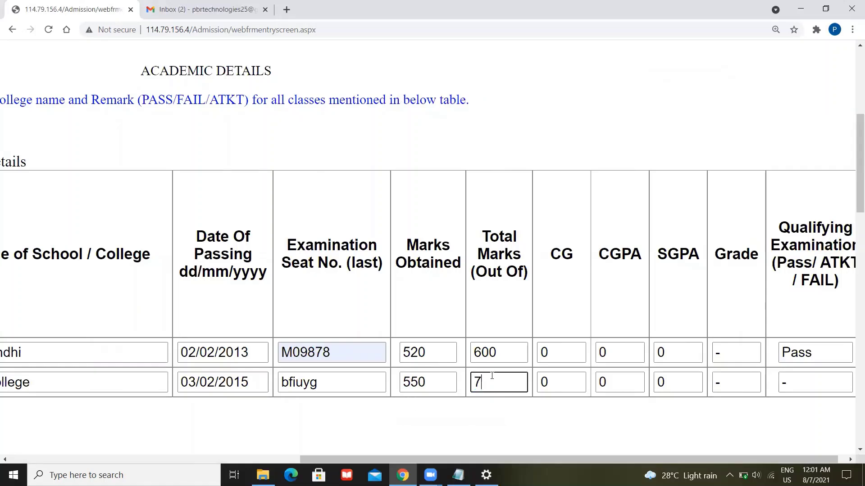
key("Tab")
key("Tab")
key("Tab")
key("Tab")
key("Tab")
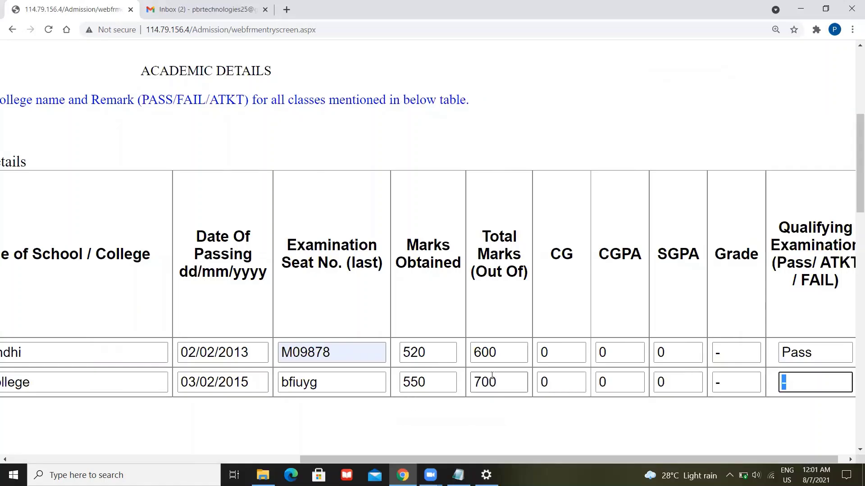
type("Pass")
left_click_drag(679, 460, 307, 457)
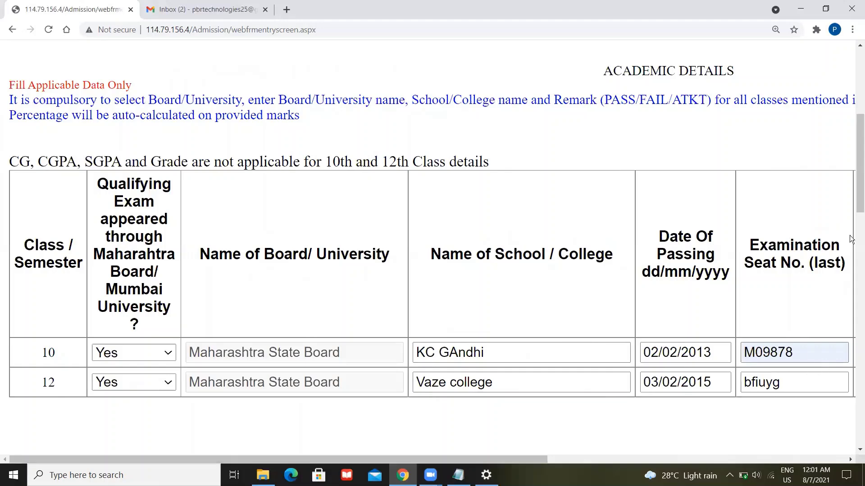
left_click_drag(857, 164, 857, 242)
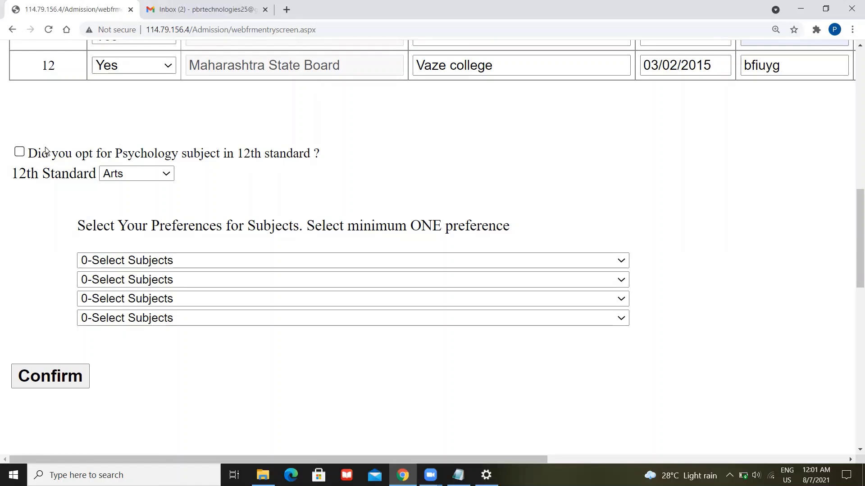
left_click(20, 152)
left_click(20, 152)
left_click(22, 152)
scroll(148, 357, "down", 1)
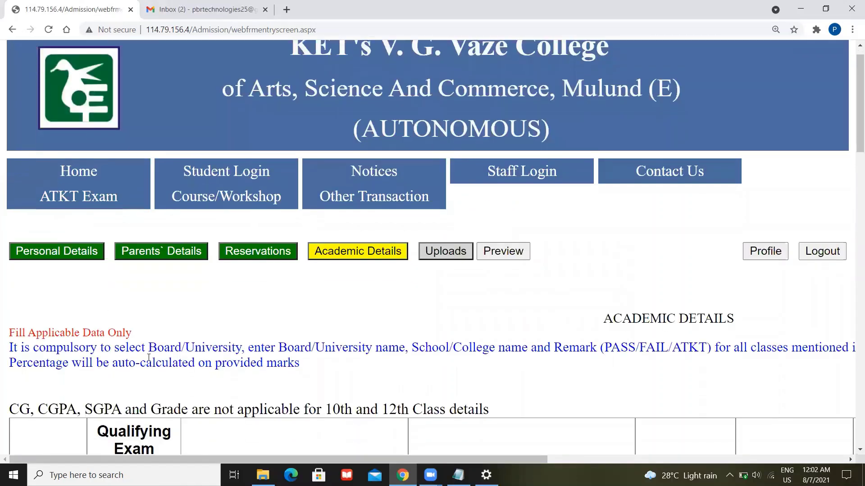
scroll(149, 357, "down", 10)
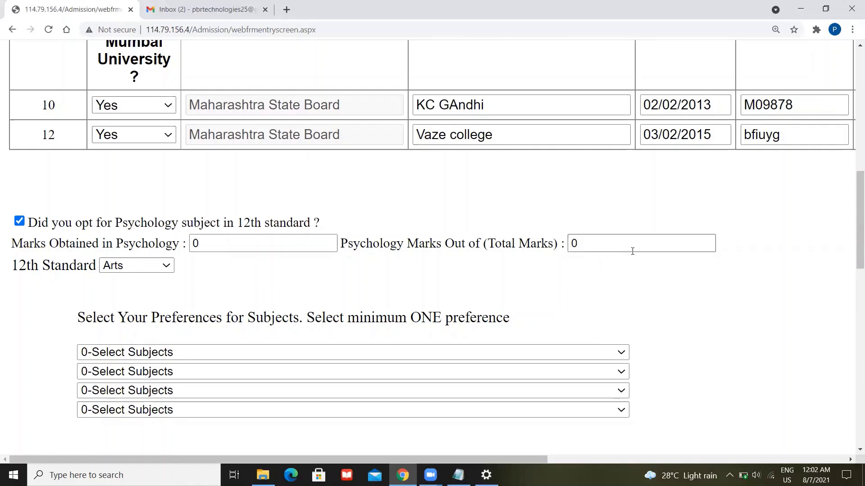
left_click(19, 222)
scroll(192, 370, "down", 2)
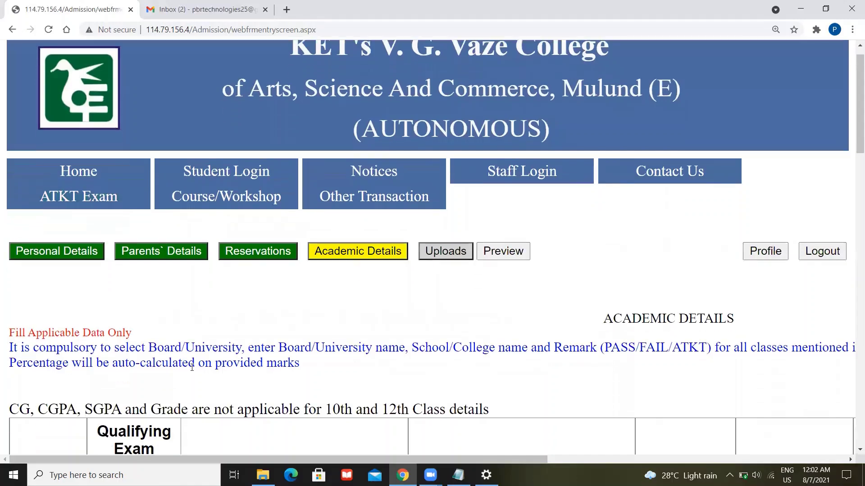
scroll(191, 367, "down", 9)
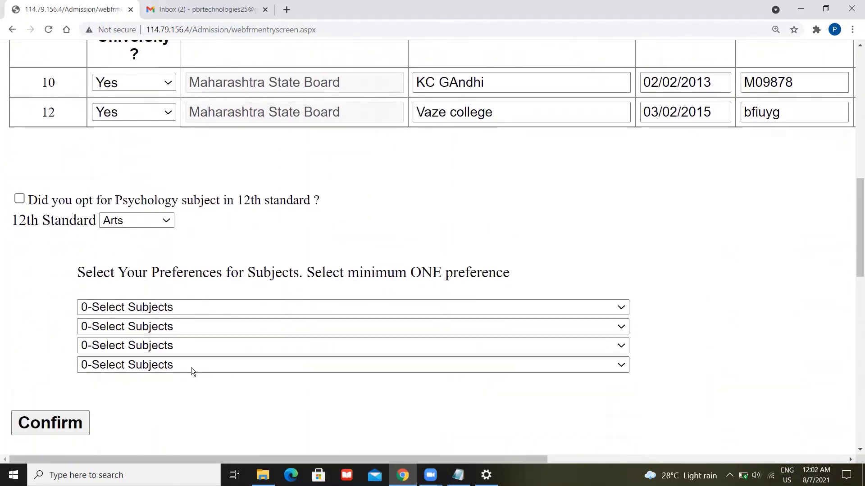
left_click(138, 221)
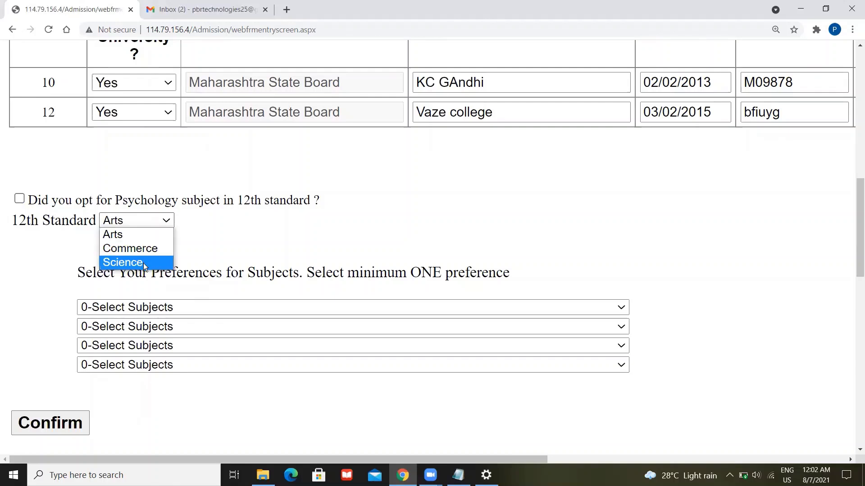
left_click(136, 237)
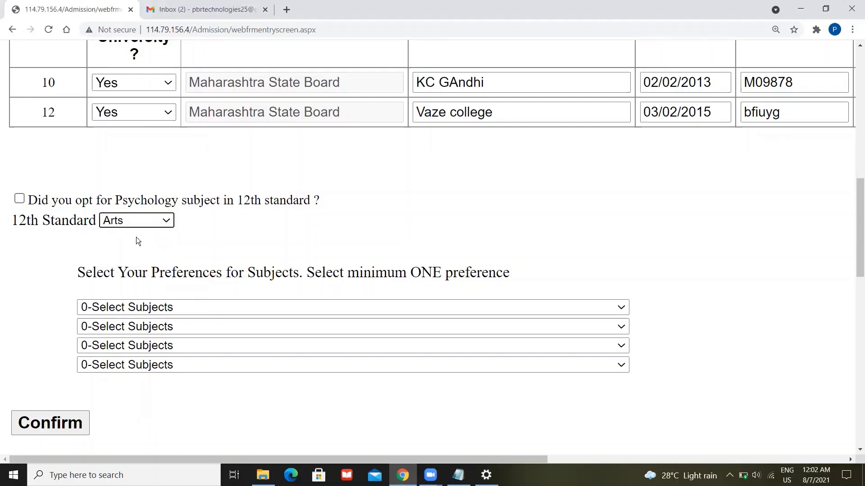
- Pick 1309, 1314, 1303 and 1318 as first through fourth subject preferences
scroll(350, 257, "down", 2)
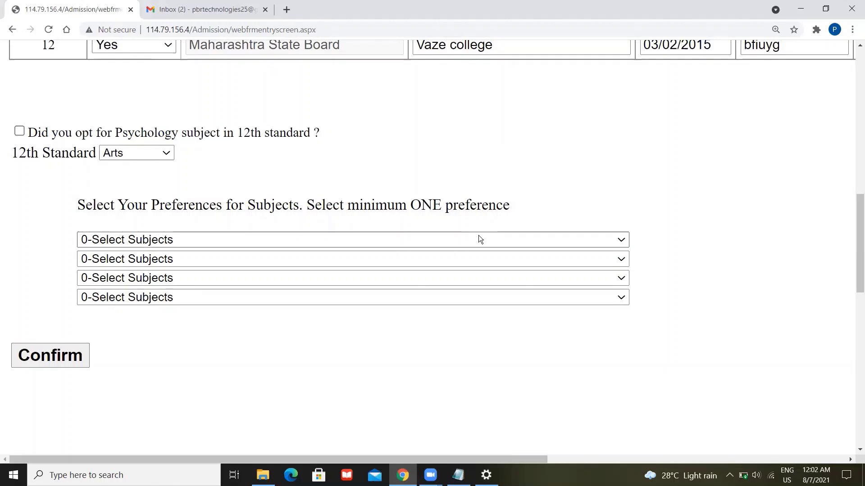
left_click(623, 241)
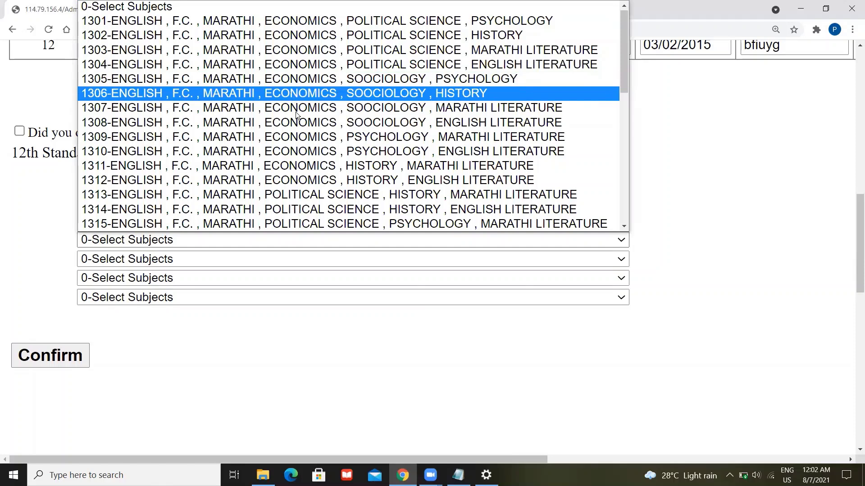
left_click(302, 141)
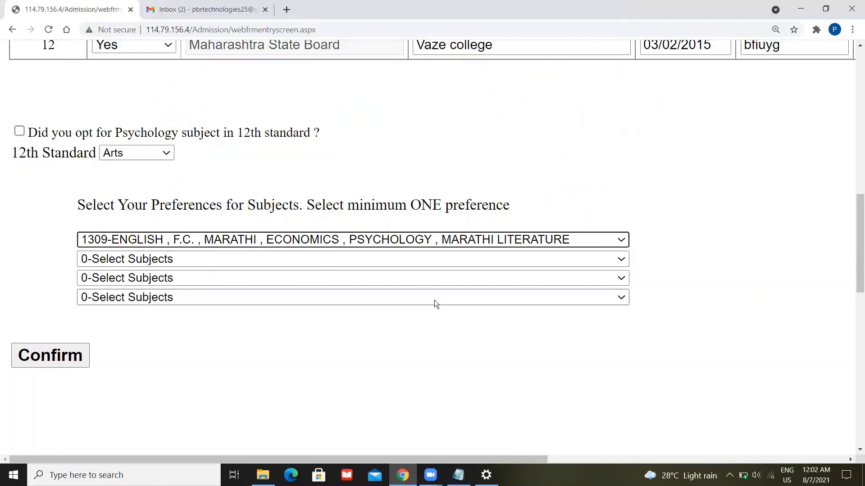
left_click(494, 265)
scroll(458, 197, "down", 1)
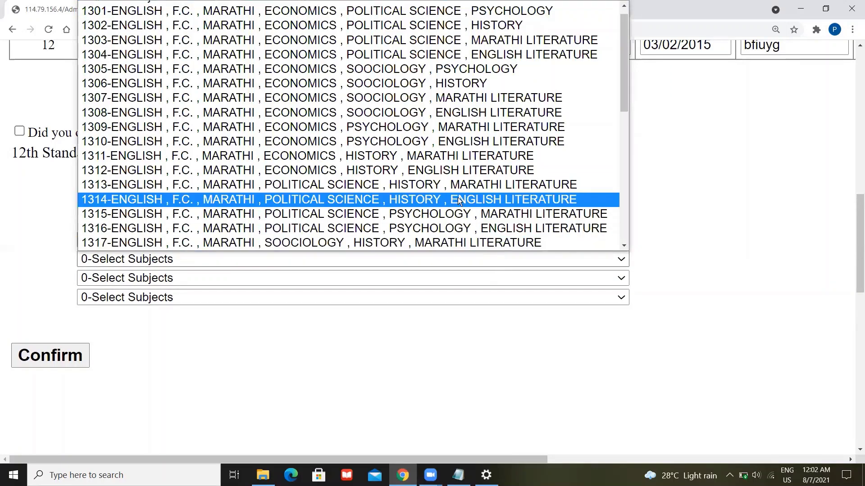
left_click(458, 198)
left_click(497, 279)
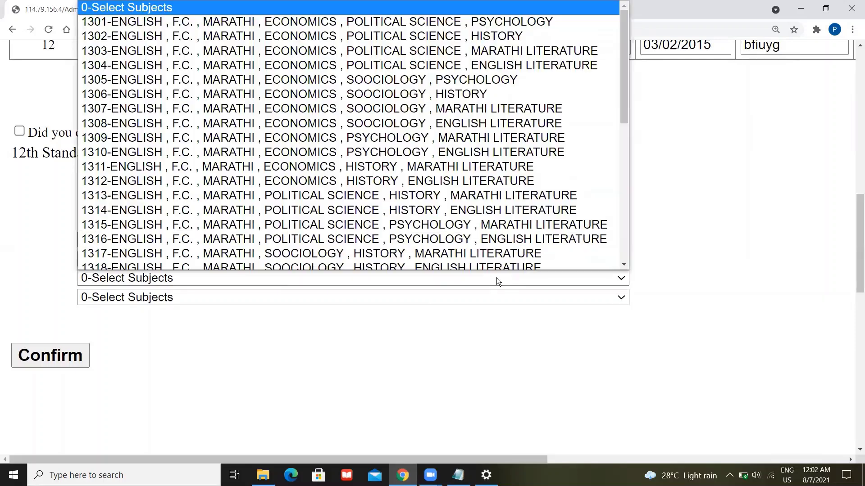
scroll(356, 111, "down", 1)
left_click(312, 42)
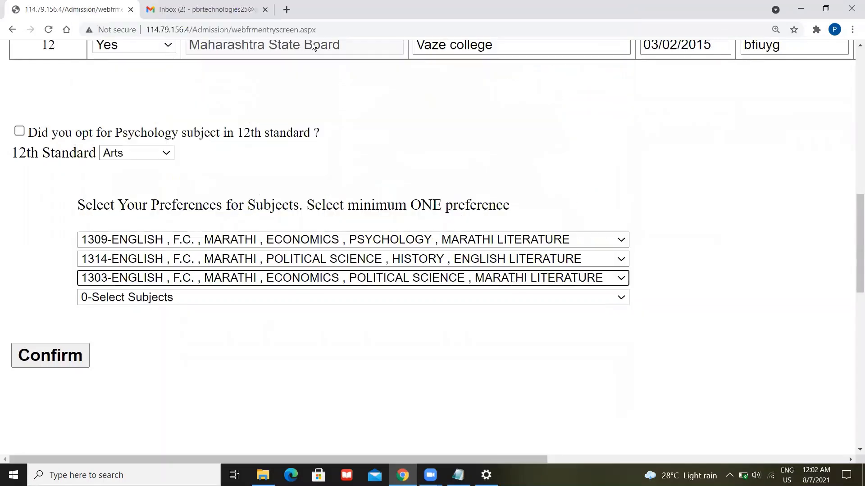
left_click(433, 299)
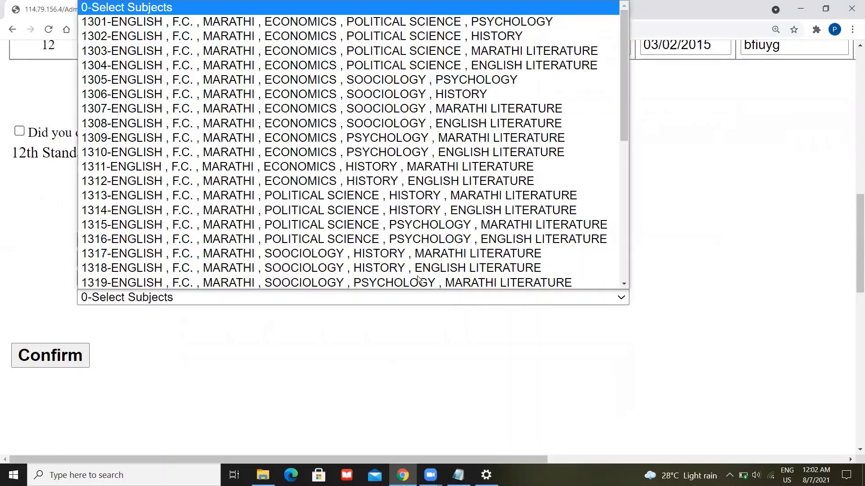
left_click(414, 266)
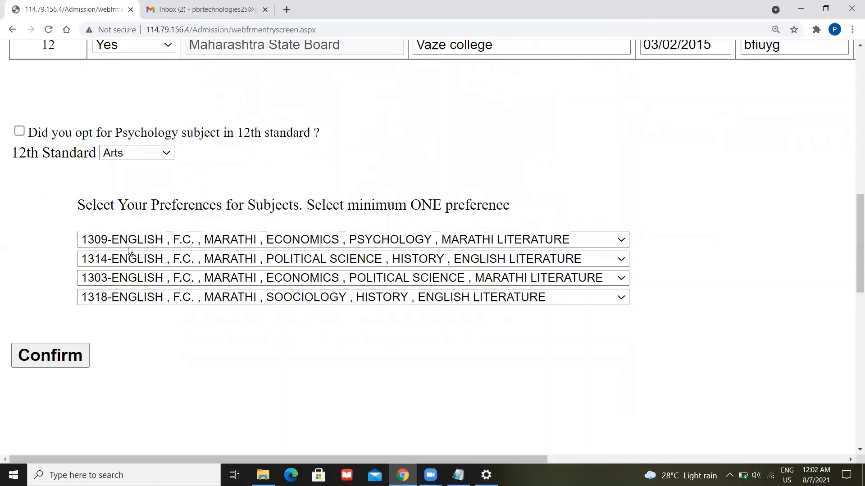
- Confirm the academic details and switch to the Uploads section for photo, sign and marksheets
scroll(171, 396, "up", 3)
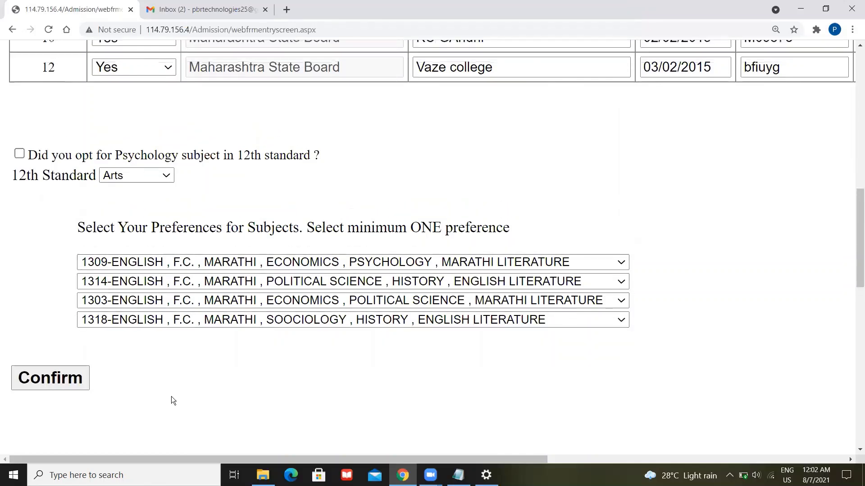
scroll(171, 397, "up", 3)
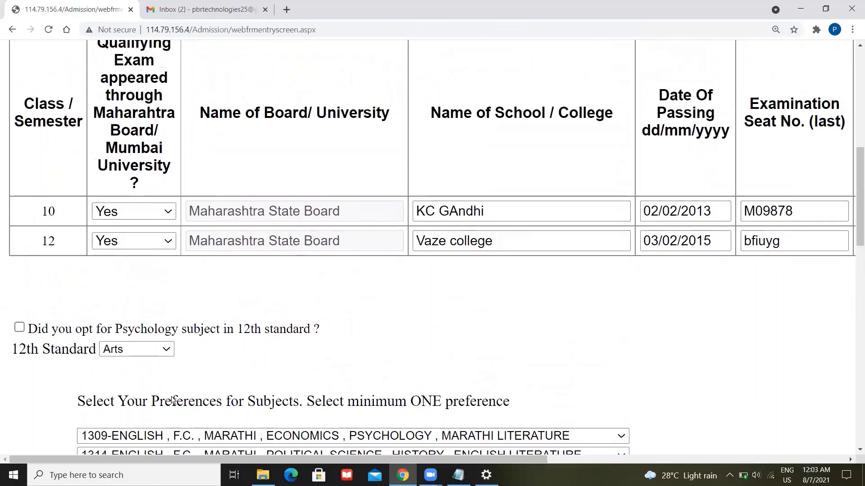
scroll(171, 396, "down", 9)
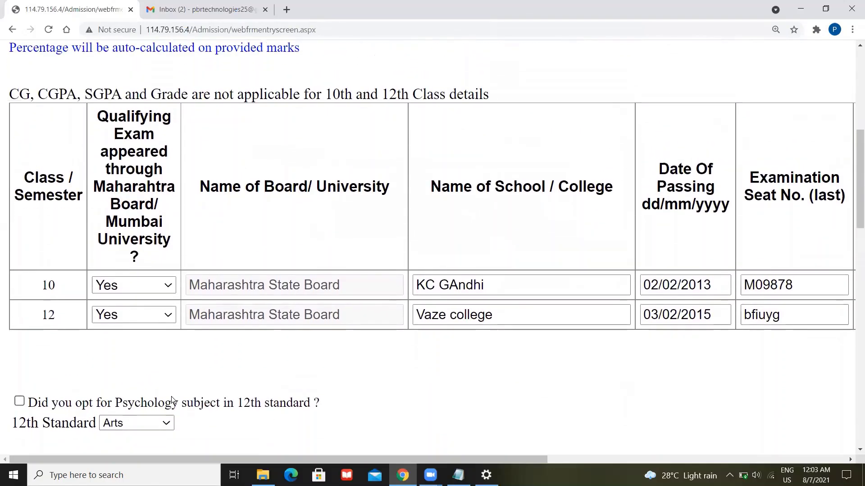
scroll(171, 396, "up", 1)
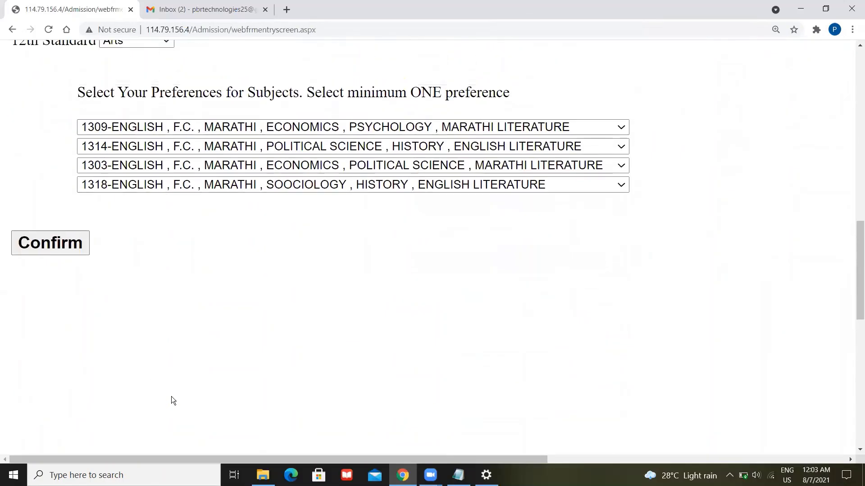
left_click(36, 250)
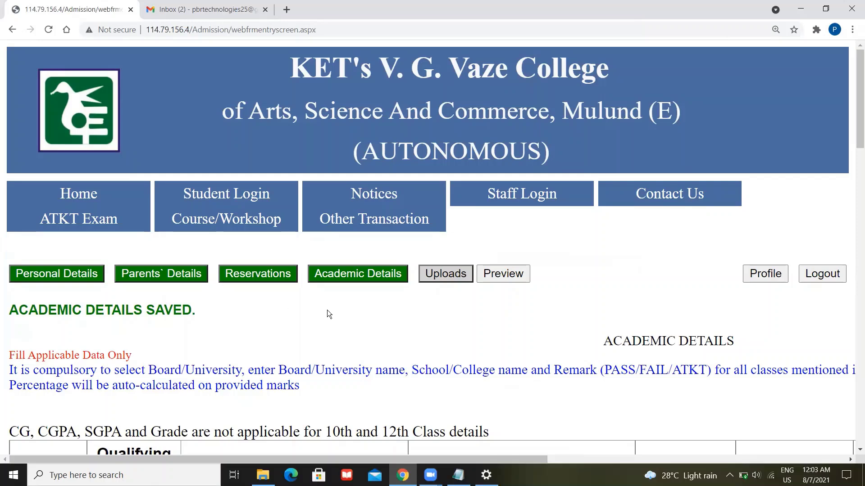
left_click(442, 277)
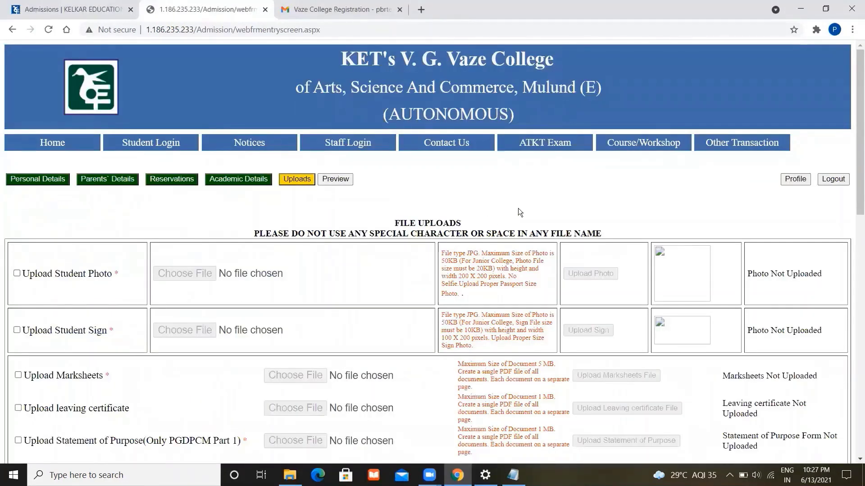
scroll(518, 208, "down", 1)
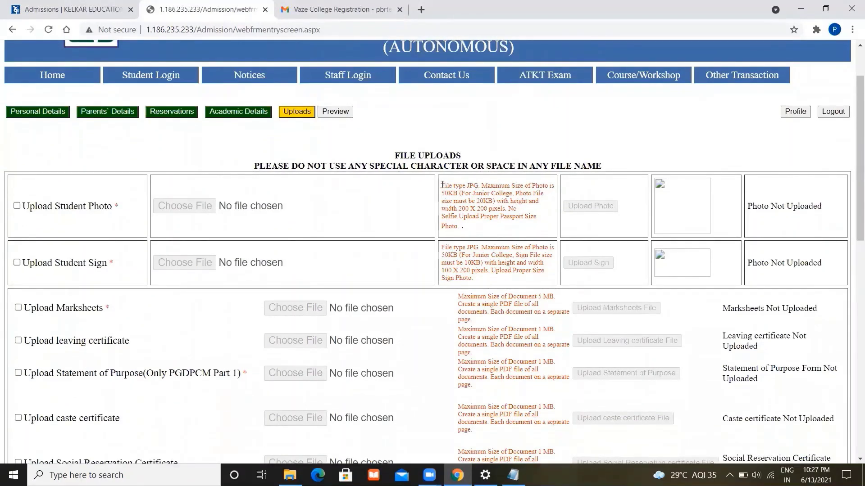
left_click_drag(441, 185, 476, 277)
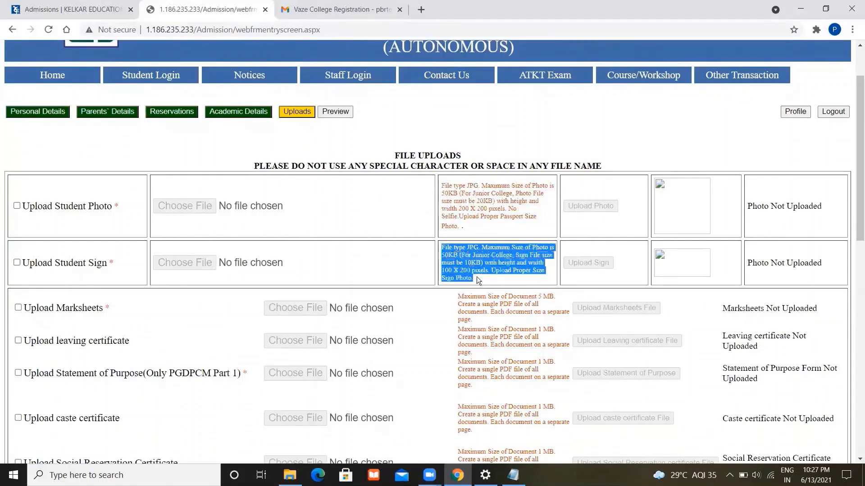
left_click(477, 277)
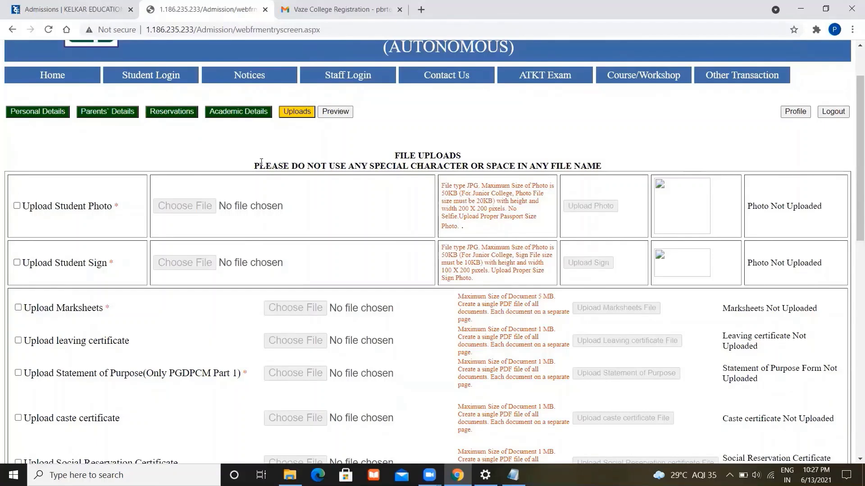
left_click_drag(255, 166, 595, 167)
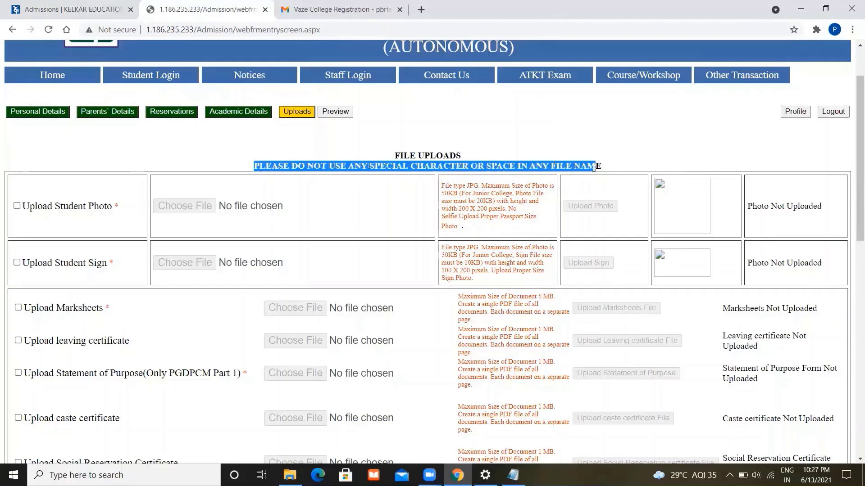
left_click(628, 165)
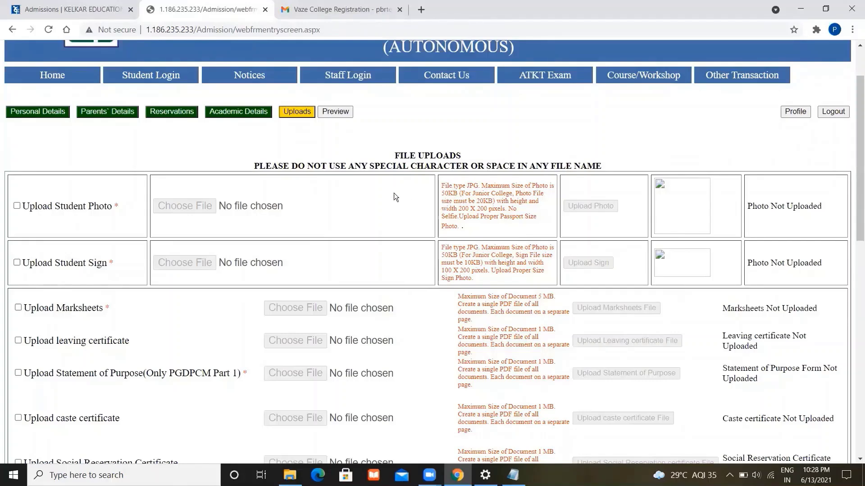
double_click(498, 194)
triple_click(498, 194)
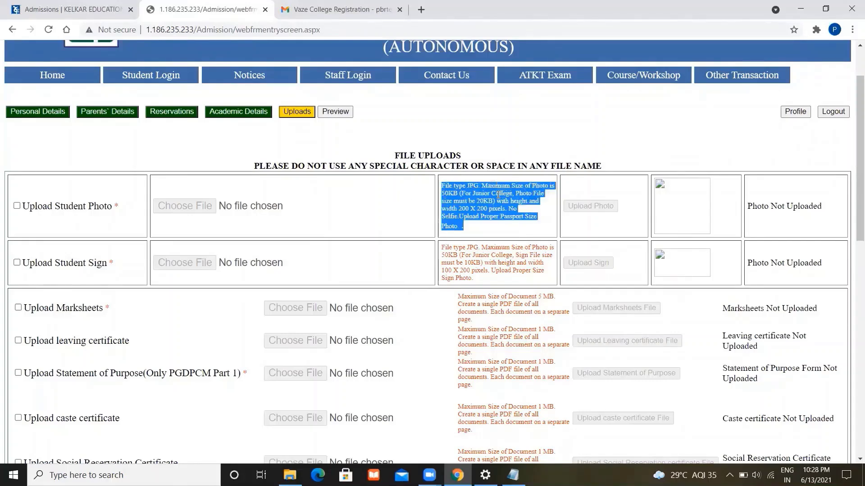
left_click(498, 194)
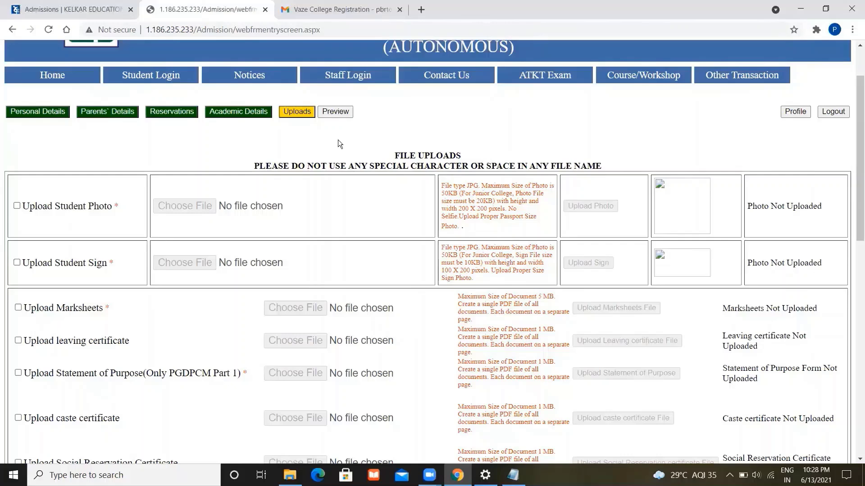
- Tick Upload Student Photo and briefly open then cancel the file picker
left_click(17, 207)
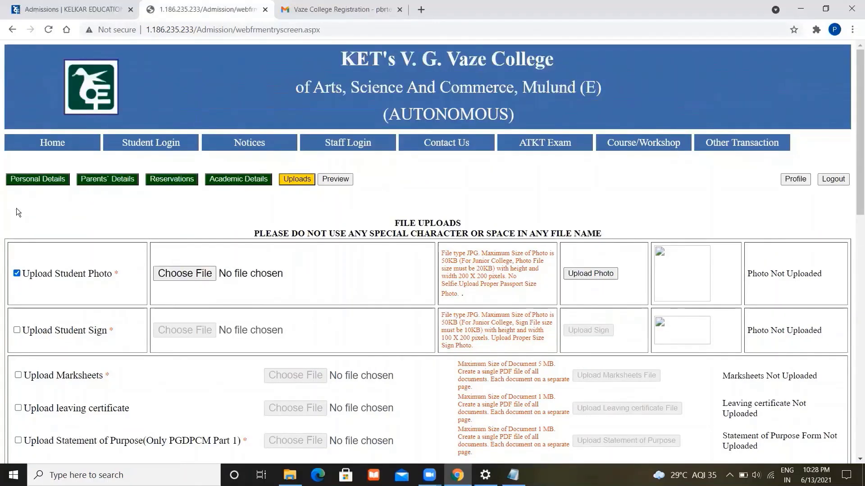
left_click(203, 273)
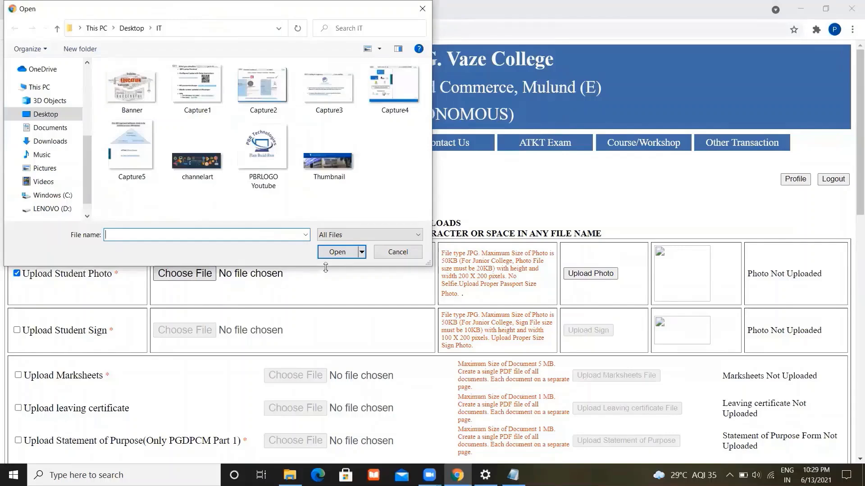
left_click(400, 253)
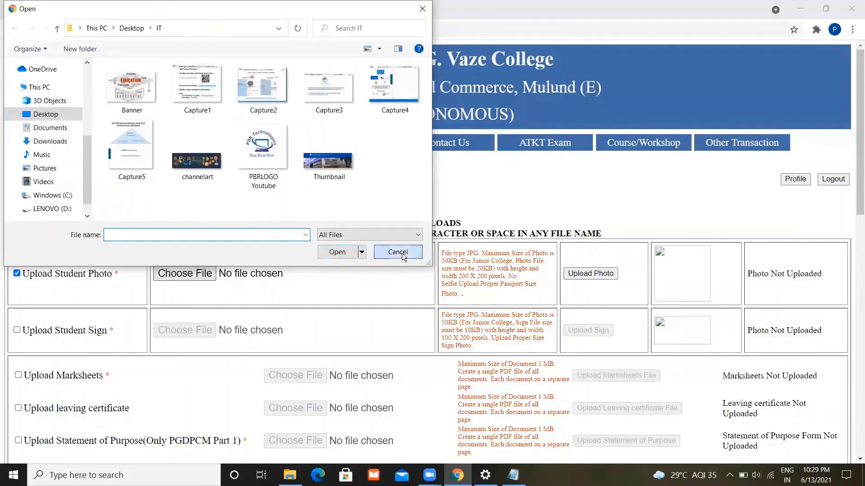
- Review the photo requirements: JPG format, 50KB size limit, 200 X 200 pixels
triple_click(474, 254)
double_click(473, 254)
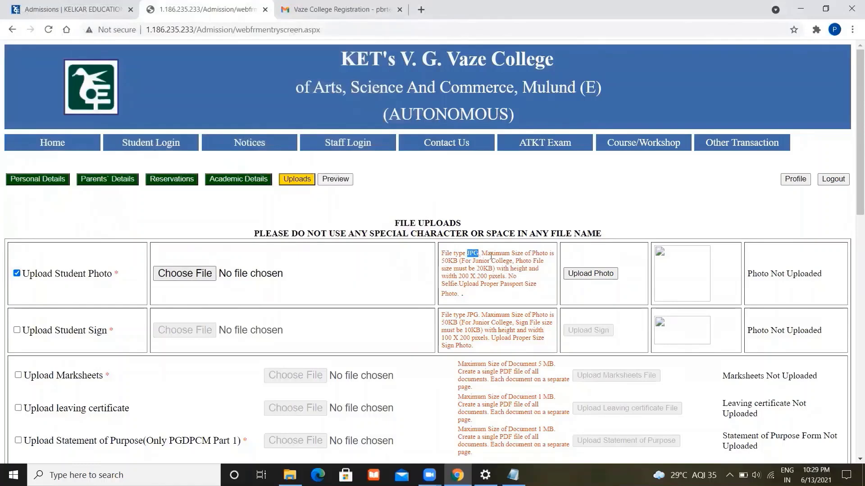
double_click(449, 261)
left_click(465, 280)
left_click_drag(463, 277, 507, 275)
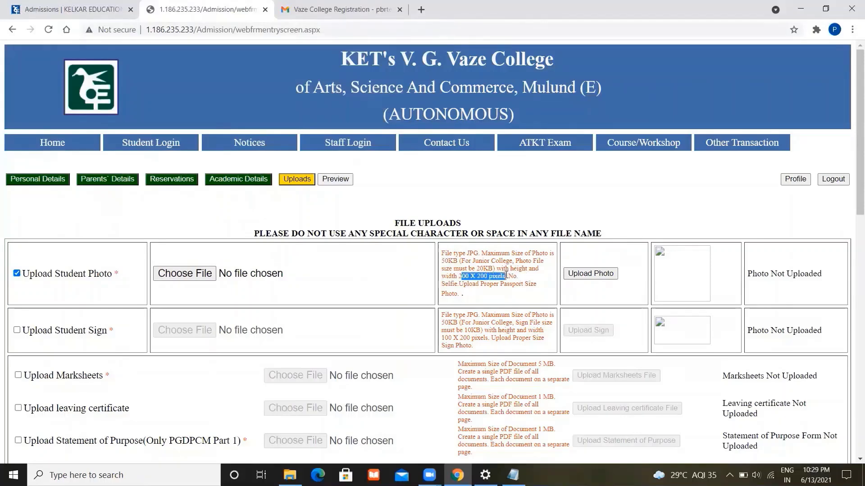
left_click(521, 292)
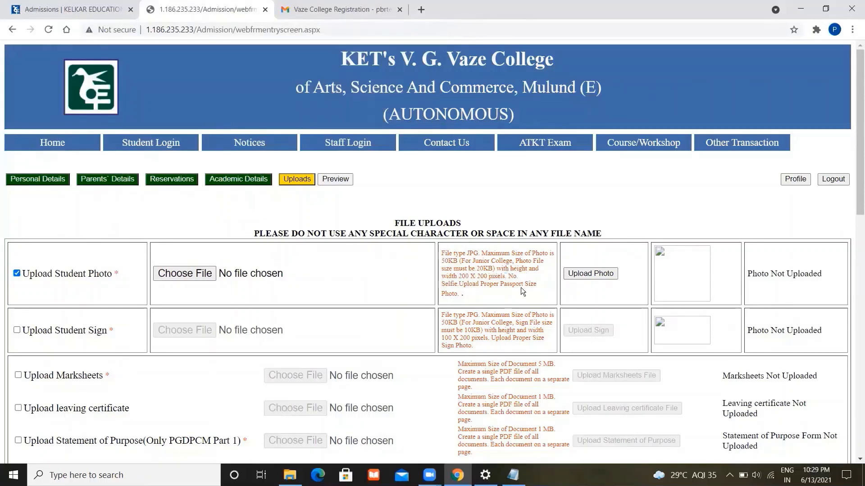
- Reopen Choose File for the student photo and browse to the Photos folder
left_click(199, 271)
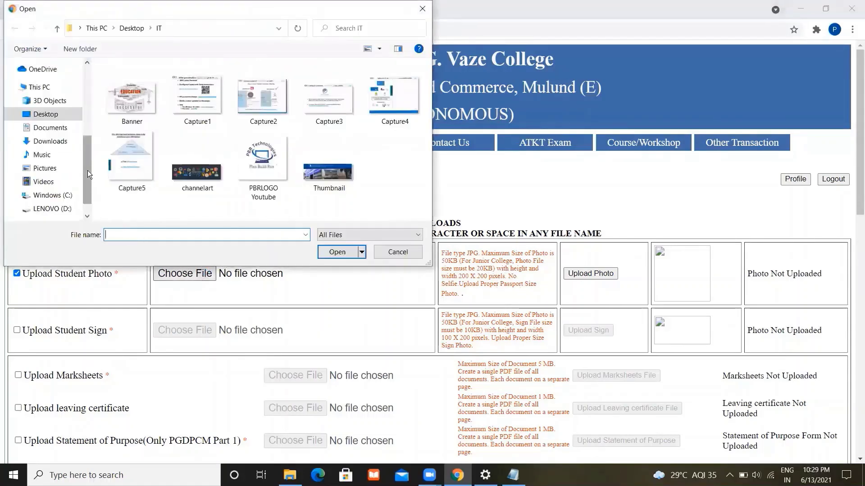
left_click_drag(87, 171, 82, 111)
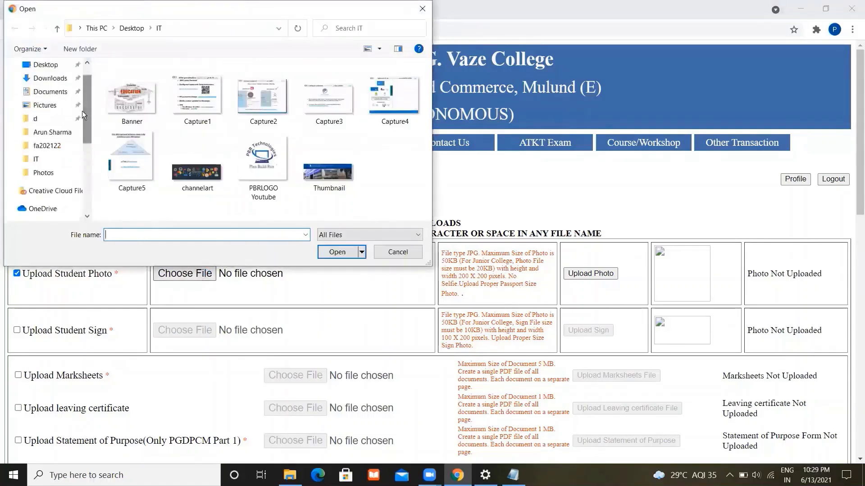
left_click(54, 176)
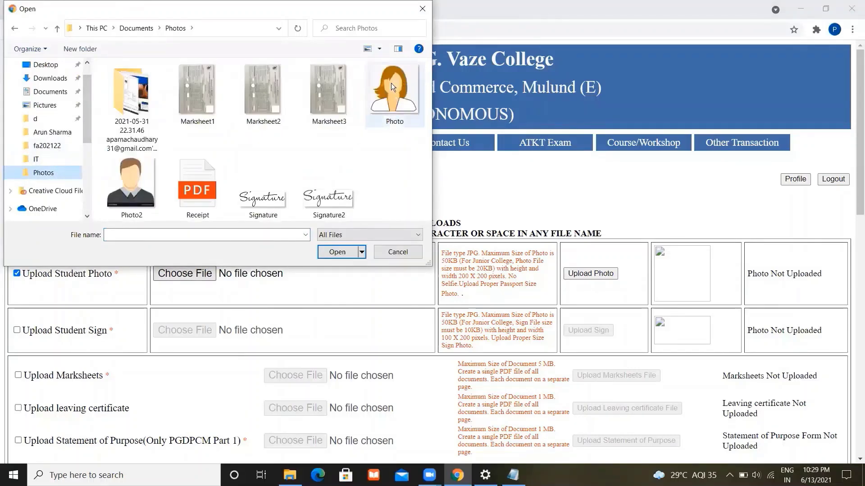
mouse_move(396, 96)
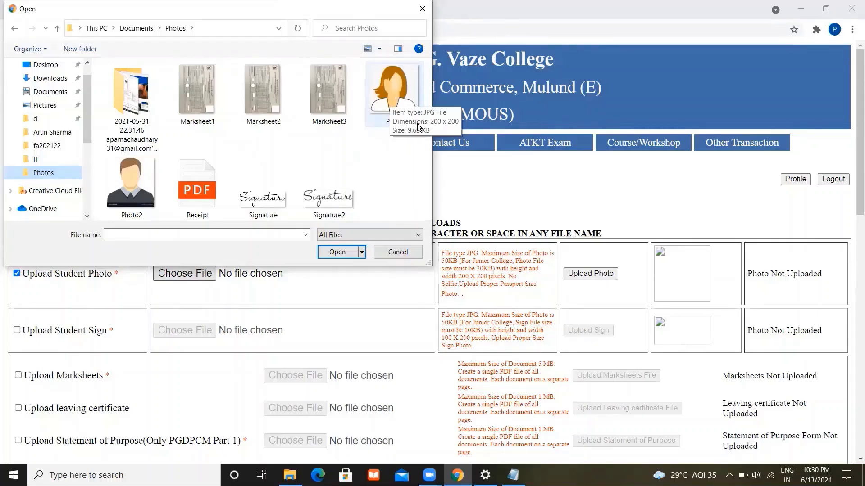
- Choose Photo.jpg, upload it as the student photo, and check the Photo Uploaded confirmation
left_click(390, 104)
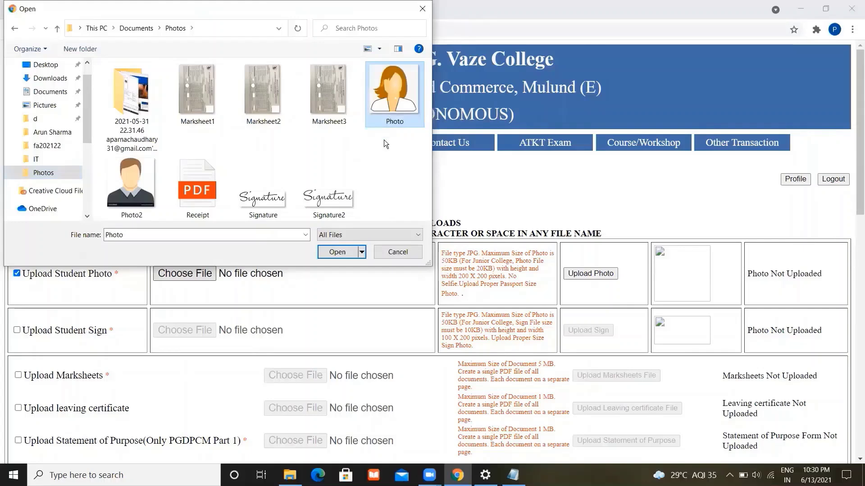
left_click(338, 251)
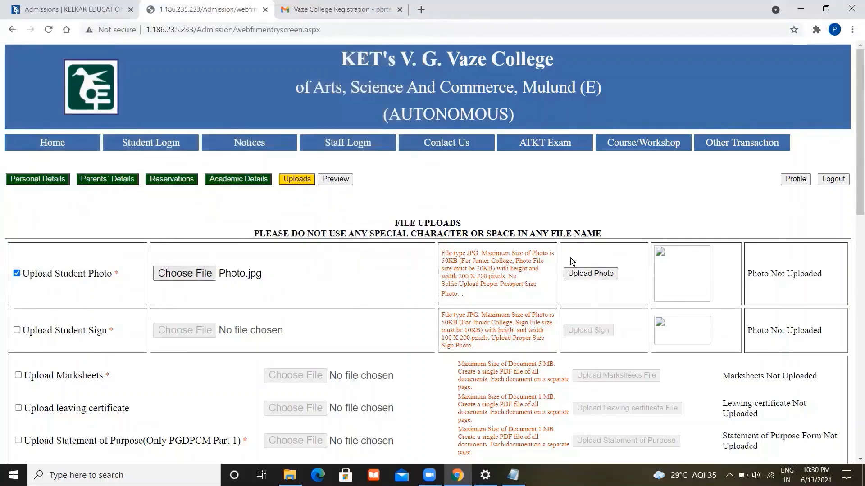
left_click(588, 273)
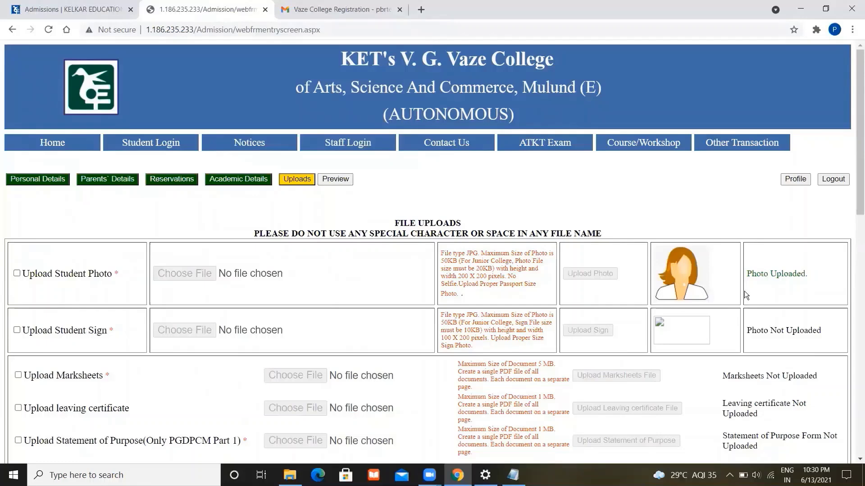
left_click_drag(812, 273, 749, 272)
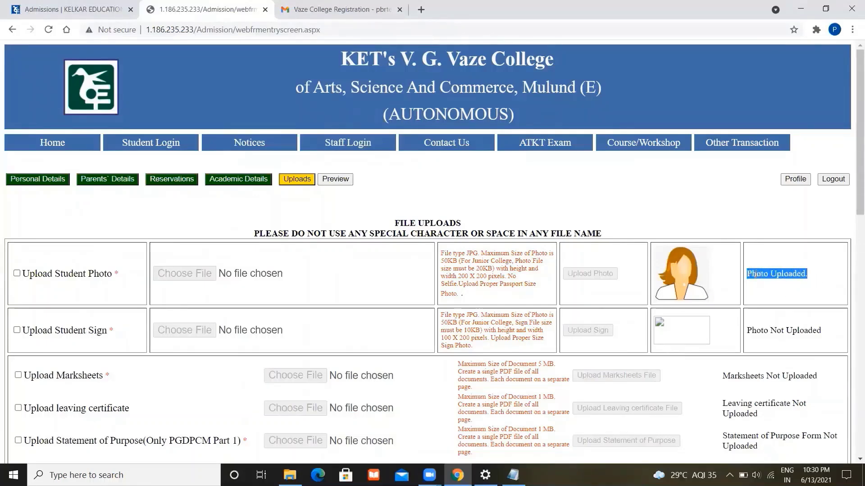
- Tick Upload Student Sign, cancel the first file picker, and review the 50KB signature requirement
left_click(817, 282)
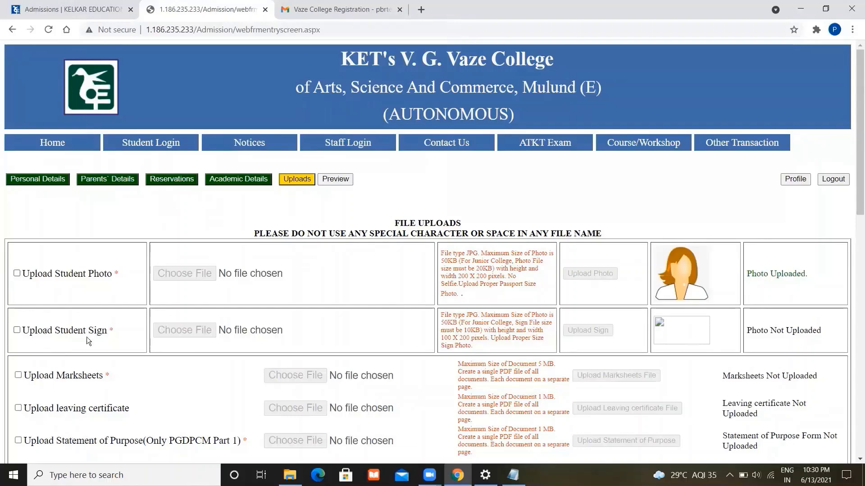
left_click(17, 331)
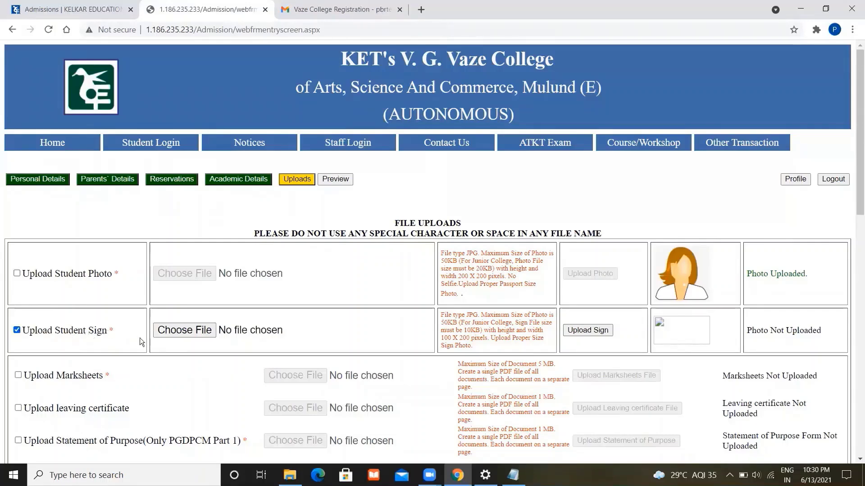
left_click(196, 332)
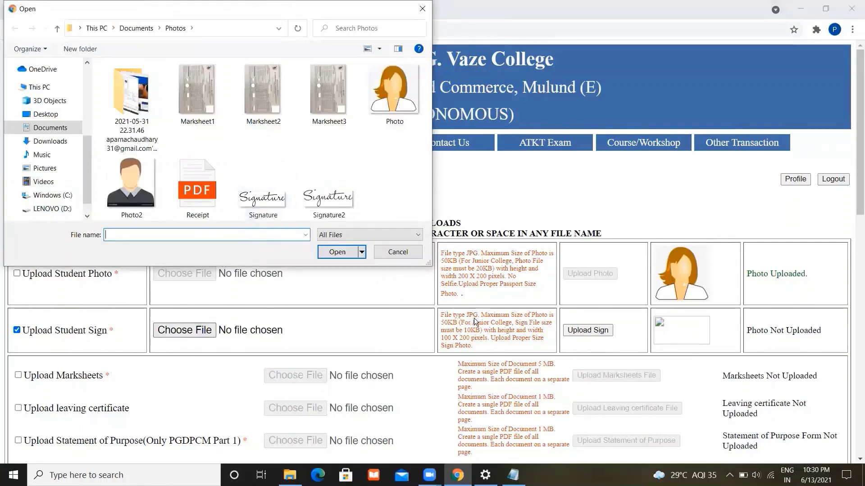
left_click(397, 251)
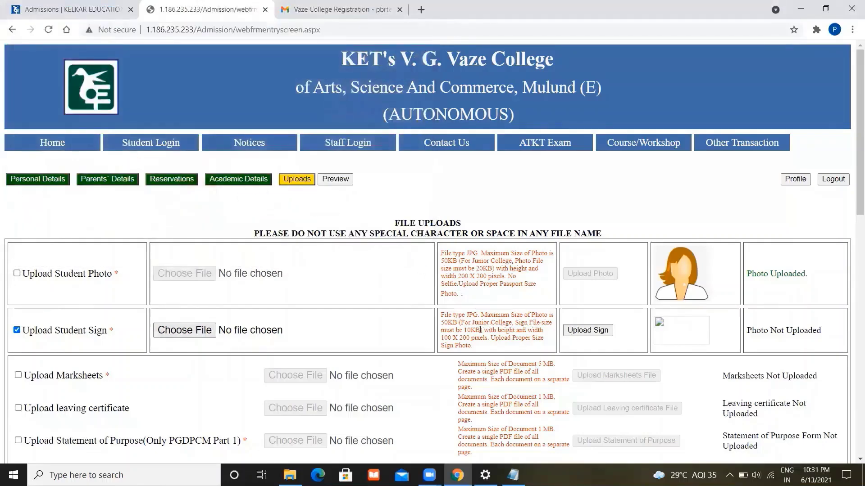
double_click(450, 324)
triple_click(445, 340)
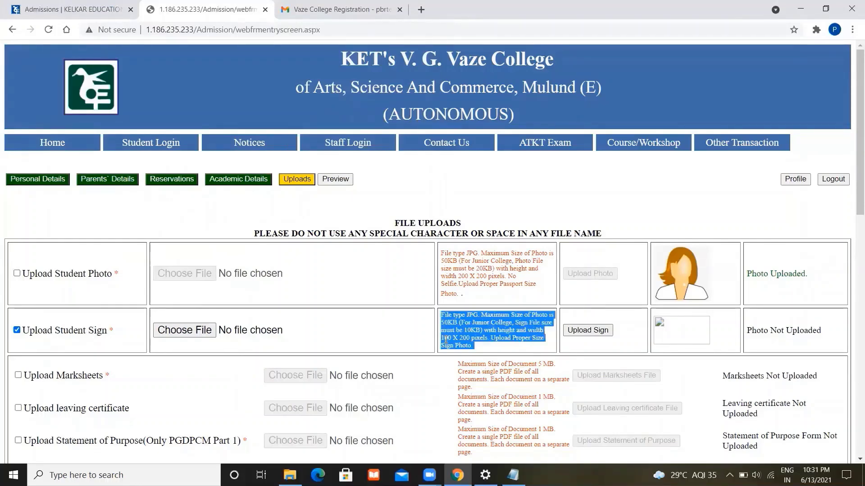
left_click(475, 343)
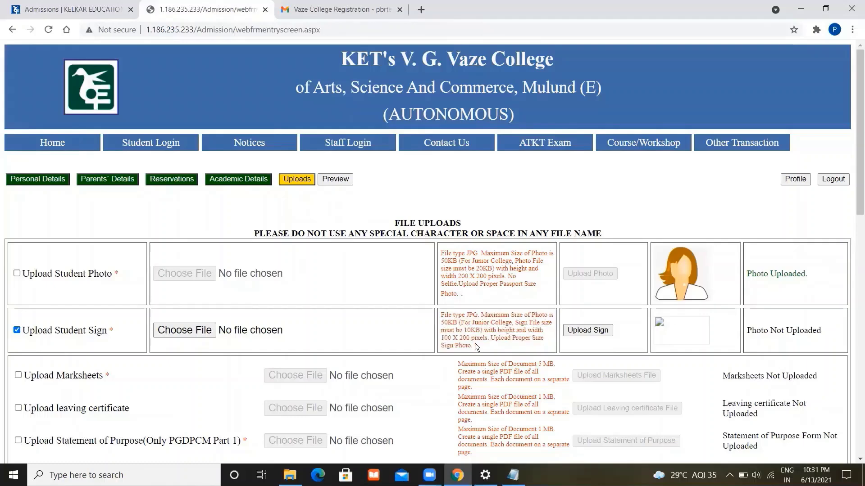
- Choose Signature.jpg and upload it as the student sign
left_click(183, 331)
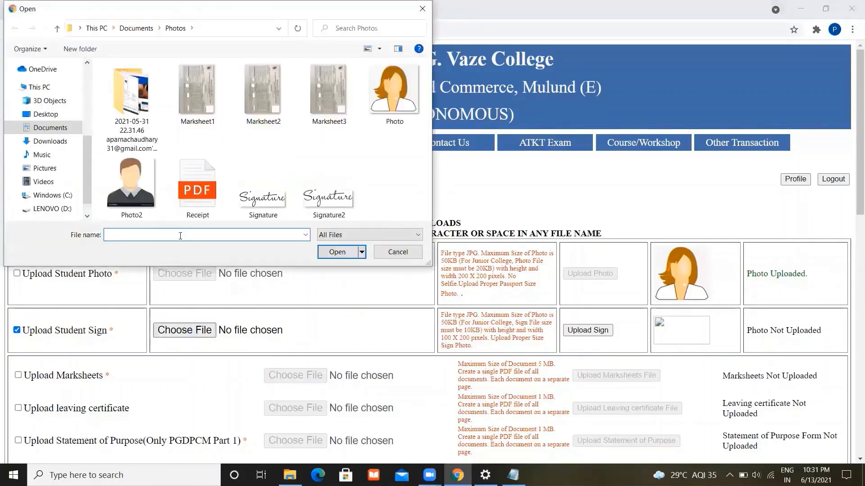
left_click(265, 214)
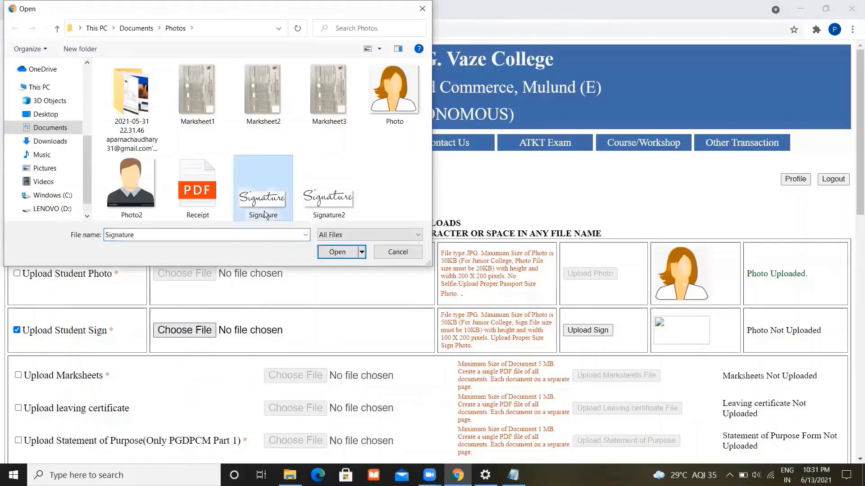
left_click(337, 252)
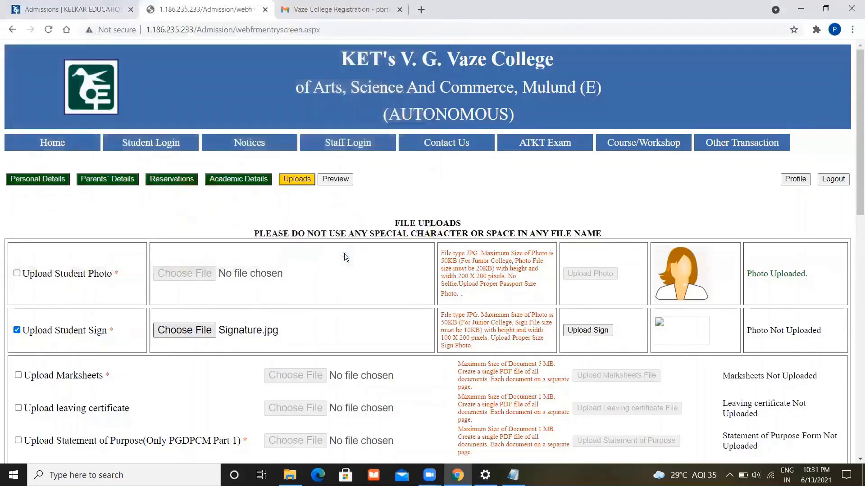
left_click(601, 332)
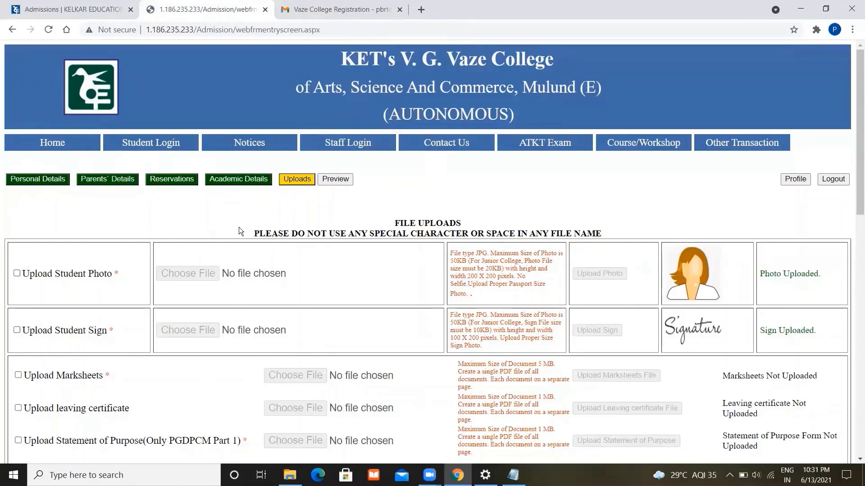
left_click(17, 330)
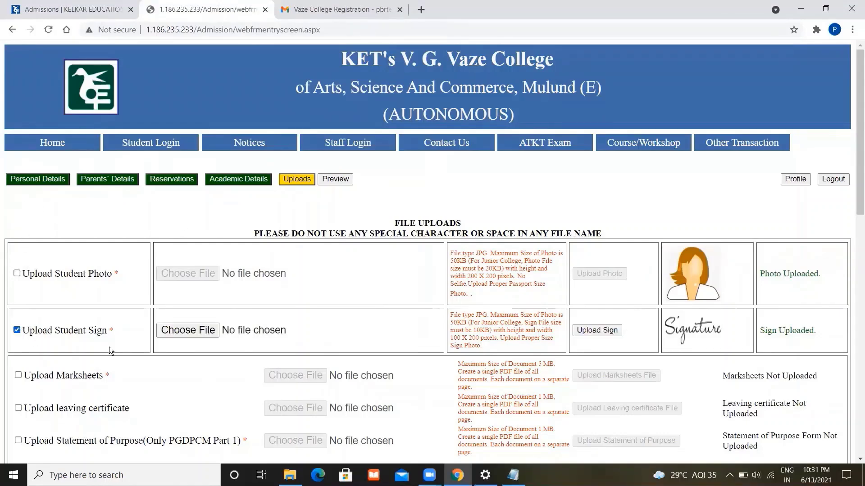
left_click(194, 329)
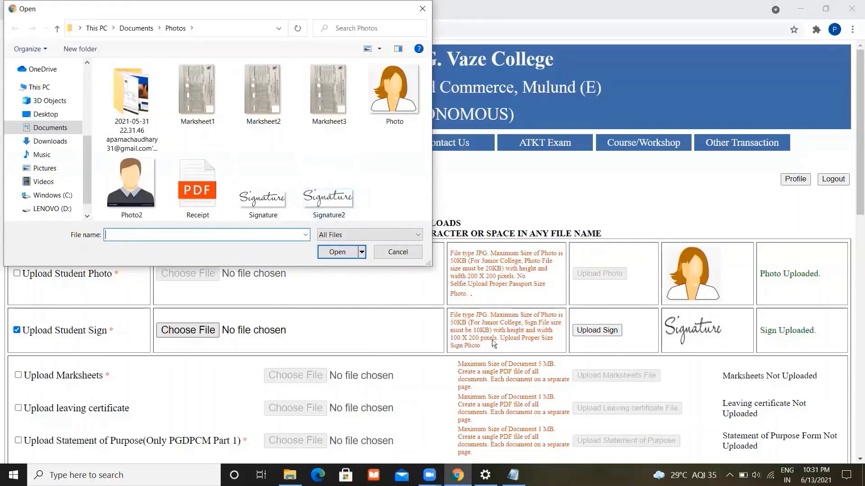
left_click(344, 204)
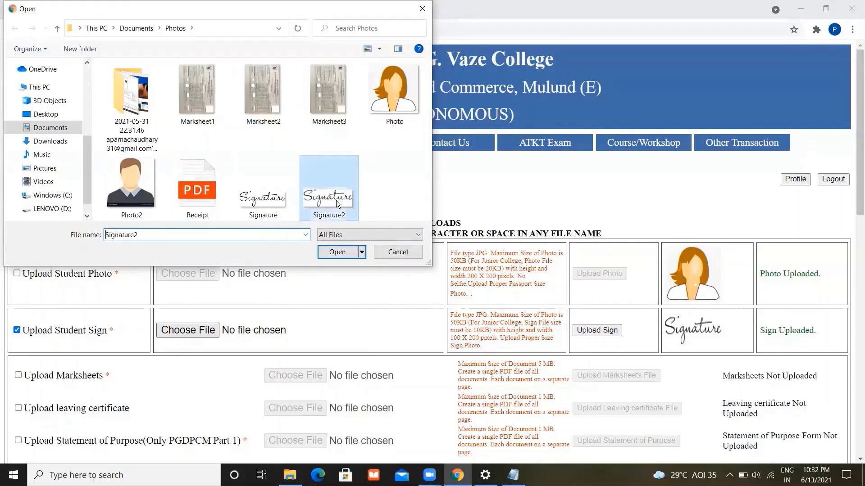
left_click(346, 252)
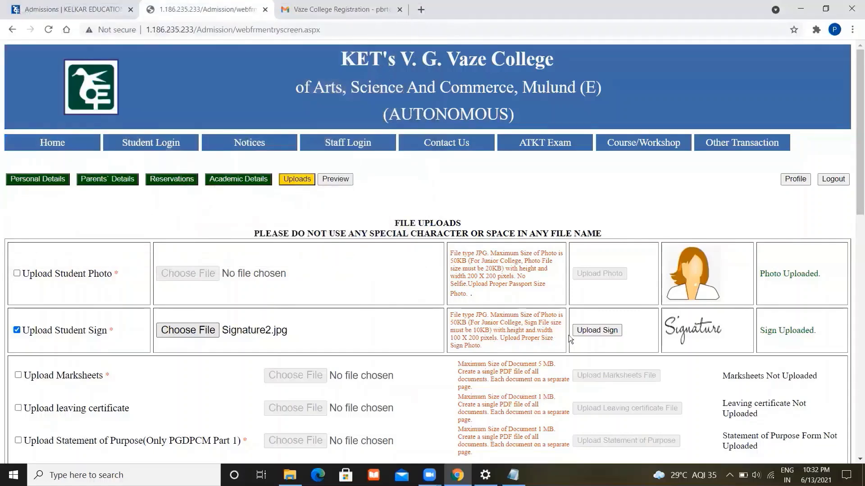
left_click(595, 330)
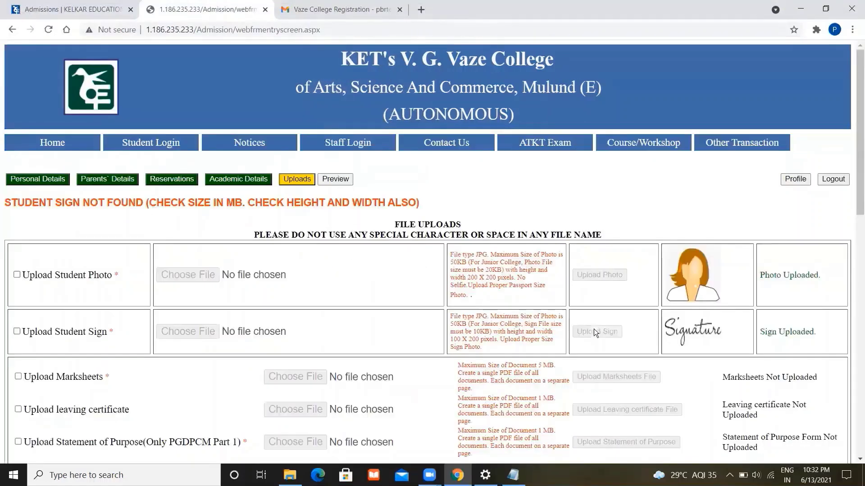
triple_click(5, 202)
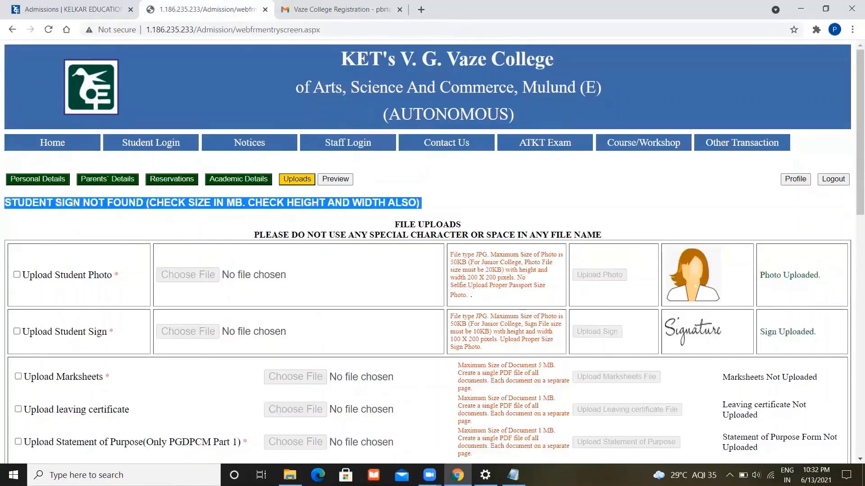
left_click(347, 207)
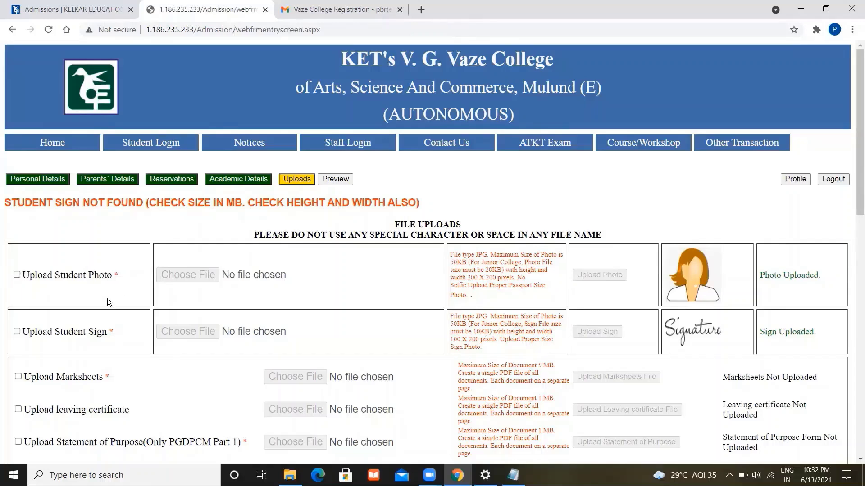
left_click(18, 331)
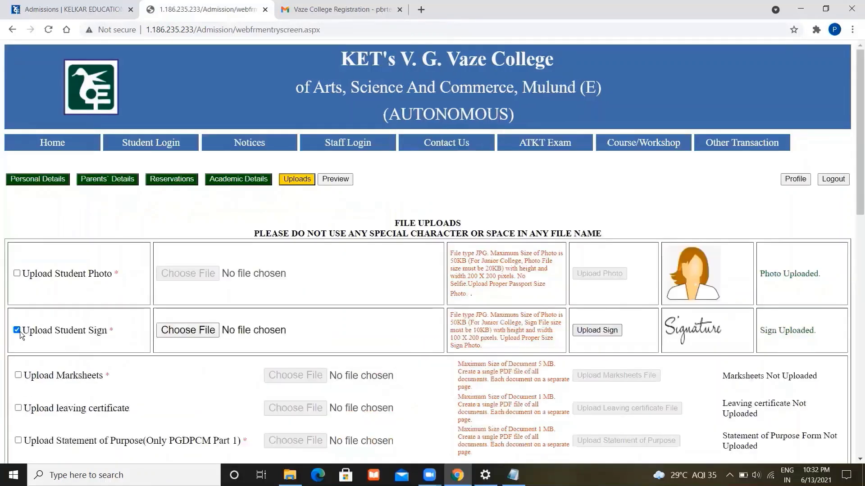
left_click(205, 328)
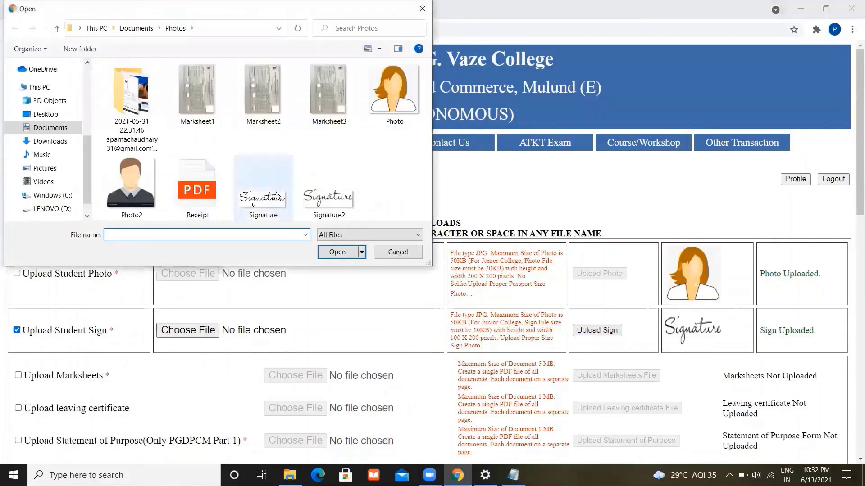
left_click(272, 191)
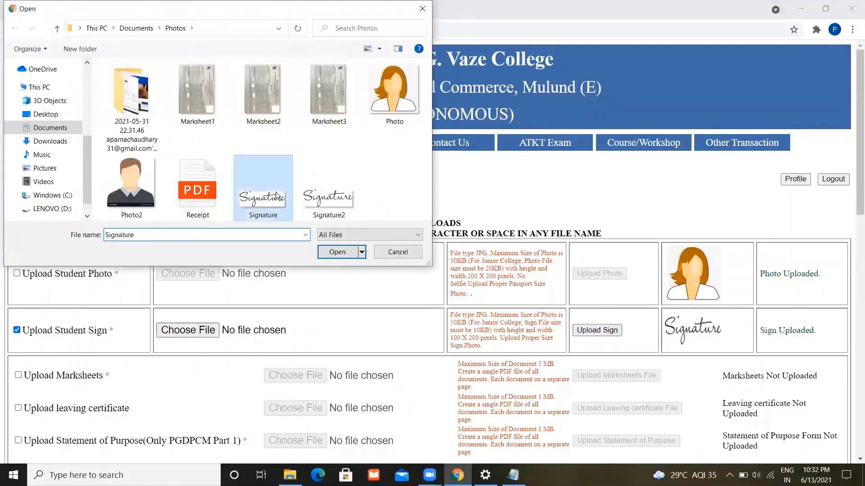
left_click(341, 253)
left_click(617, 331)
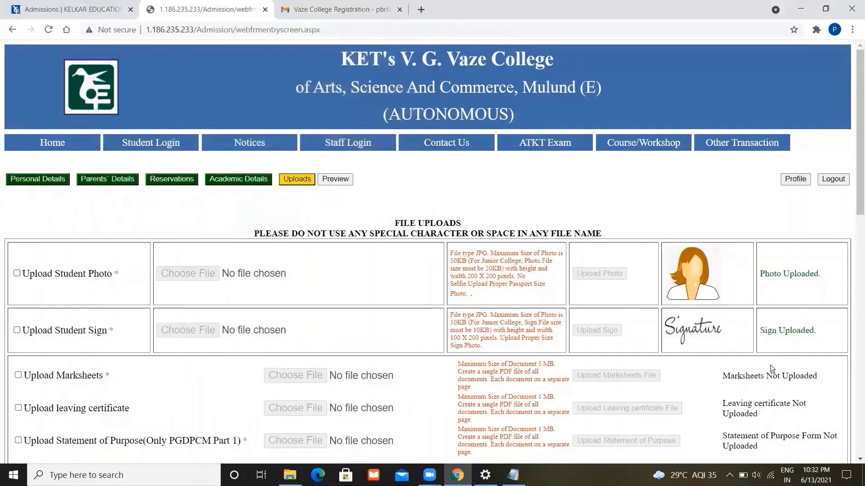
- Scroll through the form and go back to the academic details section
scroll(857, 459, "down", 3)
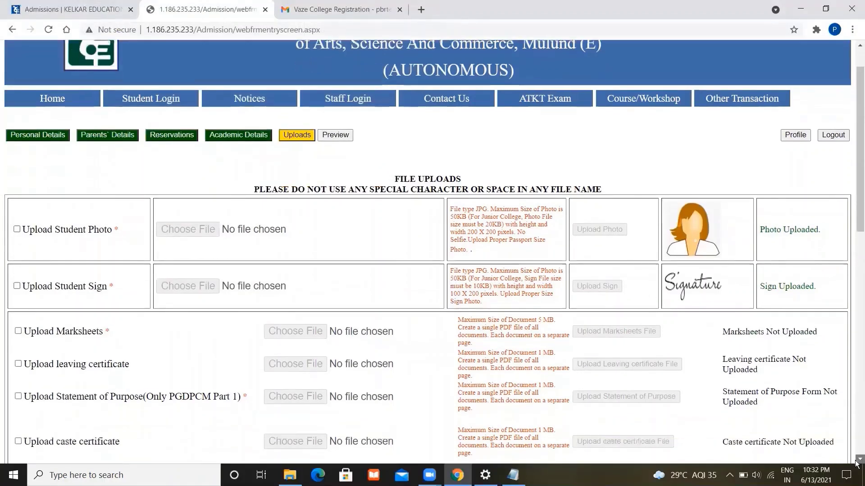
scroll(857, 459, "down", 3)
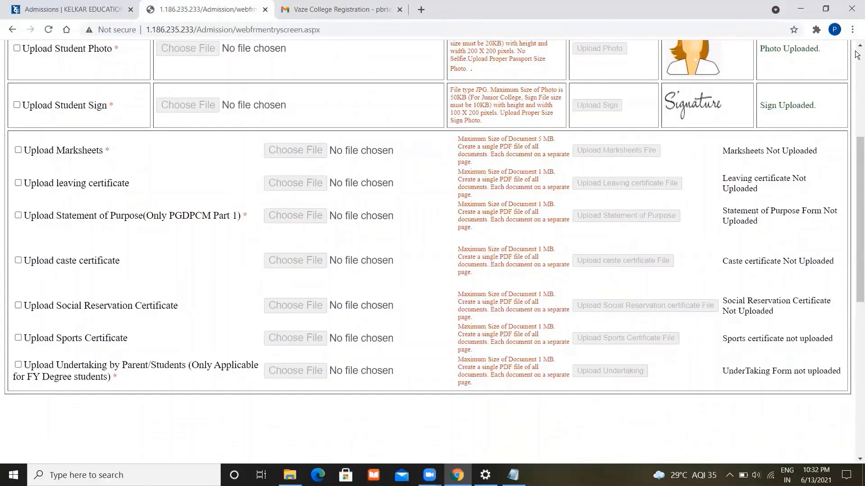
scroll(857, 49, "up", 5)
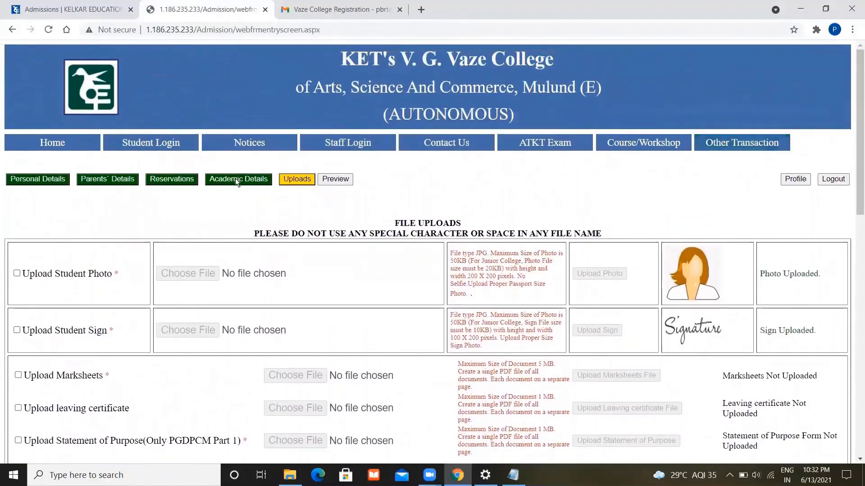
left_click(235, 179)
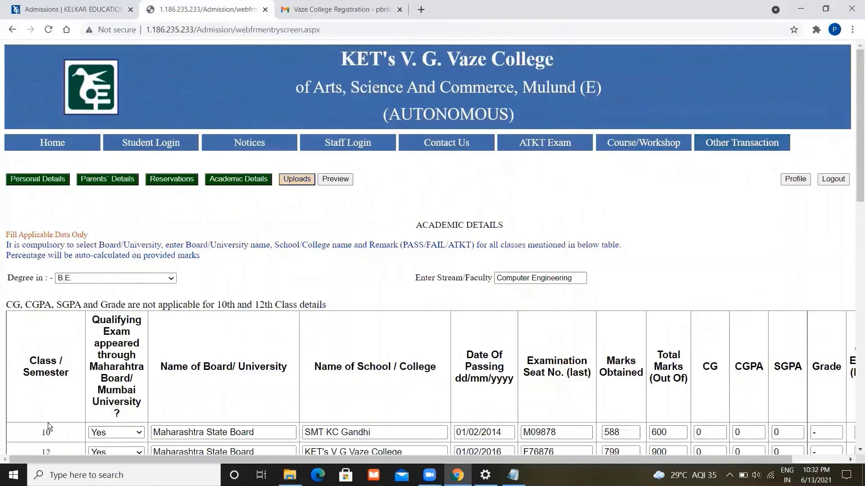
scroll(48, 422, "down", 3)
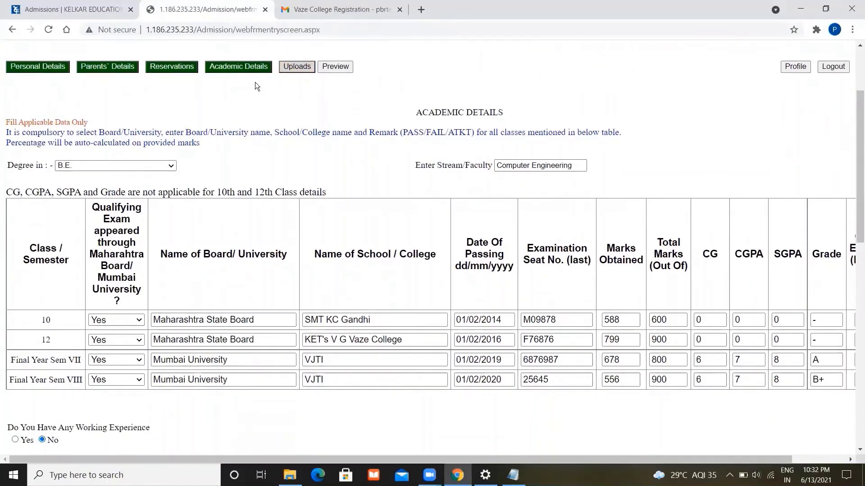
- Open the Uploads section and review the marksheet rule: one single PDF document
left_click(296, 69)
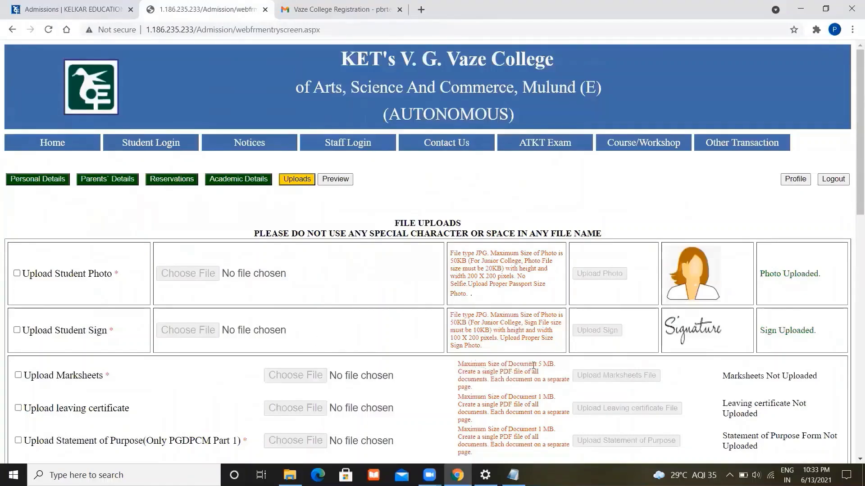
double_click(505, 372)
double_click(506, 380)
triple_click(492, 382)
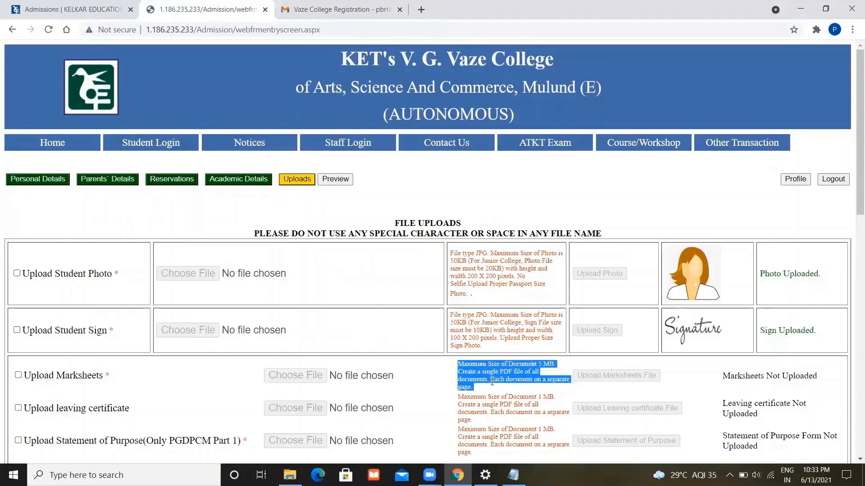
left_click(492, 382)
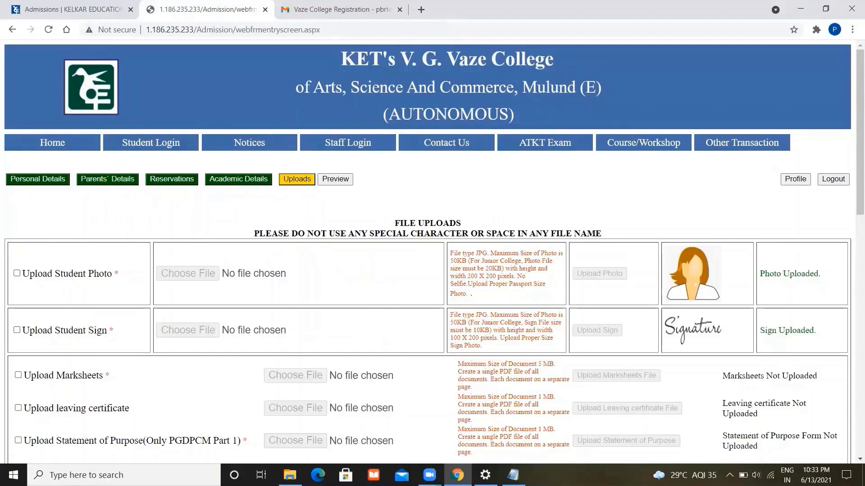
left_click(289, 475)
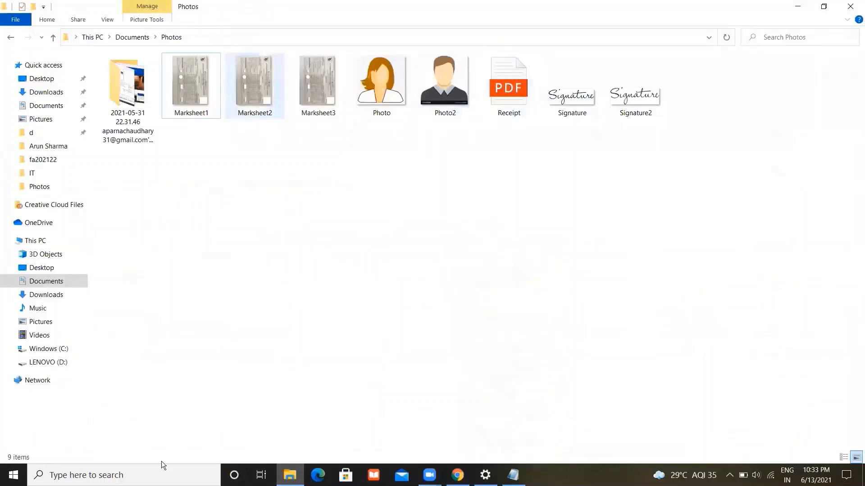
left_click(122, 475)
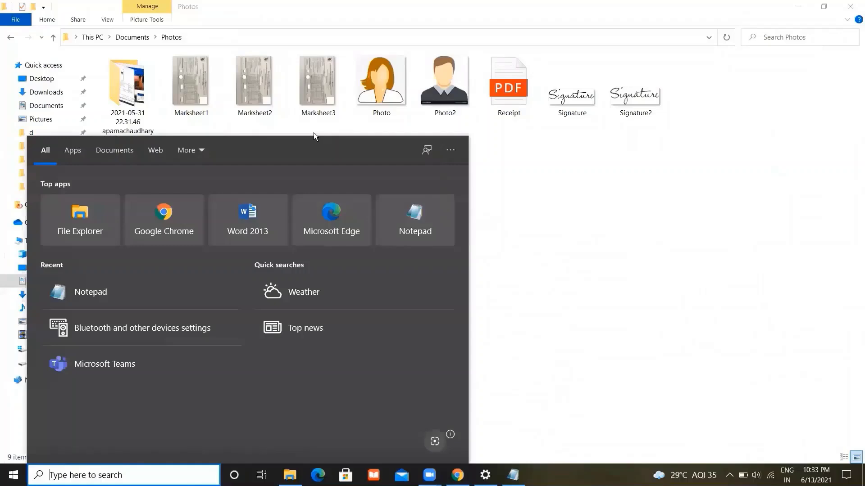
left_click(314, 134)
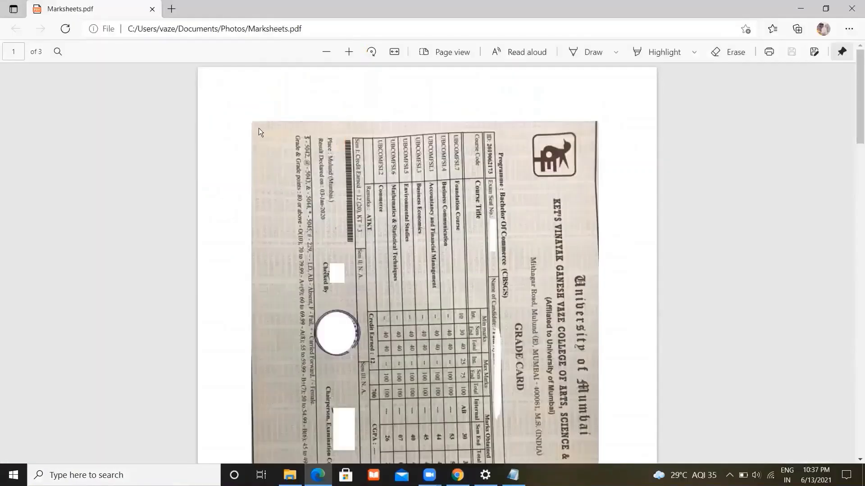
- Page through the three-page Marksheets.pdf in Edge, then return to the Chrome admission page
scroll(280, 149, "down", 10)
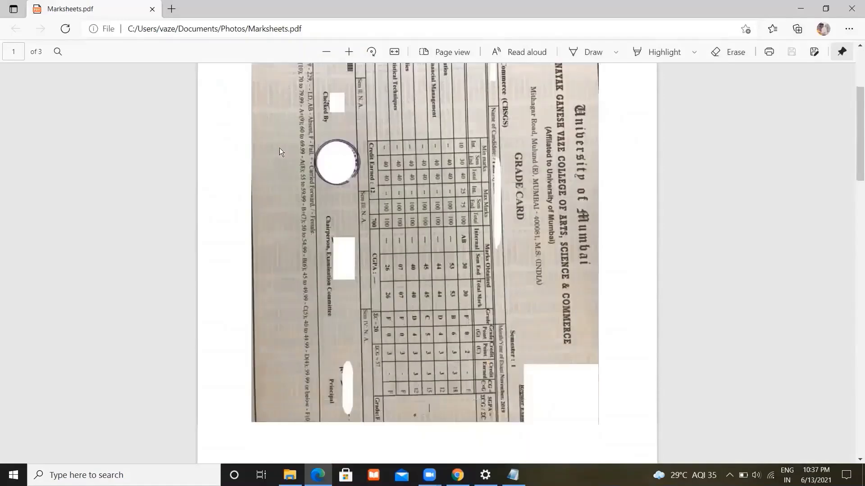
scroll(280, 148, "down", 15)
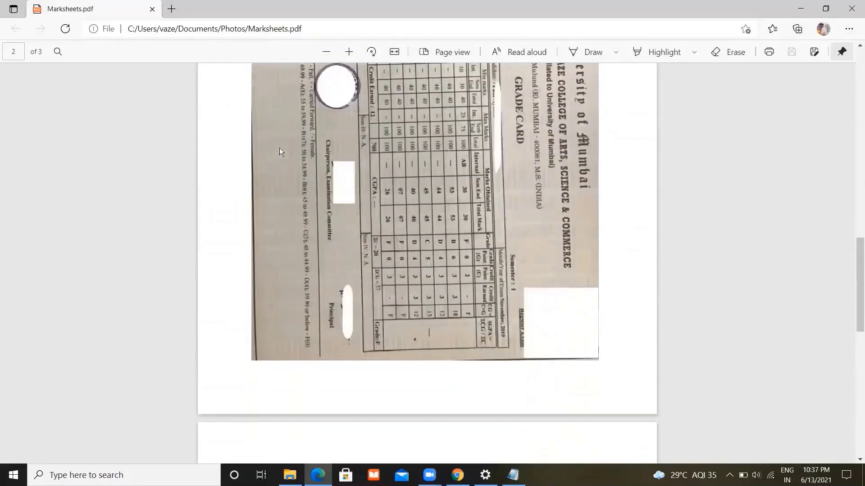
scroll(280, 148, "up", 20)
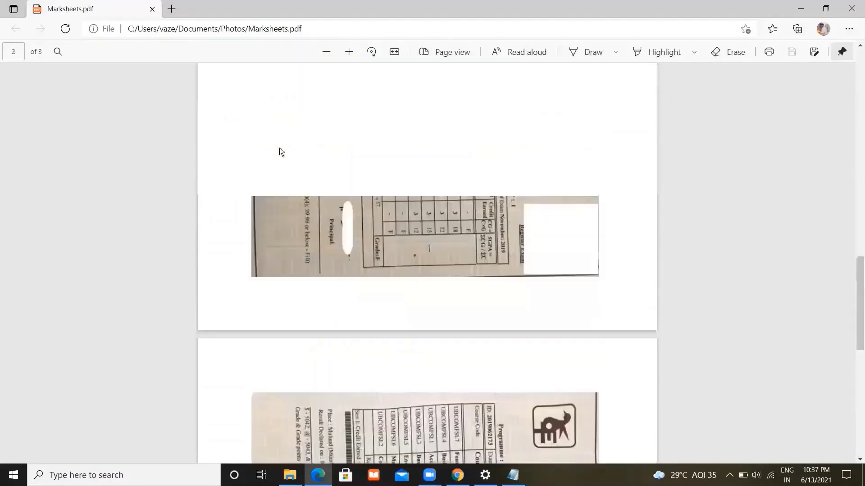
scroll(280, 151, "up", 5)
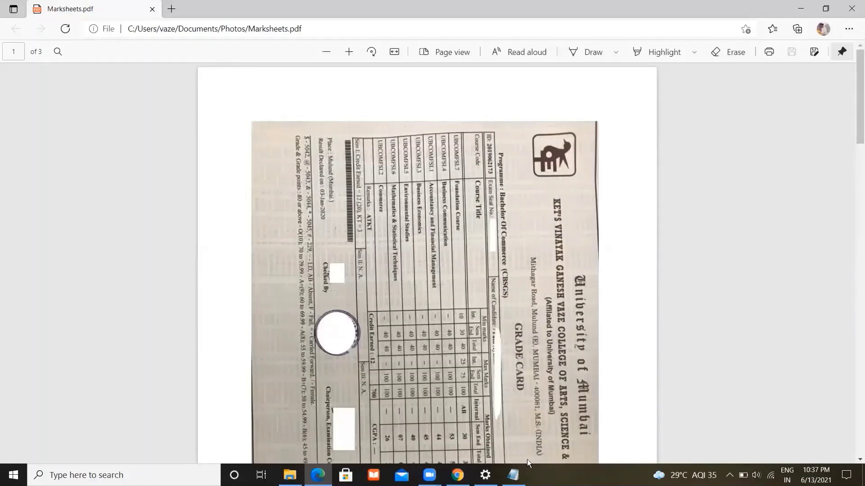
mouse_move(457, 475)
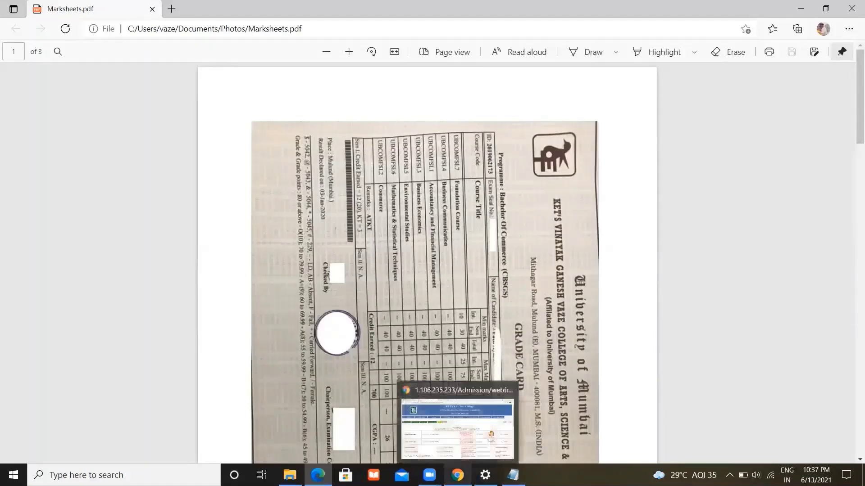
left_click(467, 444)
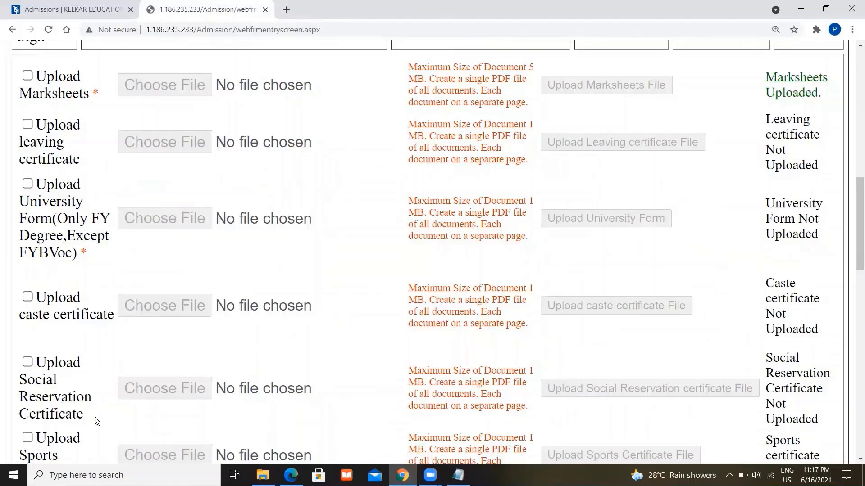
scroll(94, 417, "down", 2)
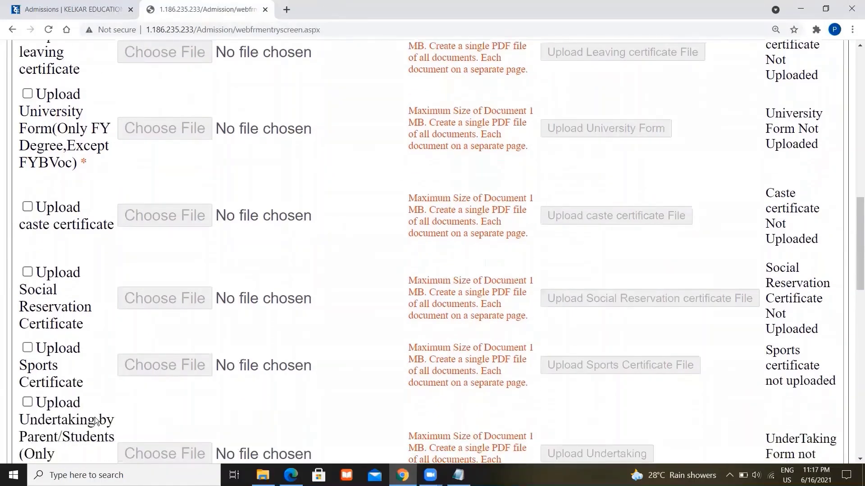
scroll(96, 420, "down", 2)
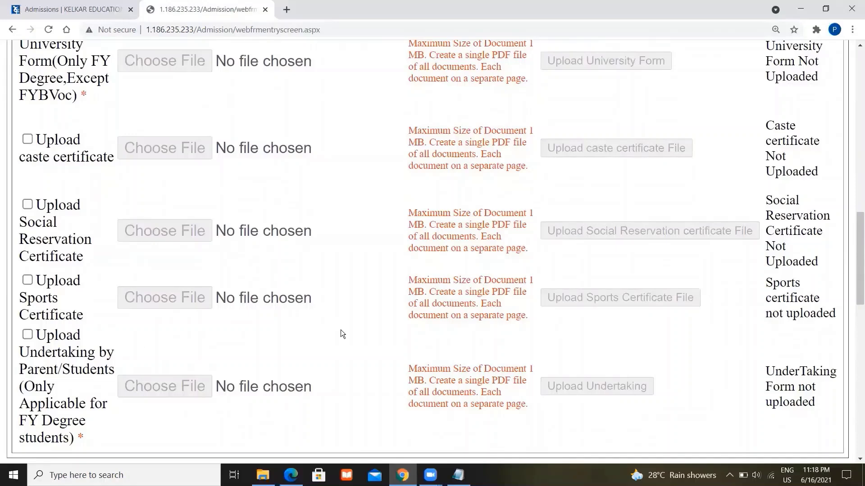
scroll(363, 342, "down", 4)
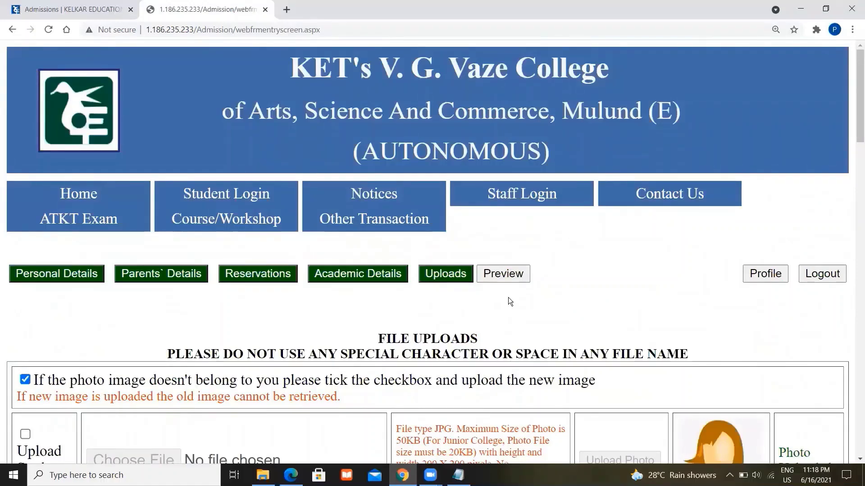
- Open the data preview and check the uploaded marksheet file entry
left_click(503, 275)
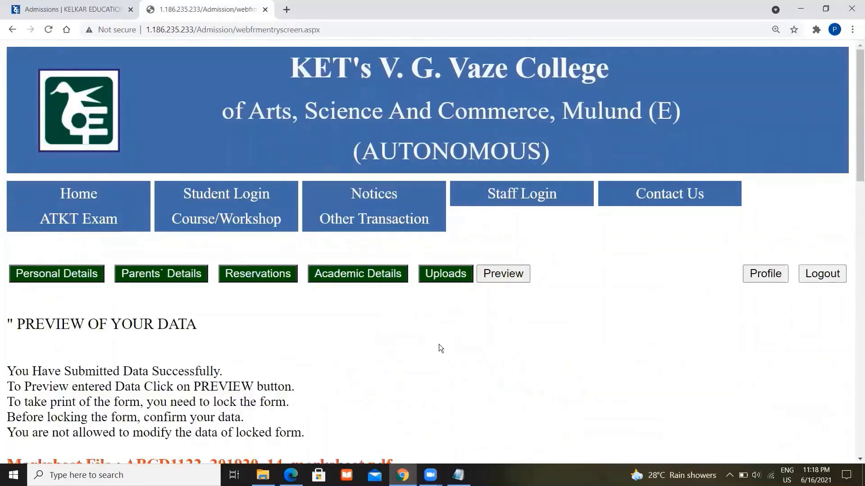
scroll(439, 344, "down", 2)
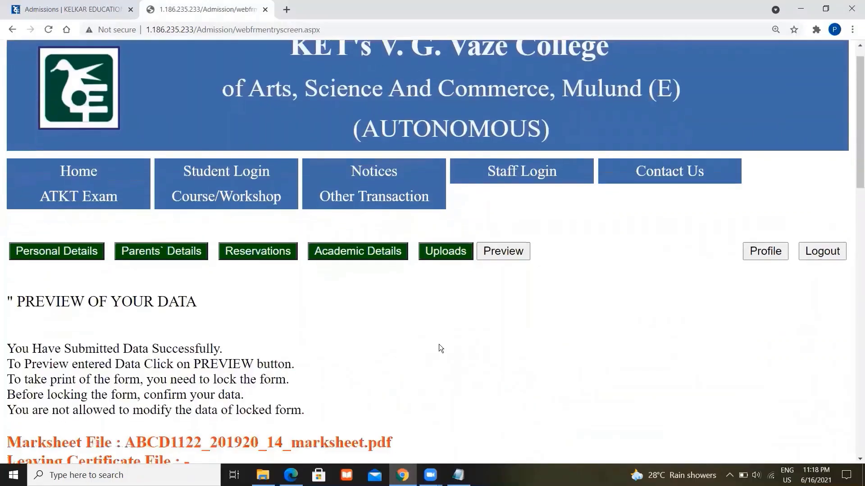
scroll(439, 344, "down", 1)
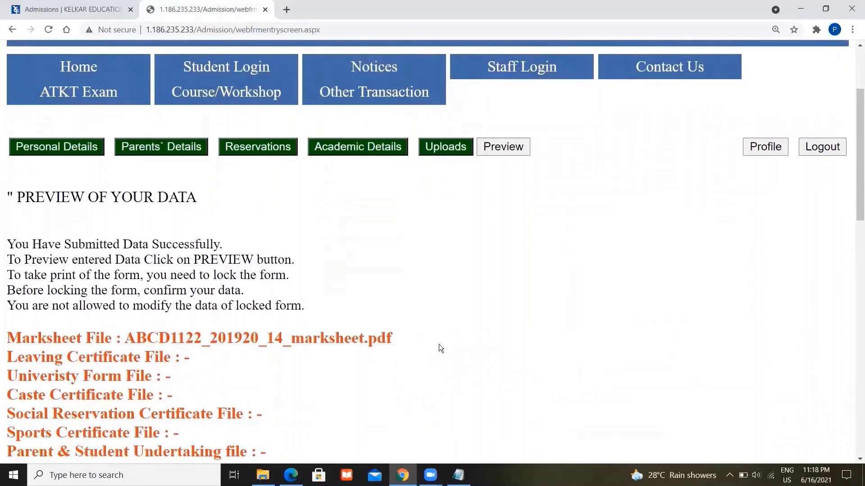
scroll(439, 347, "down", 2)
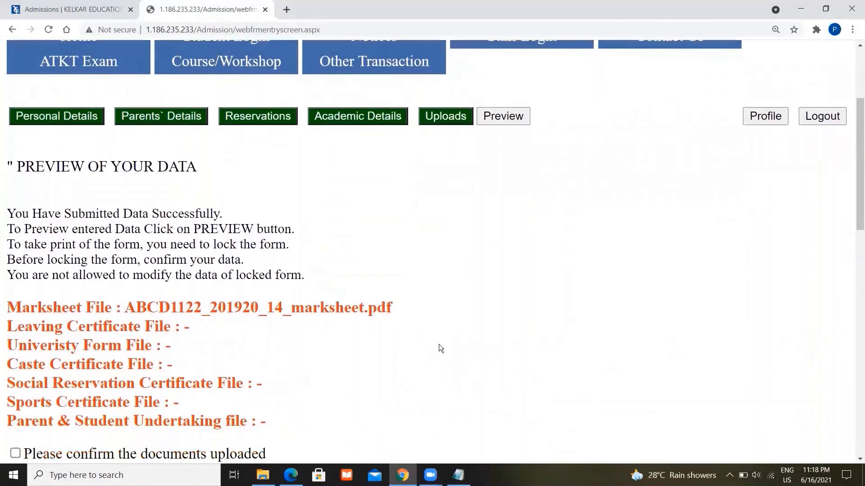
scroll(439, 344, "down", 2)
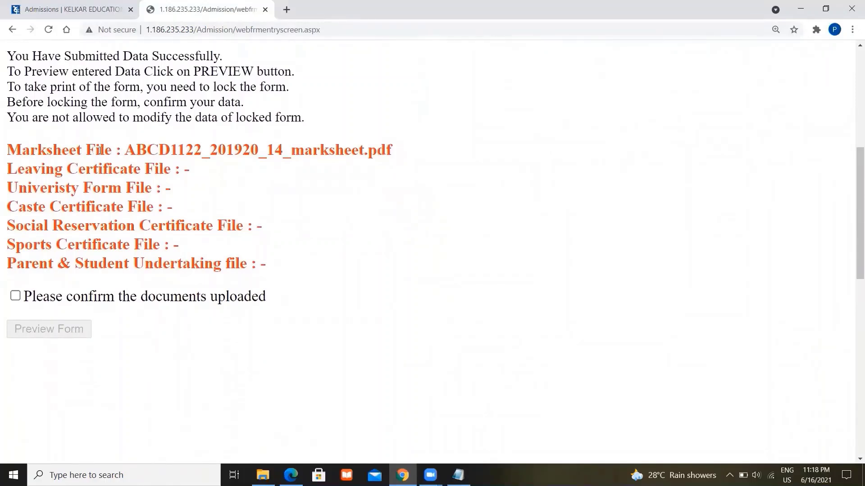
double_click(99, 150)
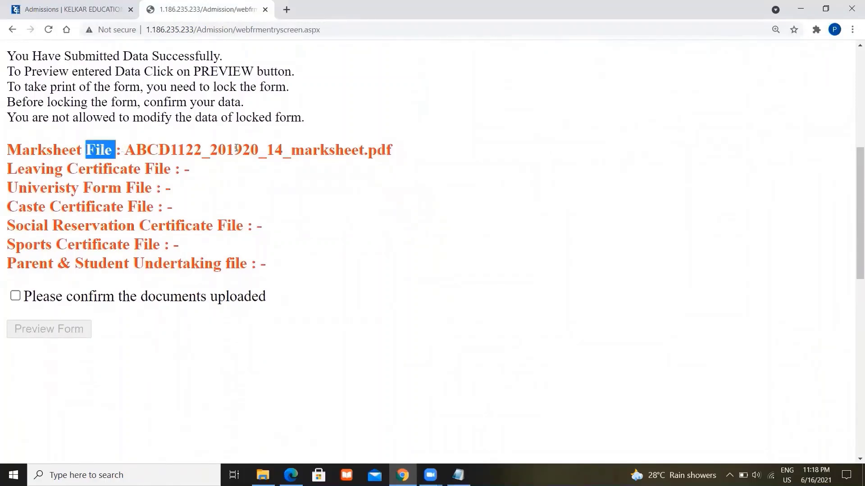
triple_click(329, 149)
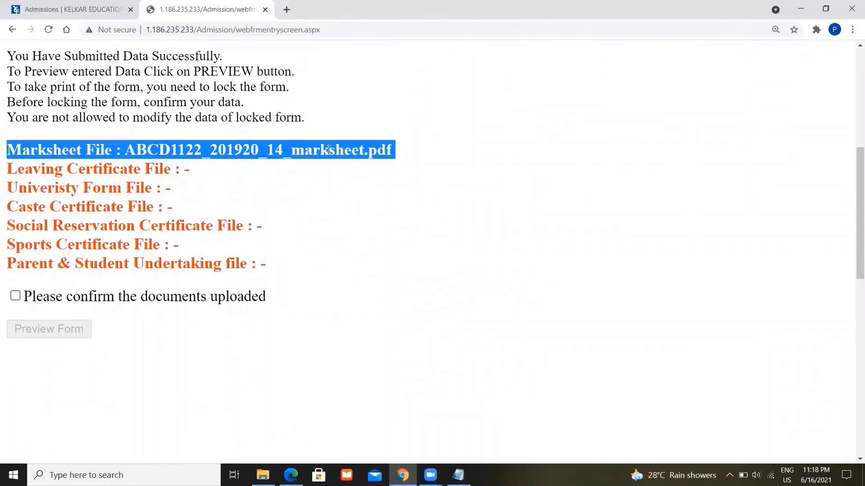
left_click(329, 149)
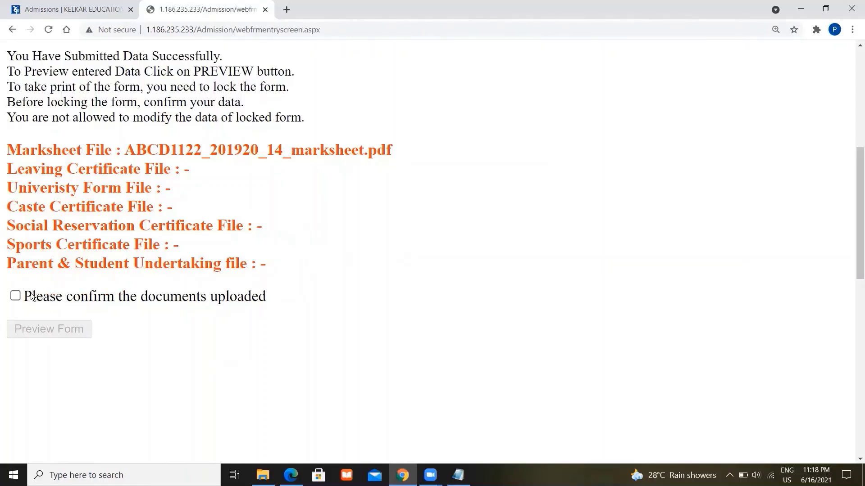
- Tick the documents-uploaded confirmation and open the full application form preview
left_click(17, 296)
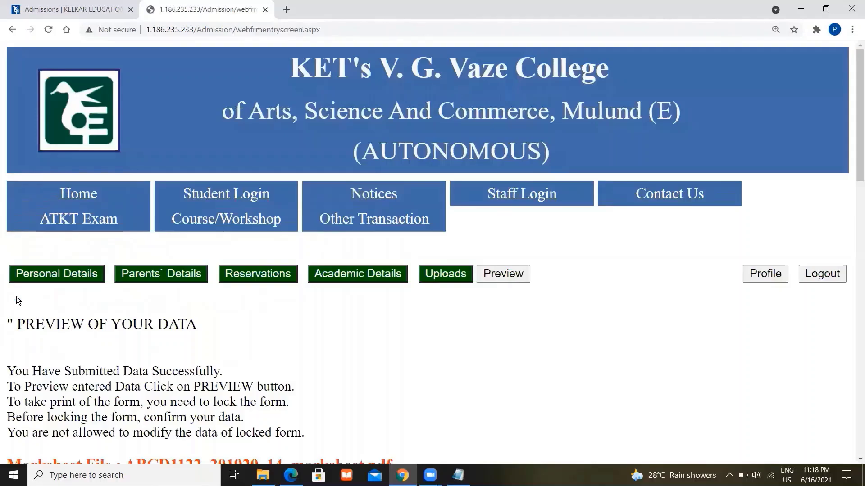
scroll(17, 297, "down", 1)
scroll(16, 297, "down", 6)
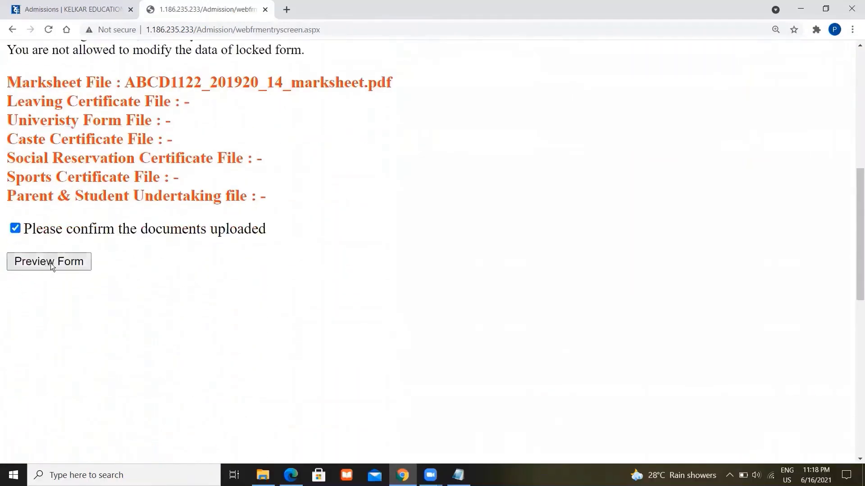
left_click(52, 265)
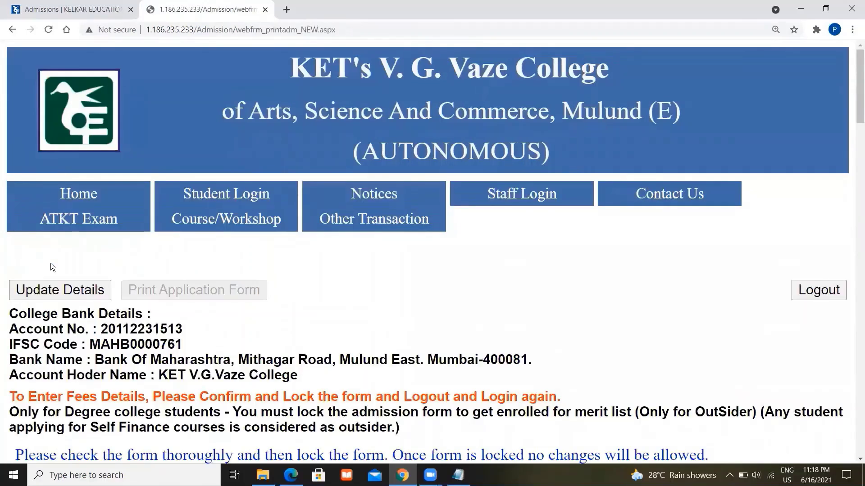
scroll(50, 263, "down", 3)
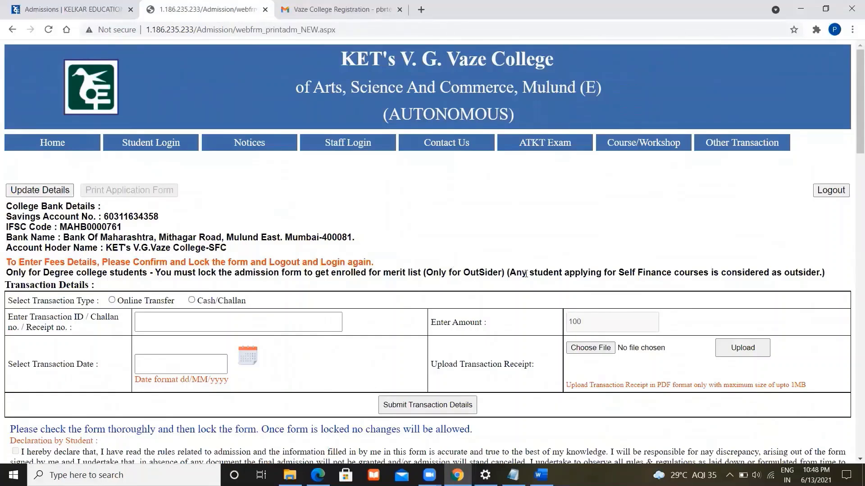
scroll(526, 274, "down", 5)
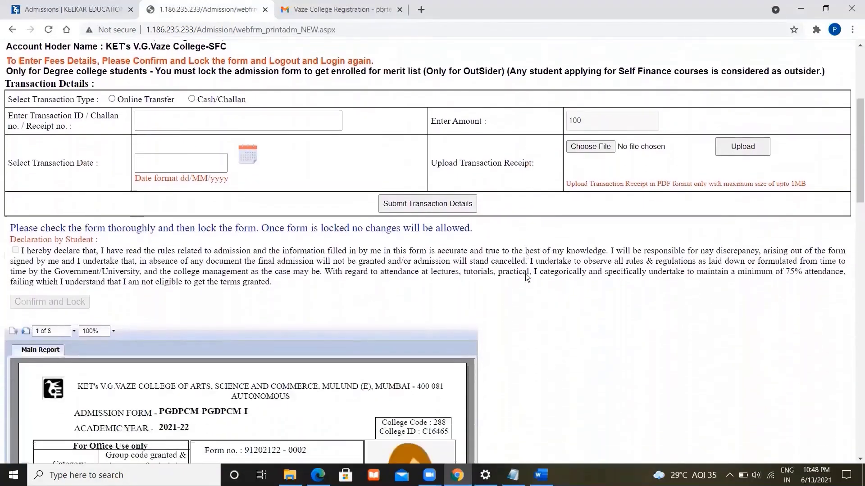
scroll(525, 274, "down", 3)
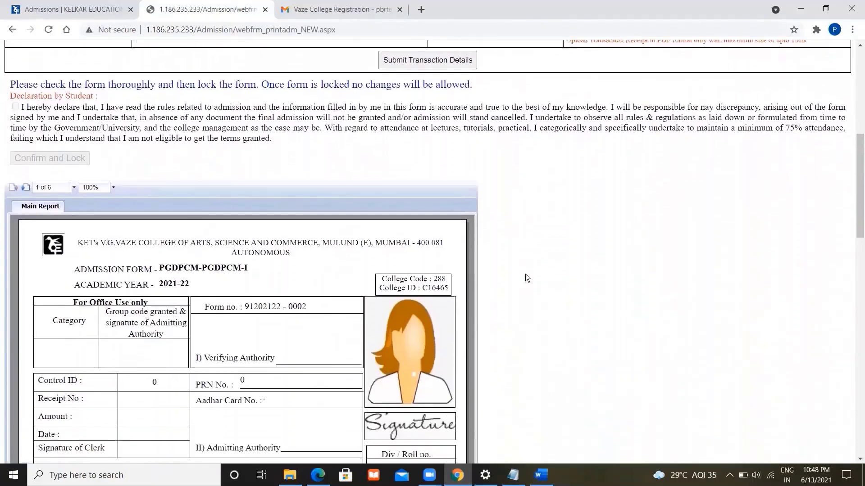
scroll(525, 274, "down", 5)
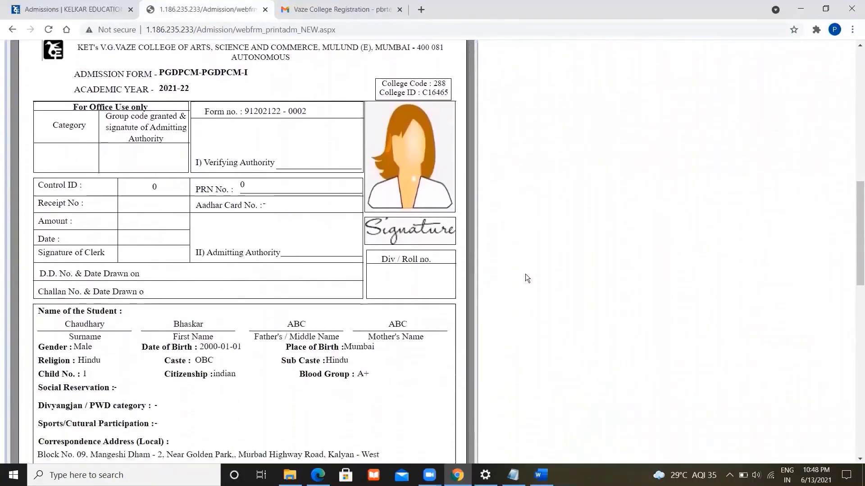
scroll(526, 274, "down", 3)
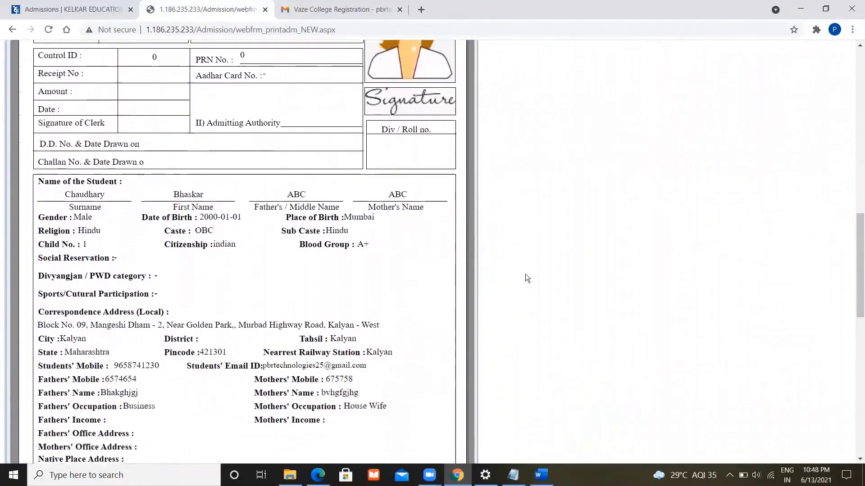
scroll(525, 274, "up", 6)
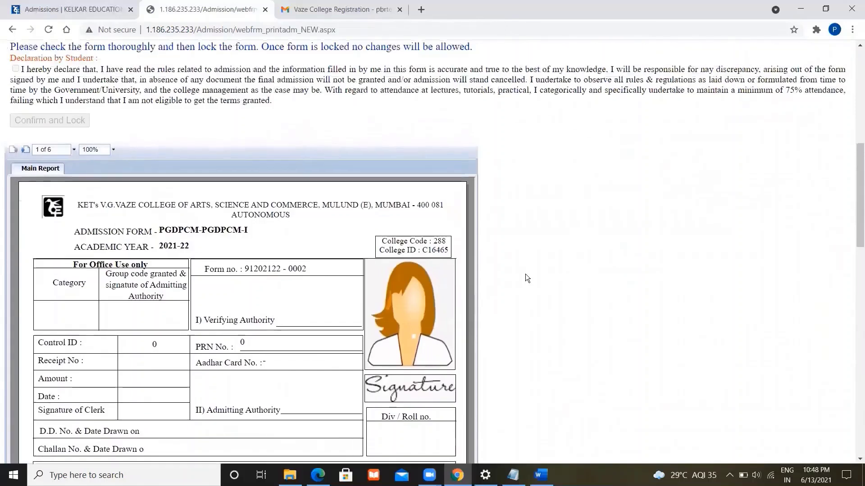
scroll(525, 273, "up", 2)
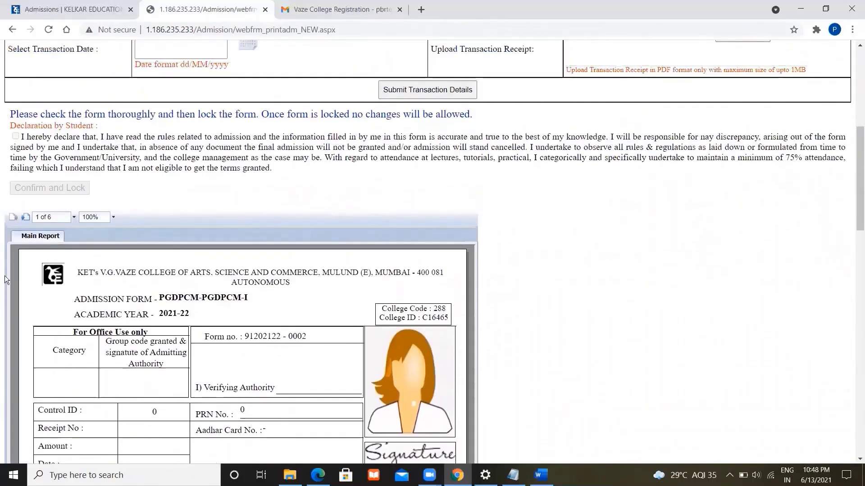
left_click(25, 218)
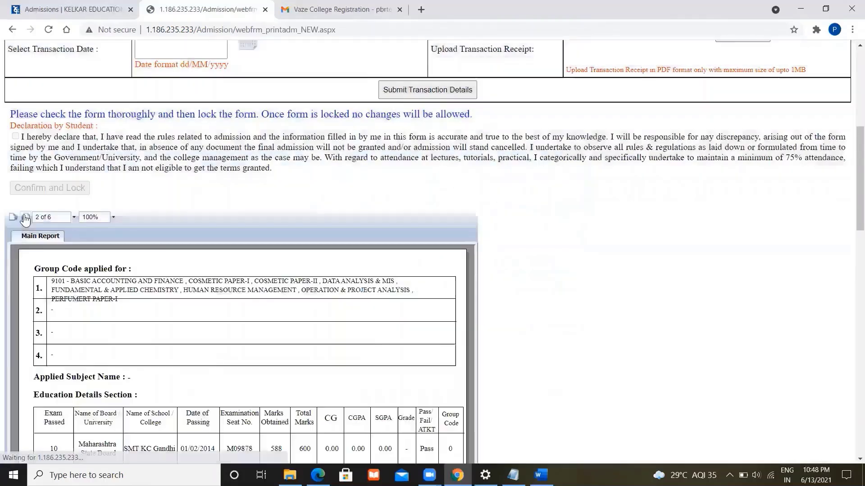
left_click(25, 218)
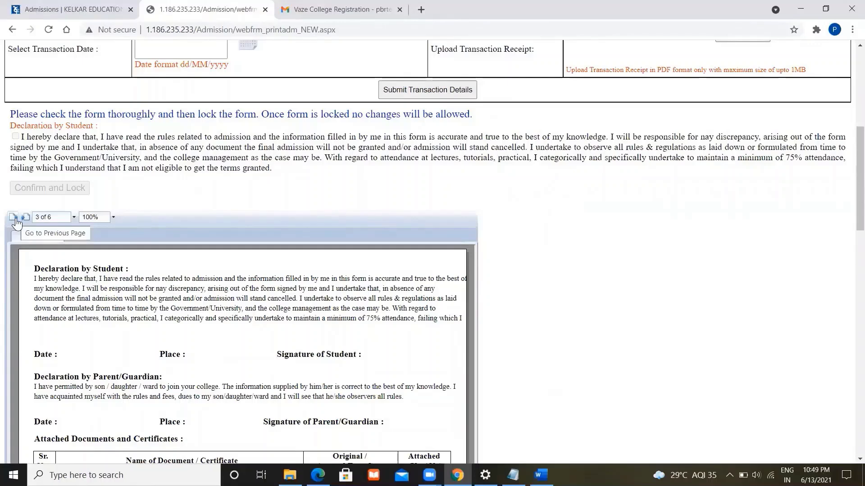
left_click(16, 218)
left_click(15, 218)
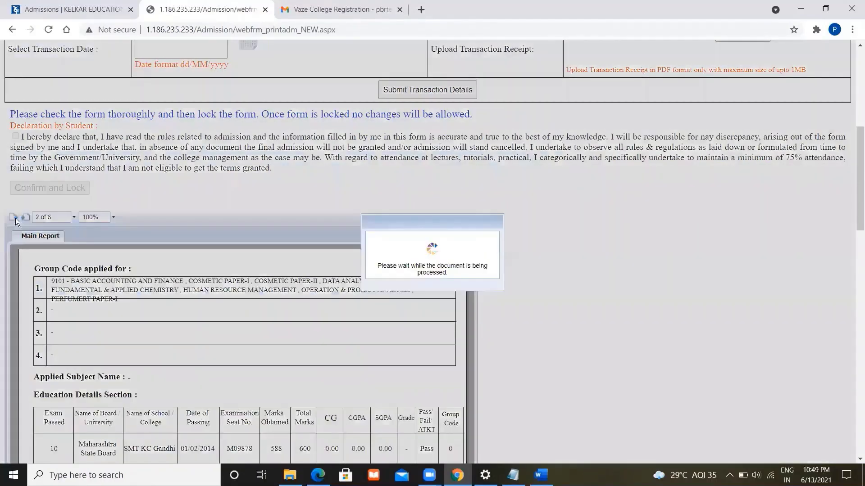
scroll(343, 395, "down", 9)
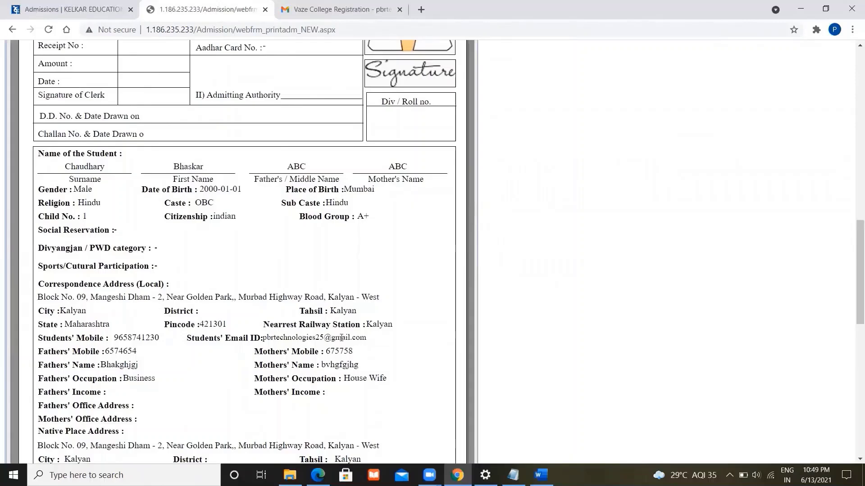
scroll(341, 338, "up", 1)
scroll(341, 338, "down", 2)
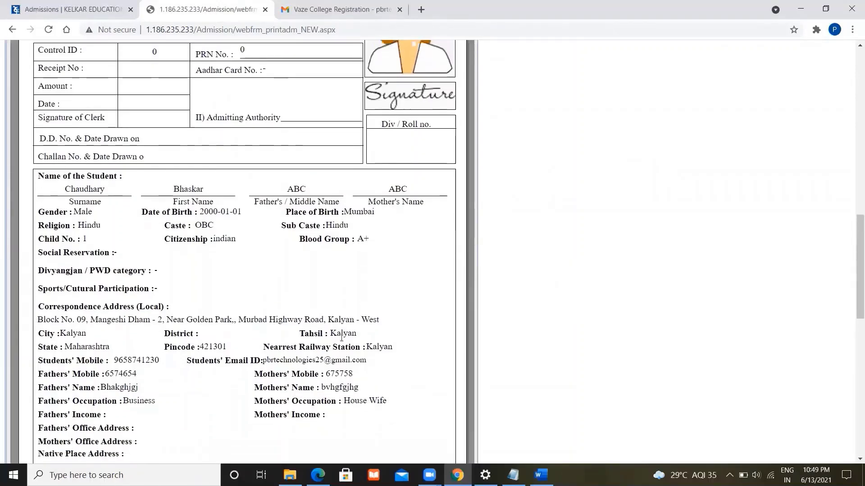
scroll(341, 338, "down", 1)
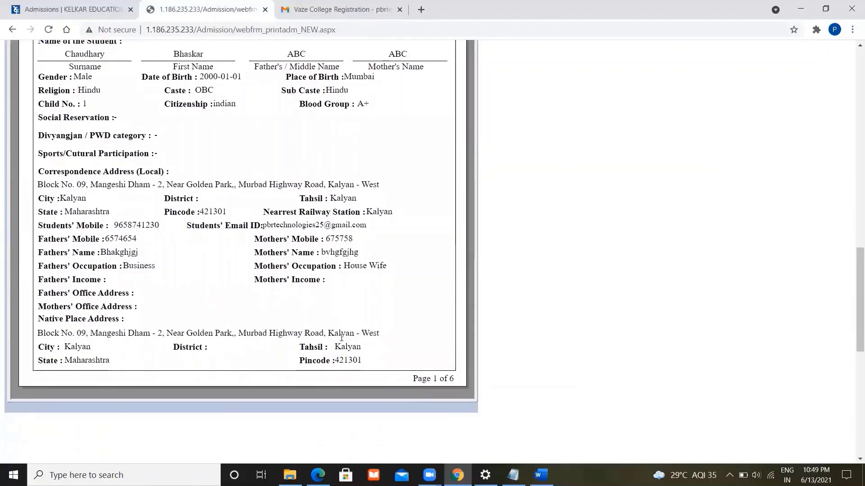
double_click(336, 253)
left_click(336, 252)
scroll(336, 252, "up", 9)
scroll(335, 251, "up", 9)
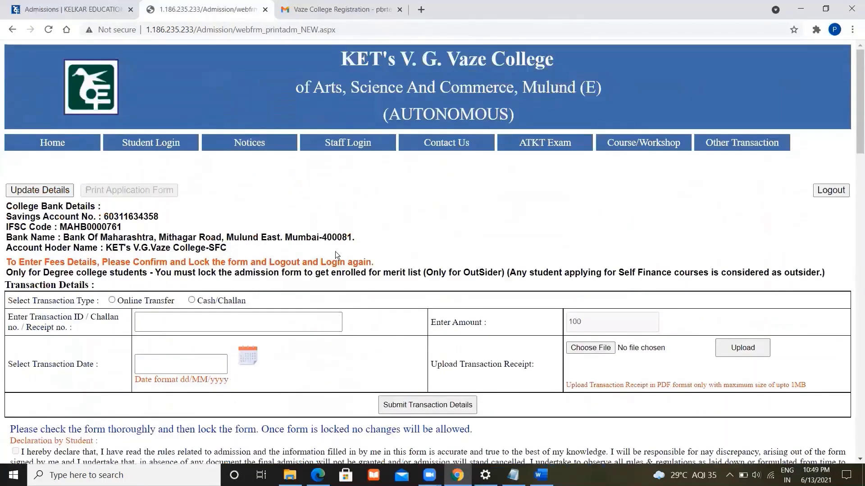
- In Parents' Details, replace the mother's full name with the corrected name, save, and reopen the preview
left_click(50, 191)
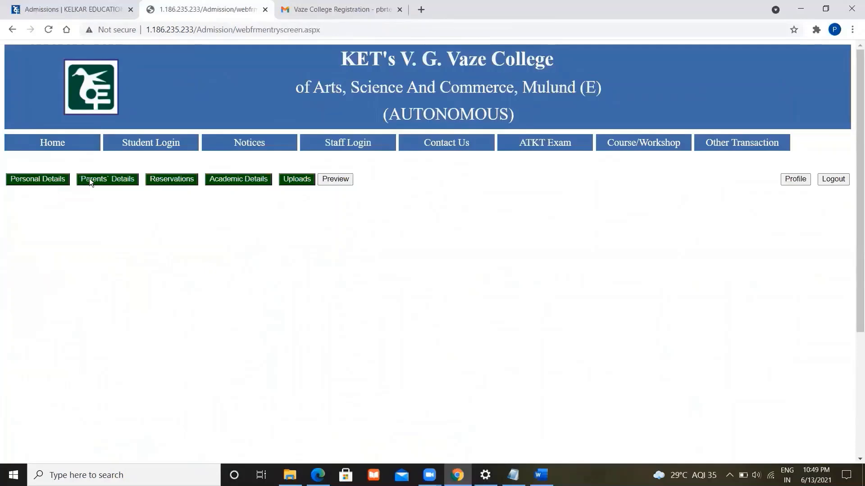
left_click(95, 178)
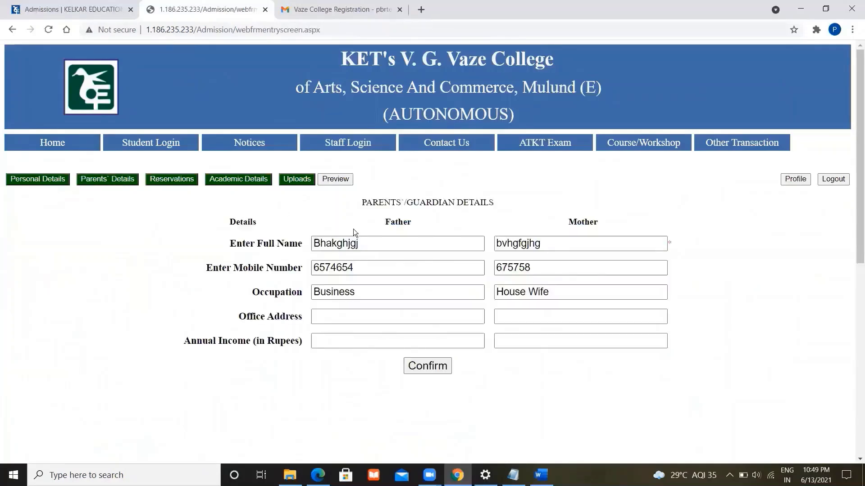
left_click(602, 242)
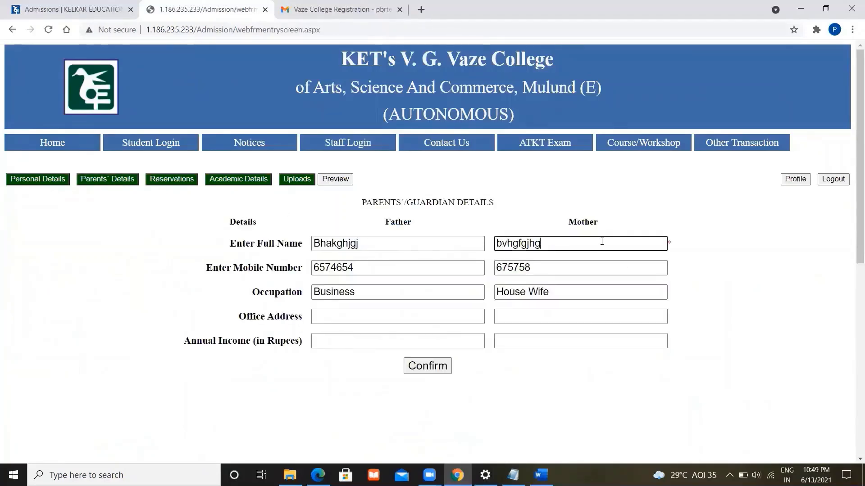
key("BackSpace")
key("BackSpace")
key("BackSpace")
key("BackSpace")
key("BackSpace")
key("BackSpace")
key("BackSpace")
key("BackSpace")
key("BackSpace")
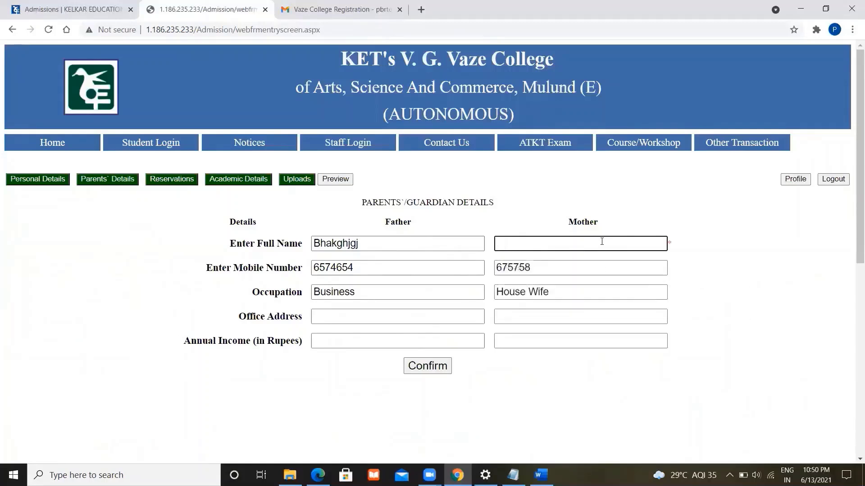
type("Rajashree")
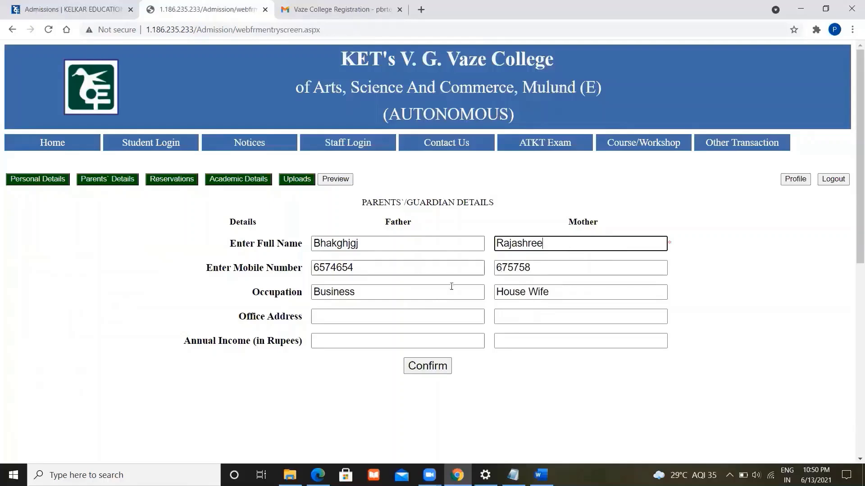
left_click(431, 368)
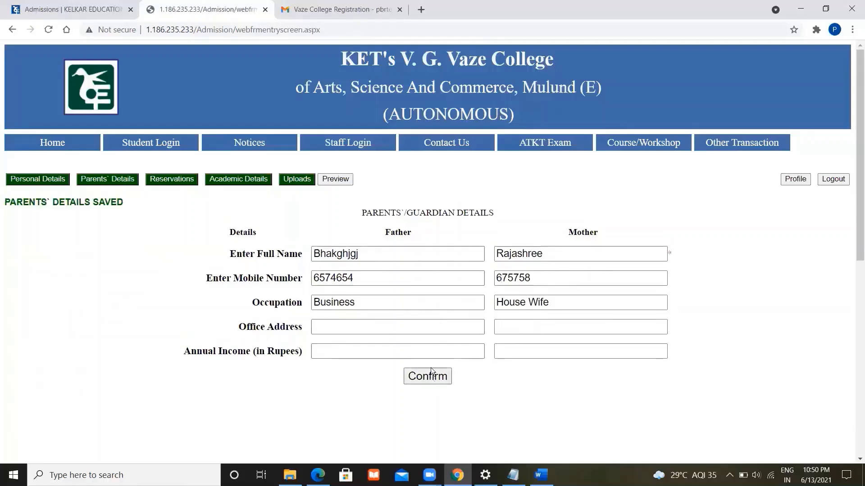
left_click(336, 179)
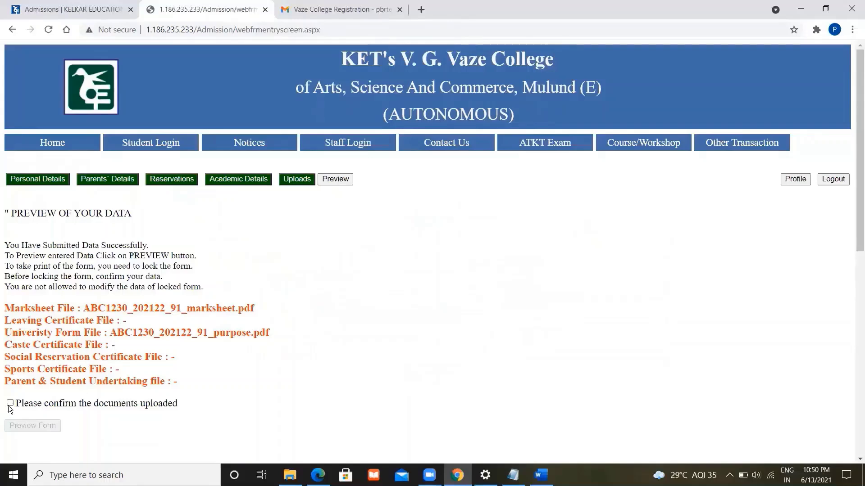
- Confirm the uploaded documents, open the form preview, and verify the corrected mother's name
left_click(10, 403)
left_click(32, 426)
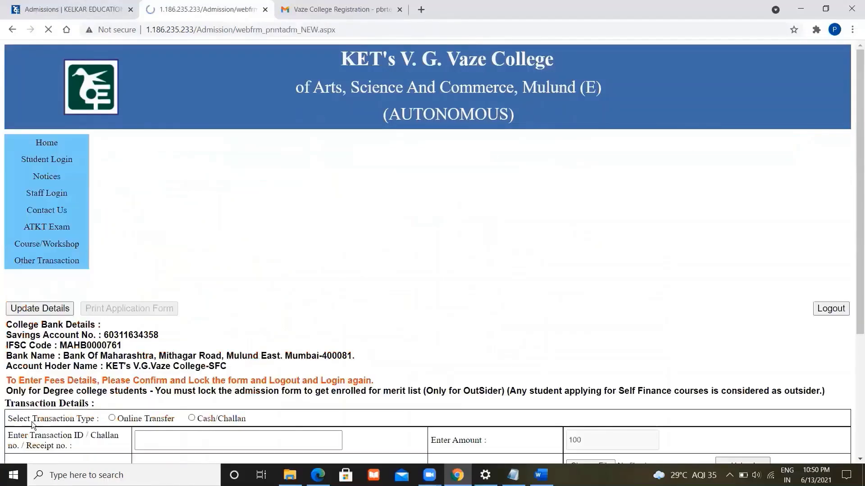
scroll(386, 363, "down", 10)
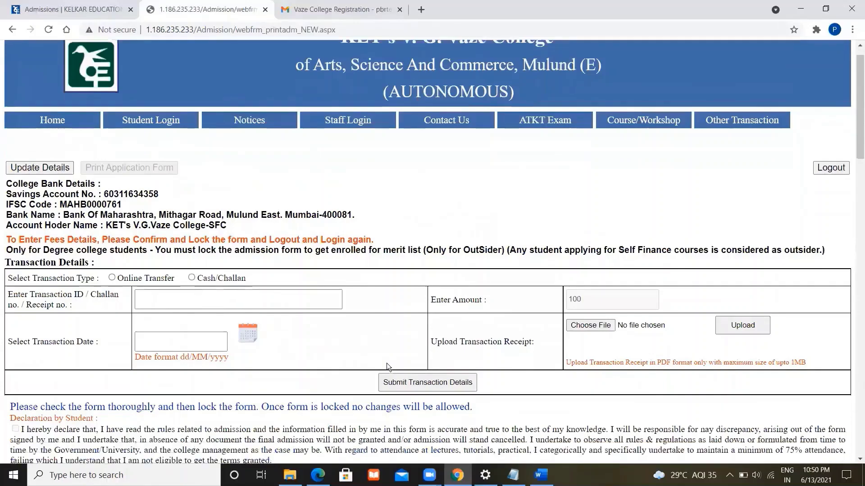
scroll(387, 363, "down", 6)
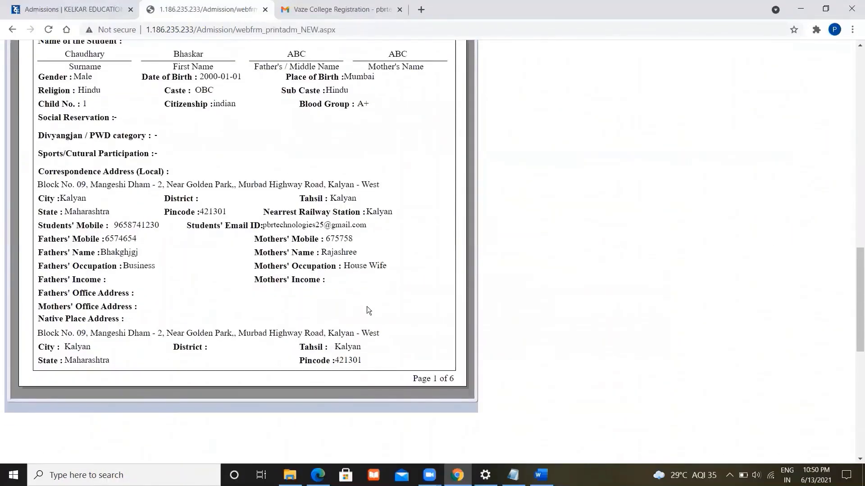
double_click(335, 254)
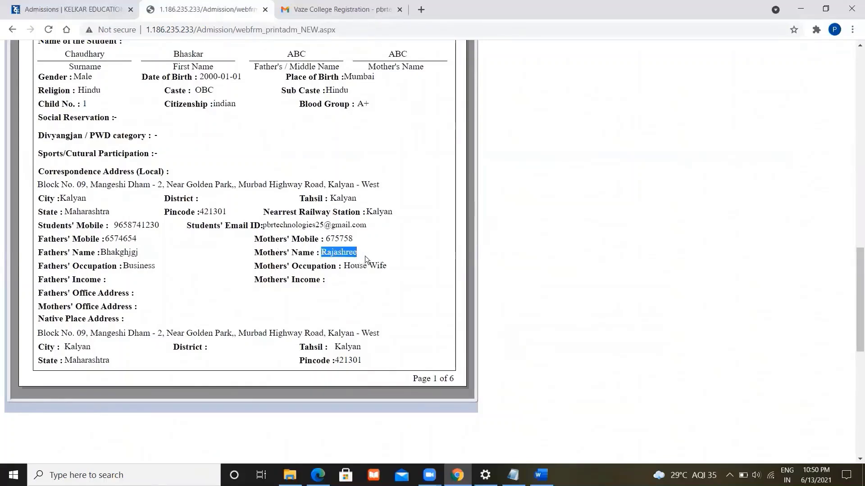
left_click(365, 255)
- Scroll back up and review the lock-form warning and student declaration
scroll(428, 239, "up", 3)
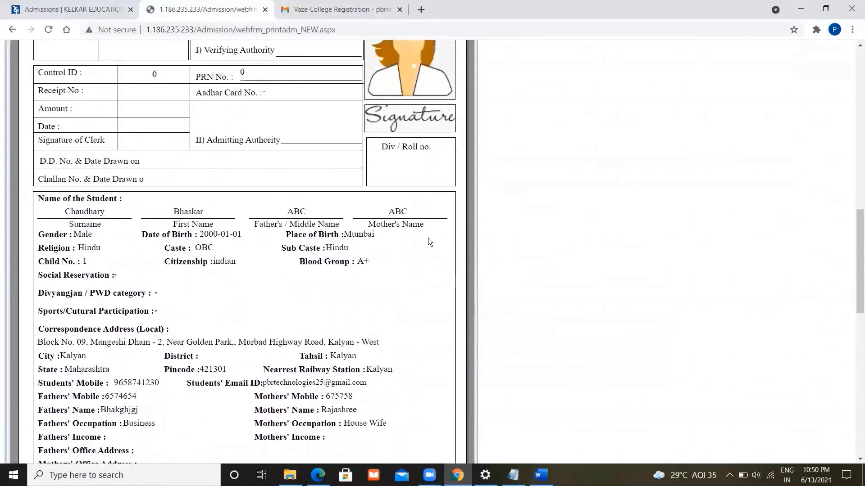
scroll(429, 239, "up", 7)
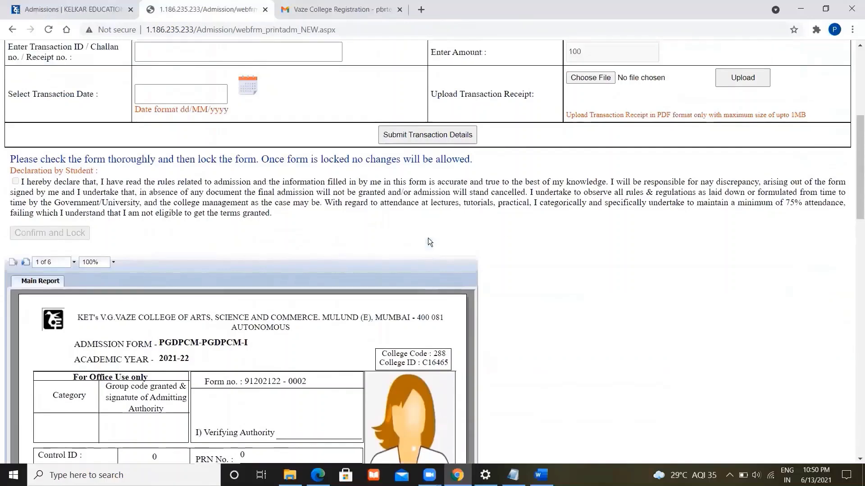
scroll(429, 238, "up", 2)
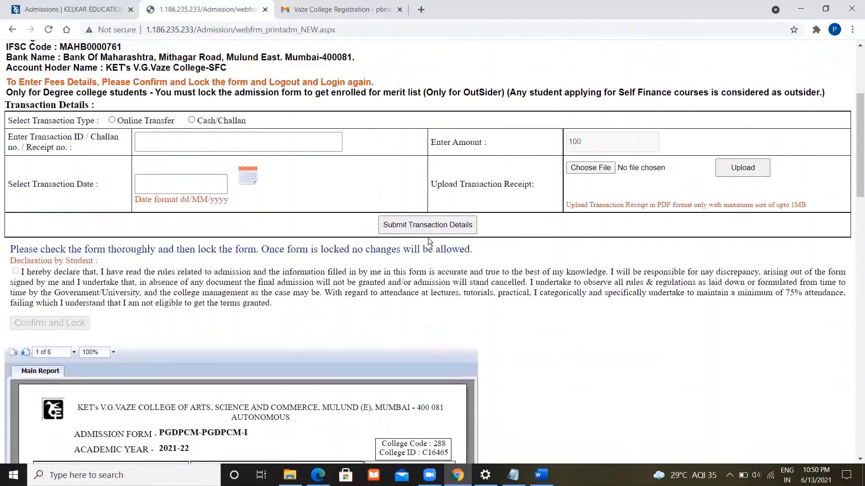
scroll(428, 237, "up", 1)
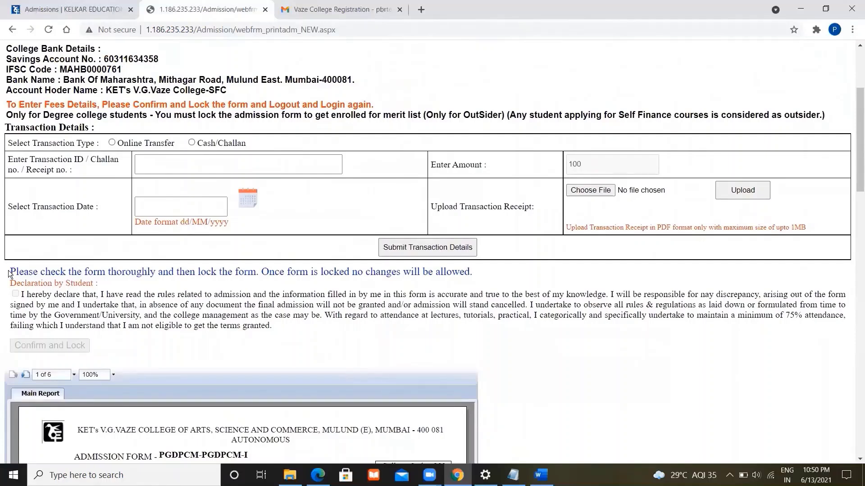
left_click_drag(15, 272, 154, 279)
left_click(200, 278)
- Review the college bank details and the 100 fee amount
scroll(191, 347, "up", 2)
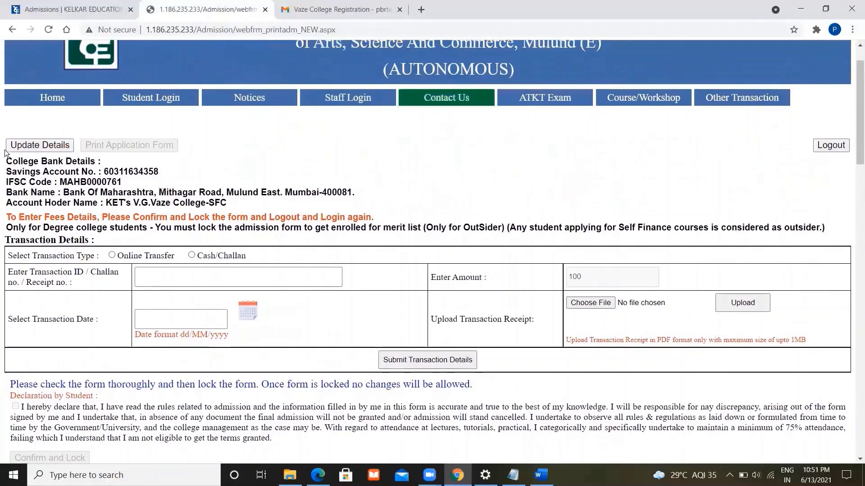
left_click_drag(7, 163, 235, 200)
left_click(235, 199)
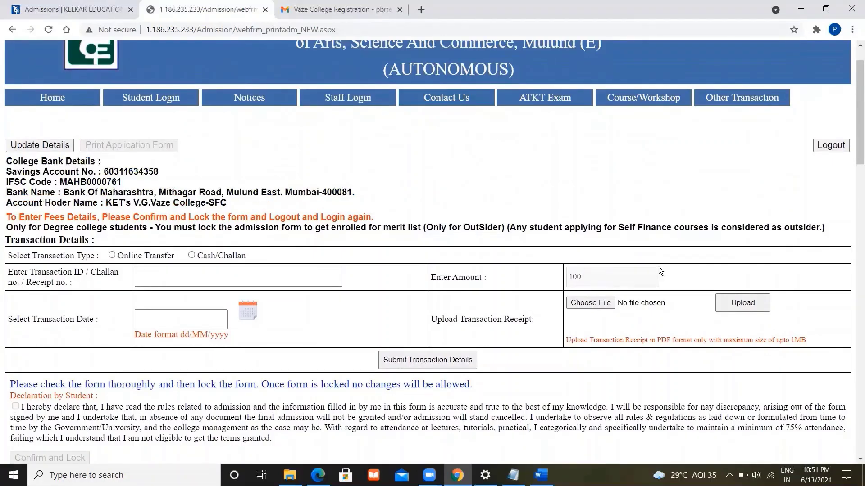
double_click(579, 276)
left_click(465, 282)
- Set the transaction type to Cash/Challan after briefly selecting Online Transfer
left_click(112, 255)
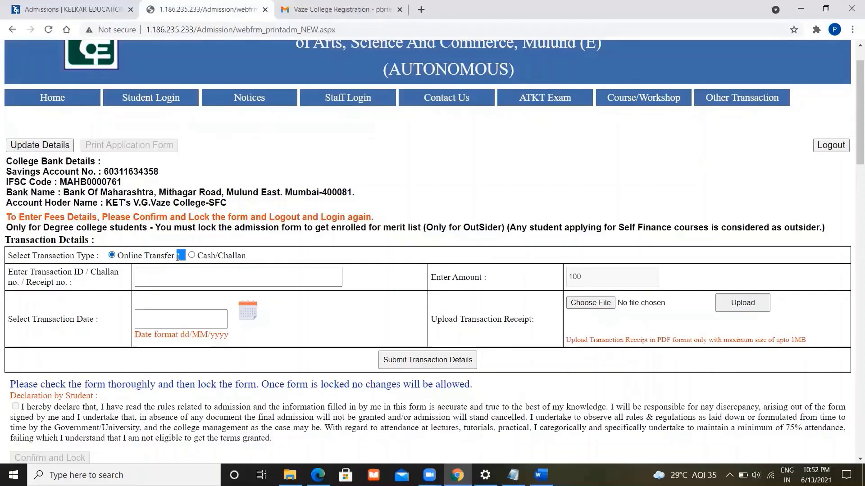
triple_click(178, 257)
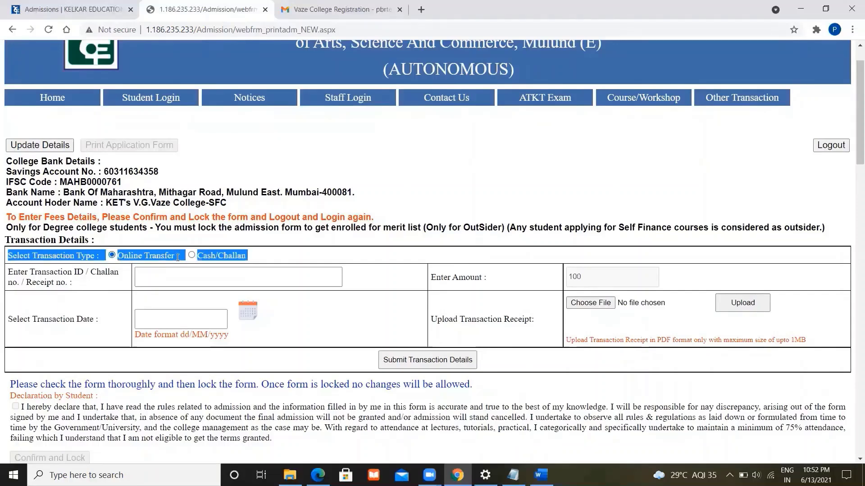
left_click(243, 255)
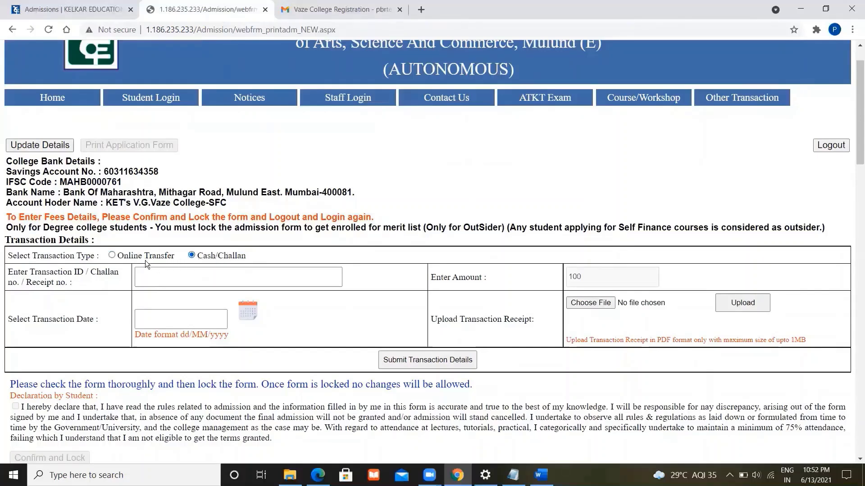
- Choose Online Transfer, fill the transaction ID, date it 11/06/2021, and note receipts must be PDF
left_click(112, 256)
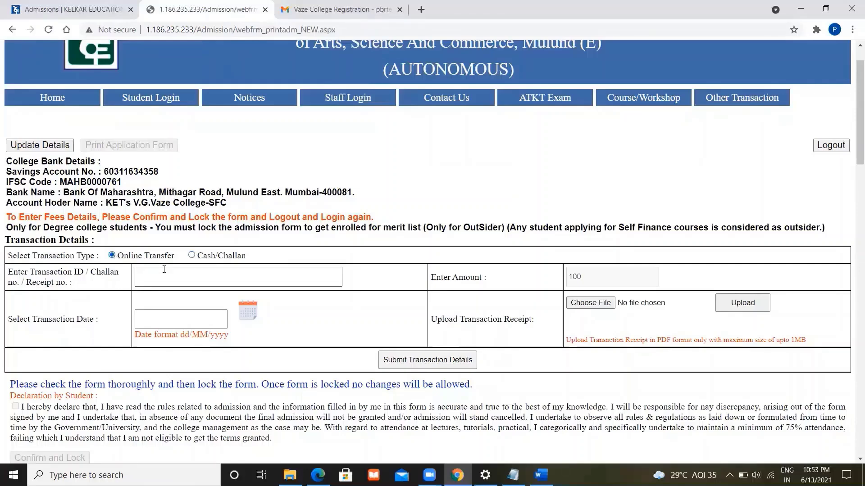
left_click(190, 275)
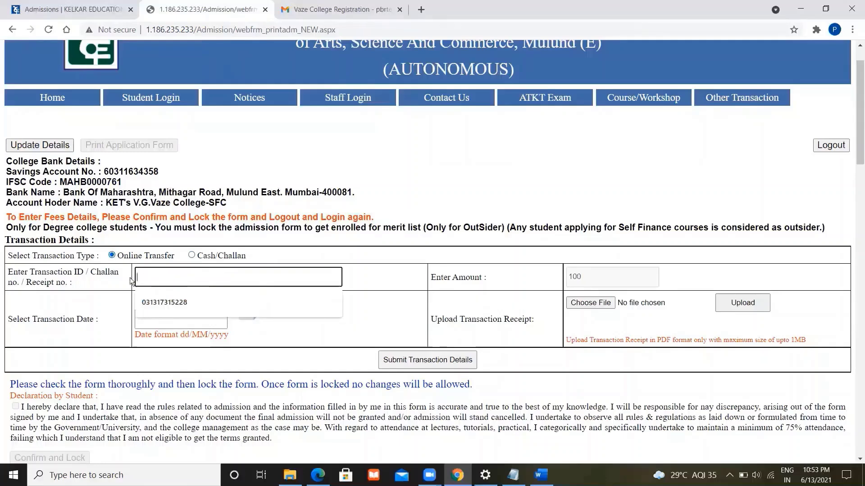
left_click(189, 305)
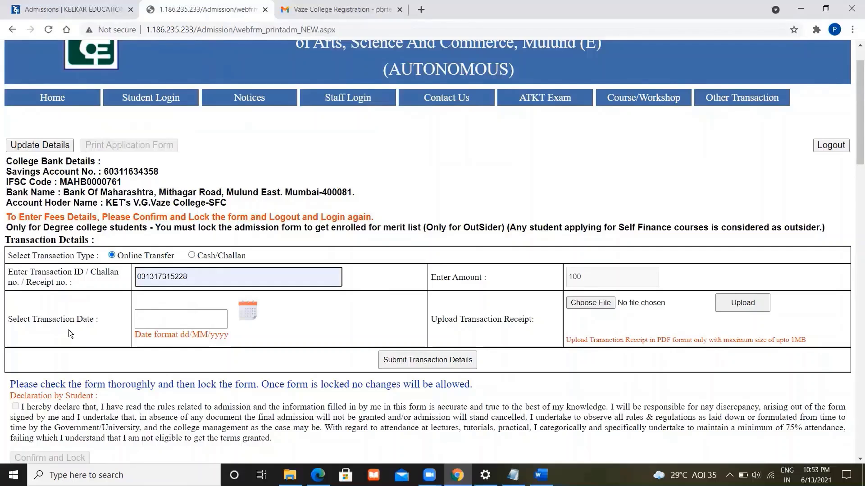
left_click(249, 318)
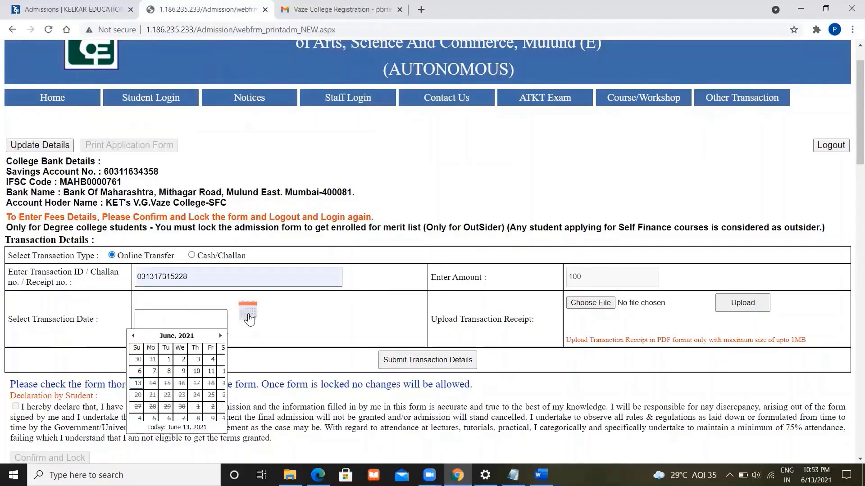
left_click(210, 371)
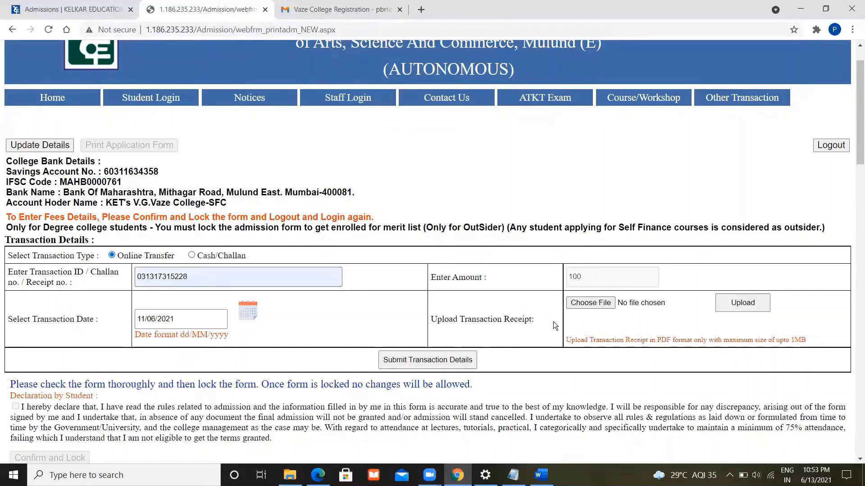
triple_click(668, 339)
double_click(665, 340)
left_click(289, 475)
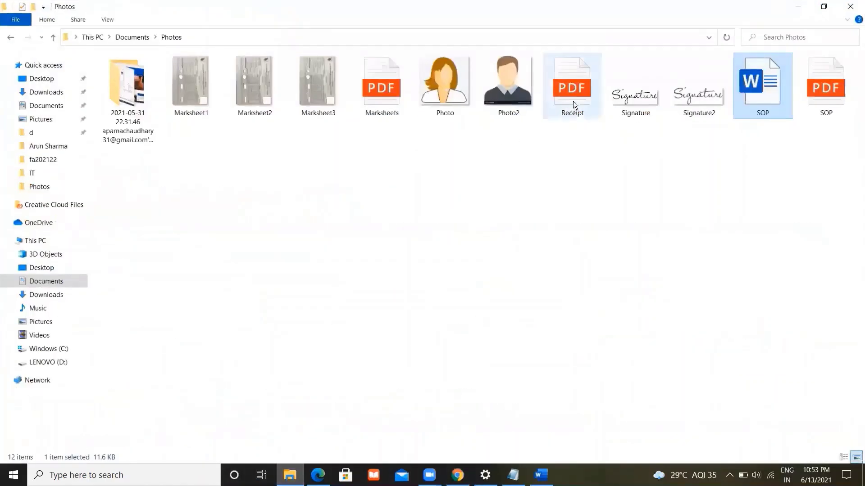
double_click(573, 101)
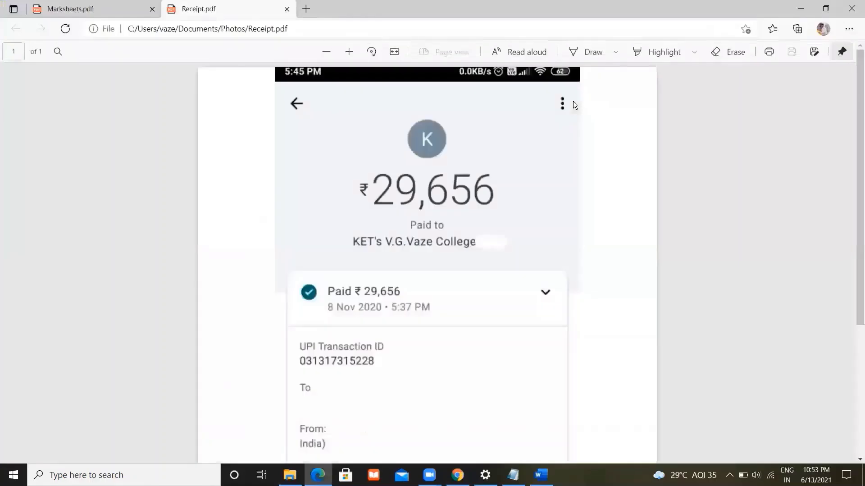
scroll(594, 224, "down", 4)
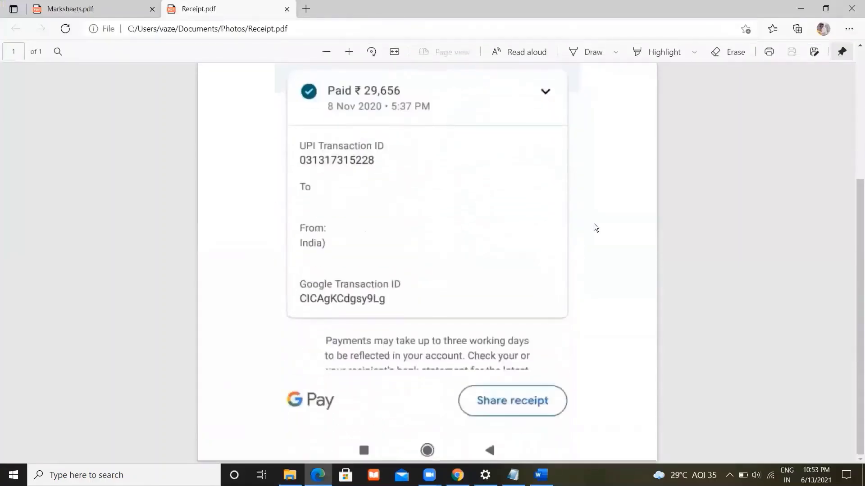
scroll(594, 223, "up", 1)
scroll(593, 223, "down", 2)
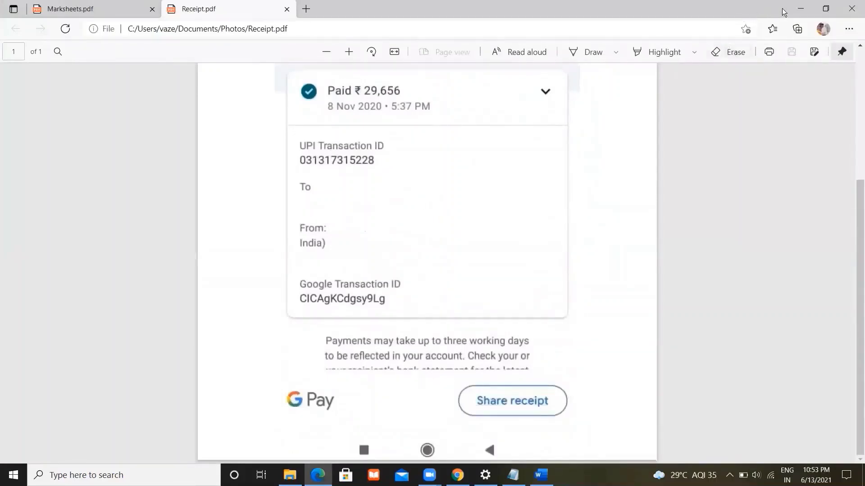
left_click(800, 9)
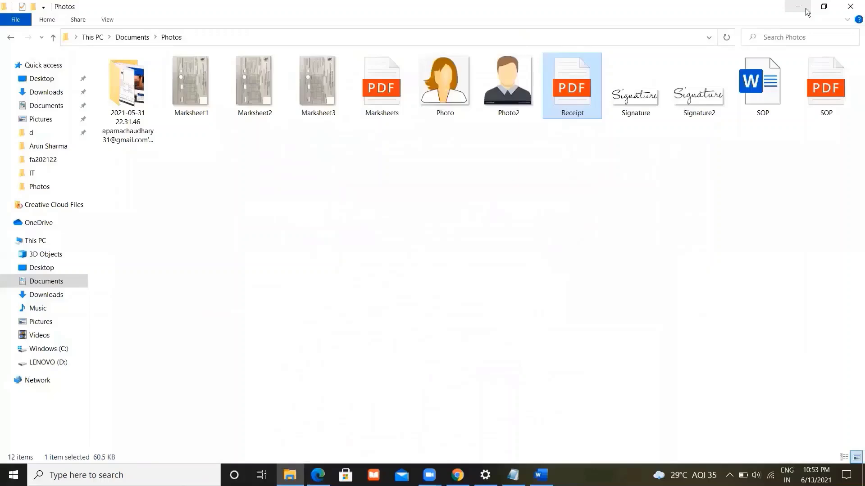
left_click(807, 12)
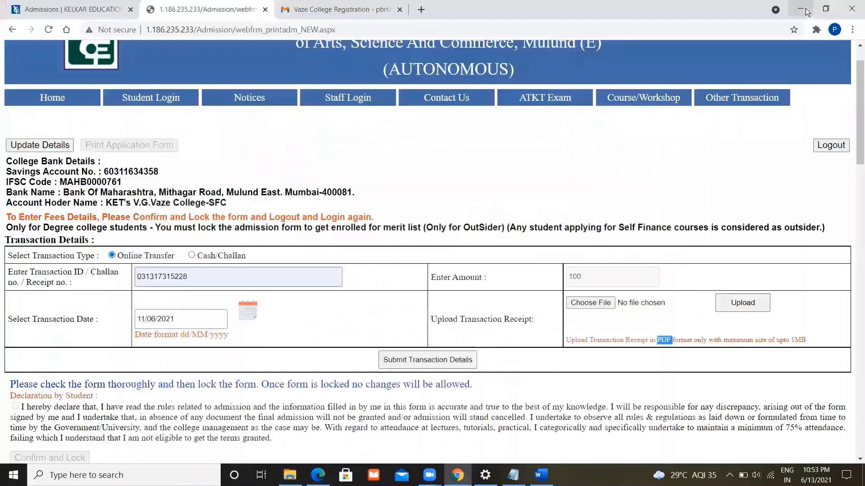
- Attach Receipt.pdf from the Photos folder, upload it, and check the Receipt File Saved message
left_click(585, 303)
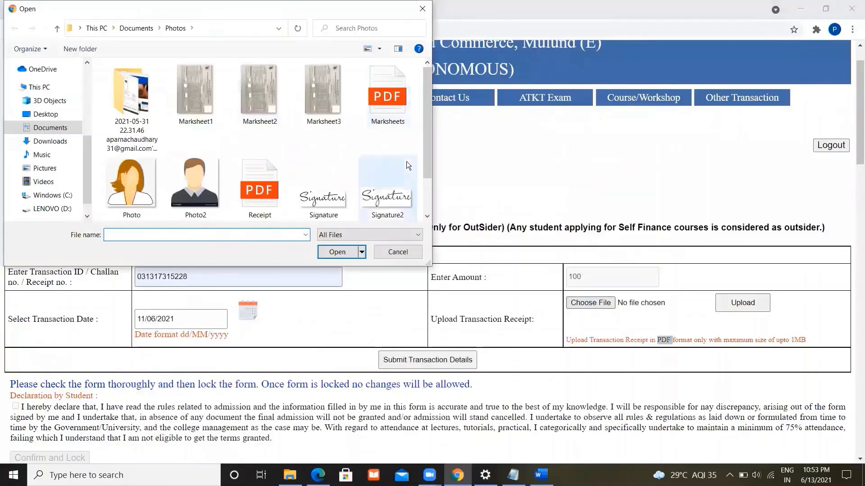
left_click(273, 163)
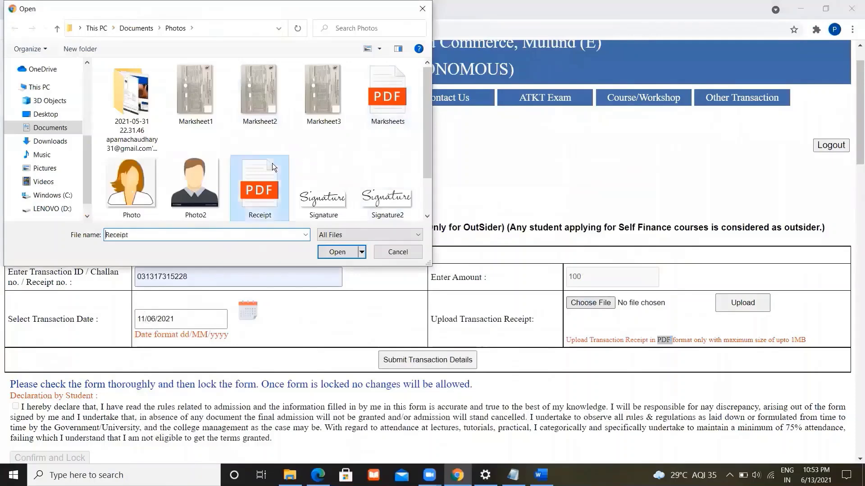
left_click(344, 251)
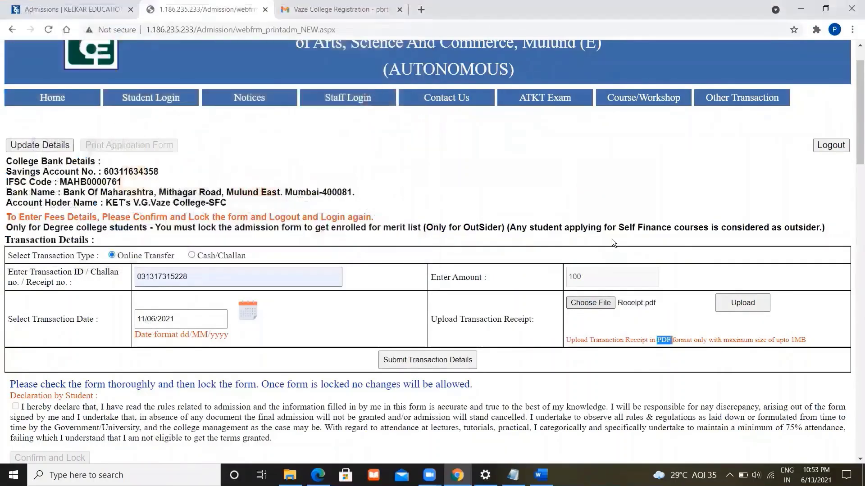
left_click(734, 297)
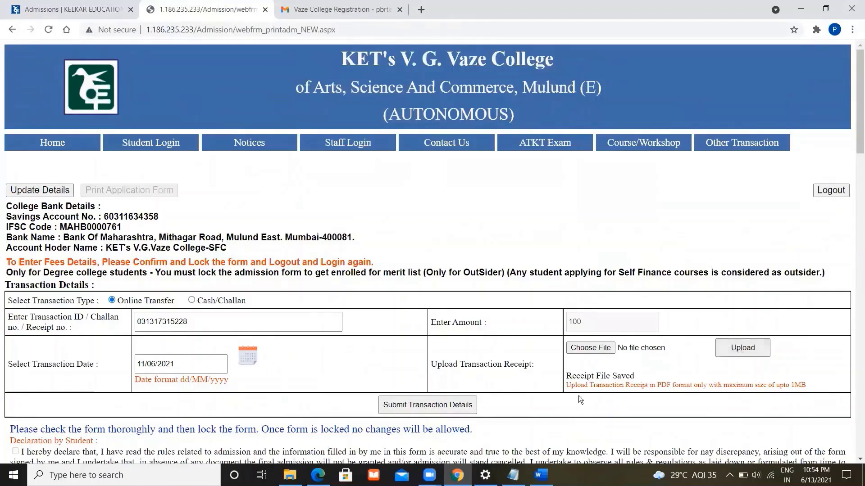
triple_click(569, 374)
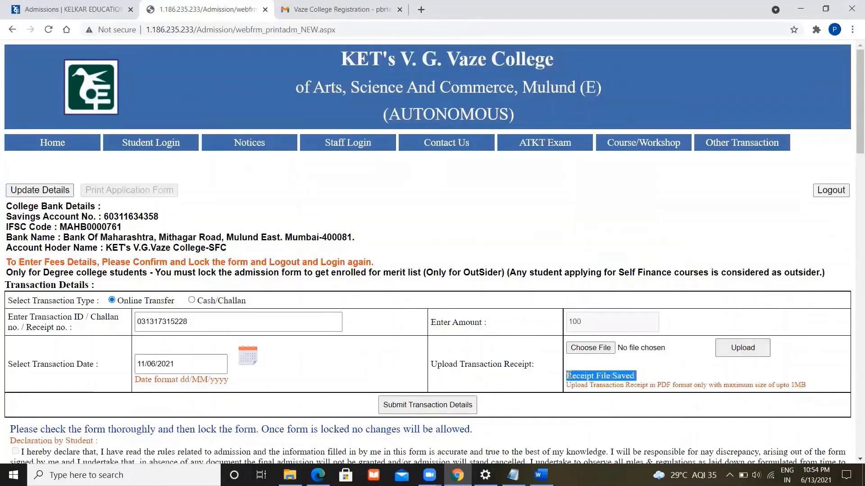
left_click(643, 376)
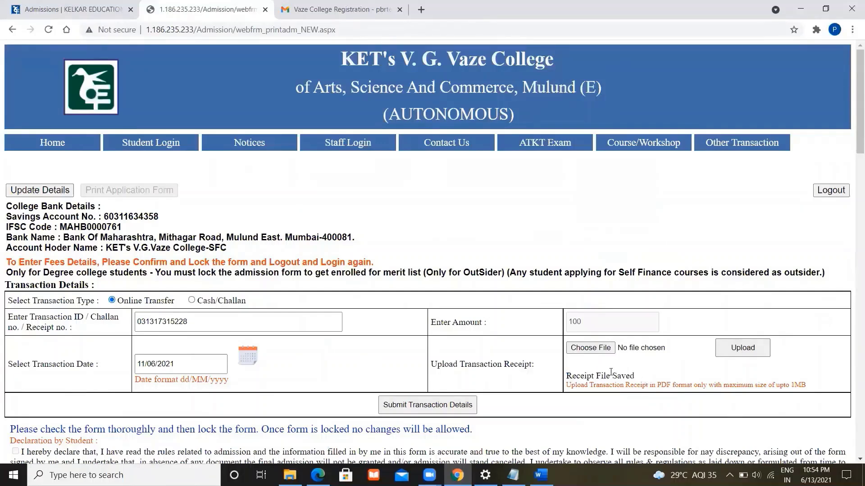
left_click(453, 405)
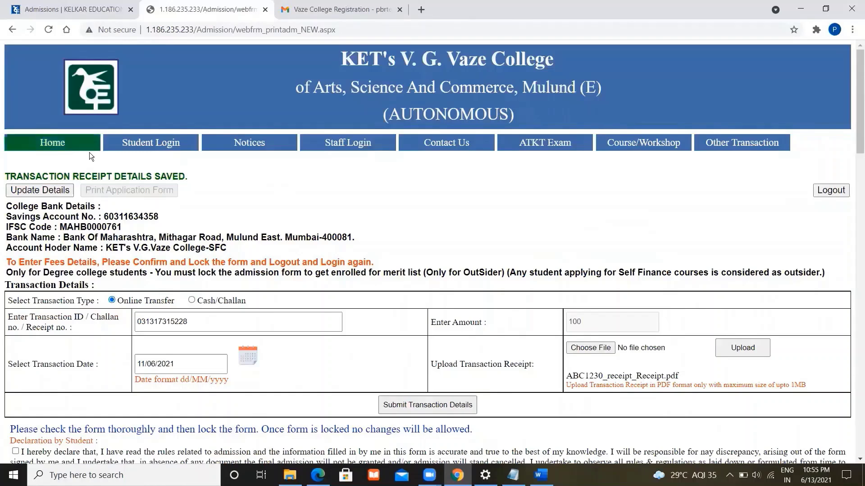
triple_click(20, 176)
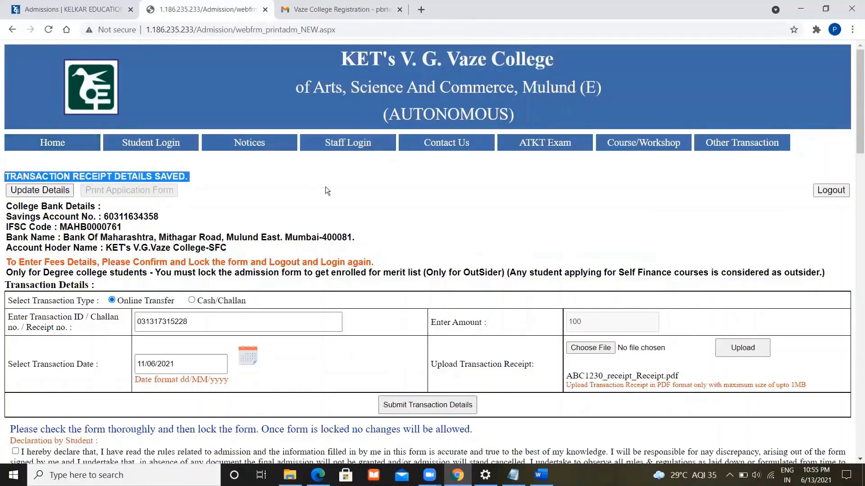
left_click(340, 195)
scroll(340, 194, "down", 3)
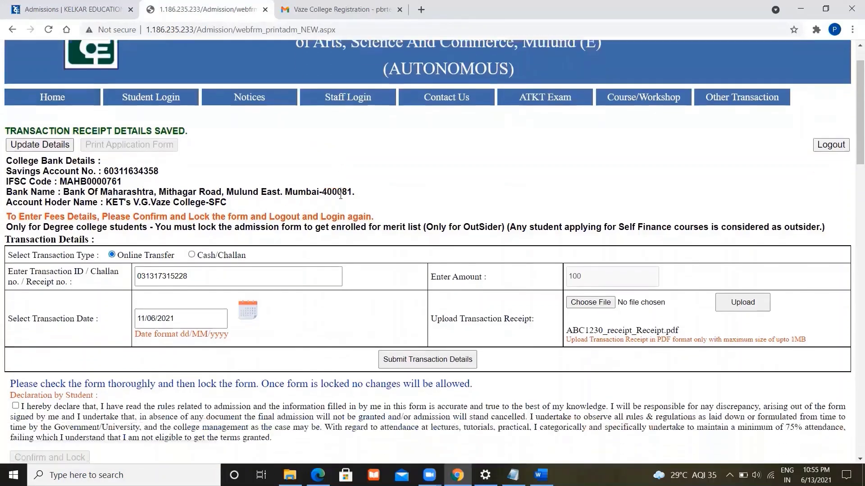
scroll(339, 194, "down", 2)
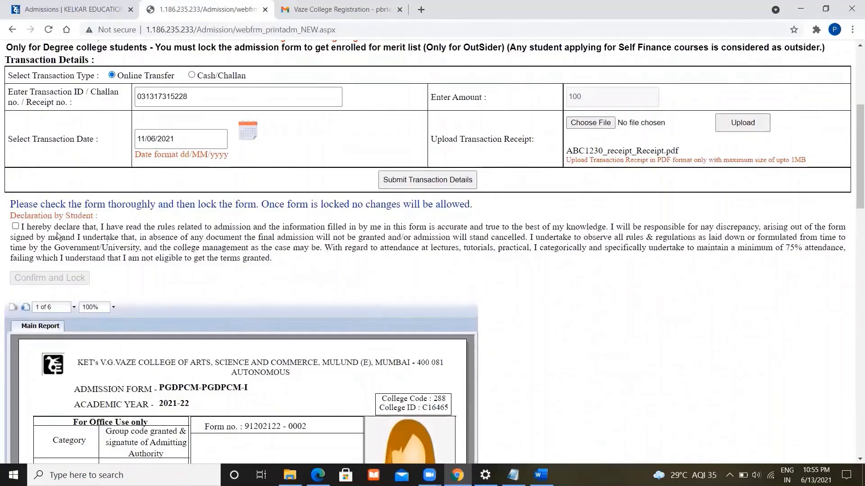
- Tick the student declaration checkbox
left_click(15, 226)
scroll(360, 247, "down", 2)
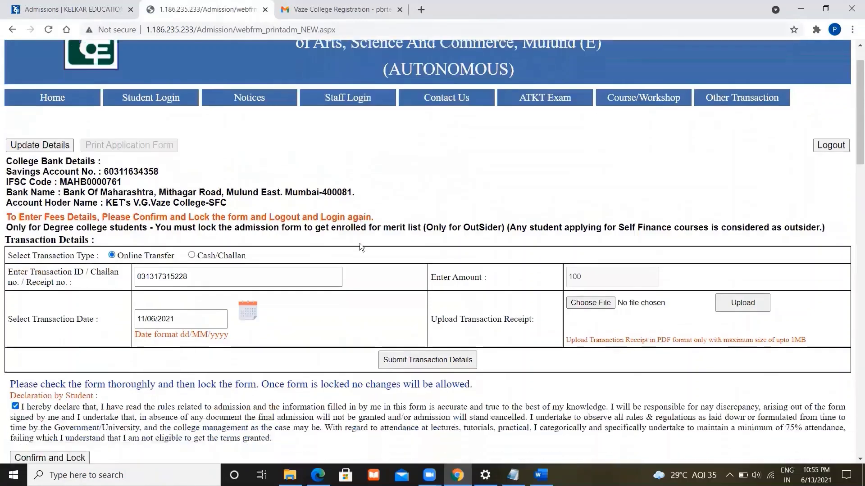
scroll(360, 243, "down", 5)
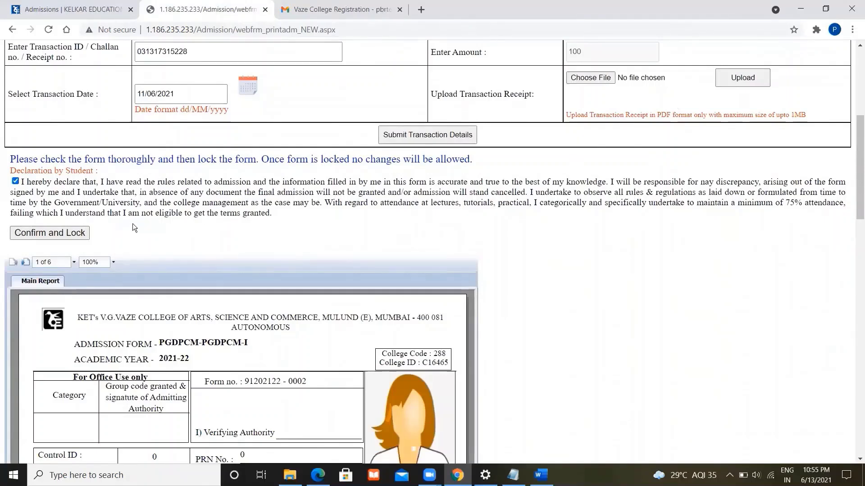
- Review the check-before-locking warning and form preview, then Confirm and Lock the form
triple_click(94, 156)
left_click(338, 168)
scroll(589, 332, "down", 5)
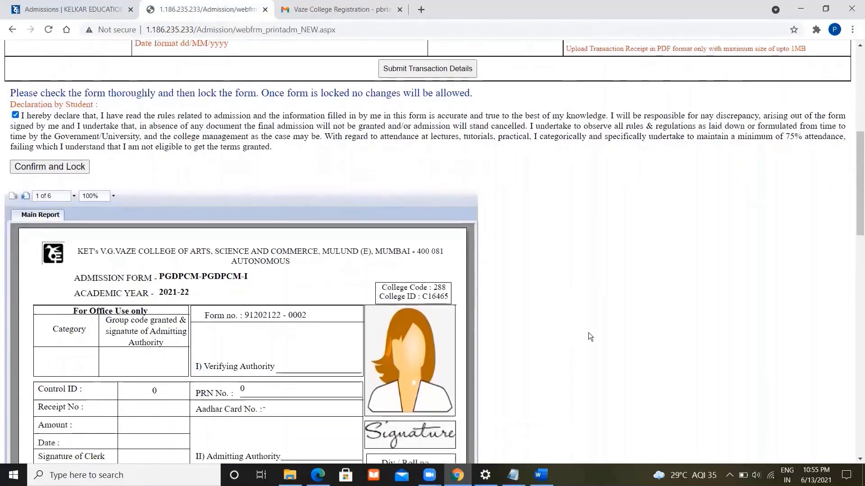
scroll(589, 333, "down", 3)
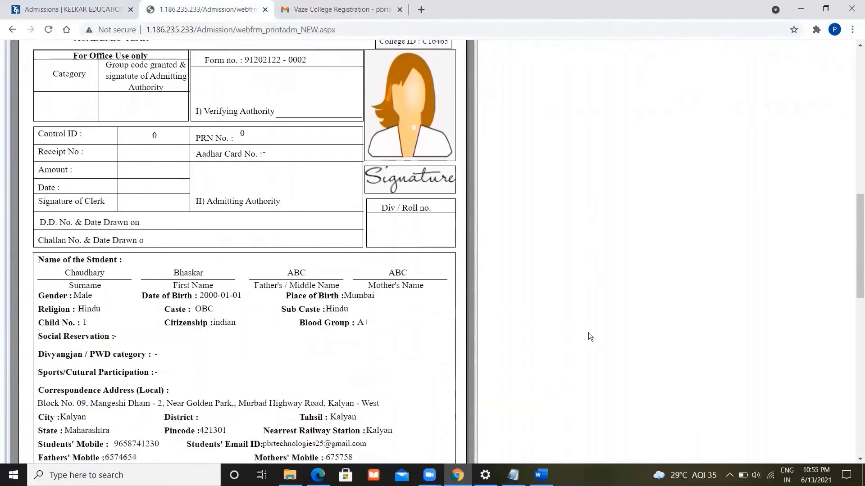
scroll(588, 333, "up", 8)
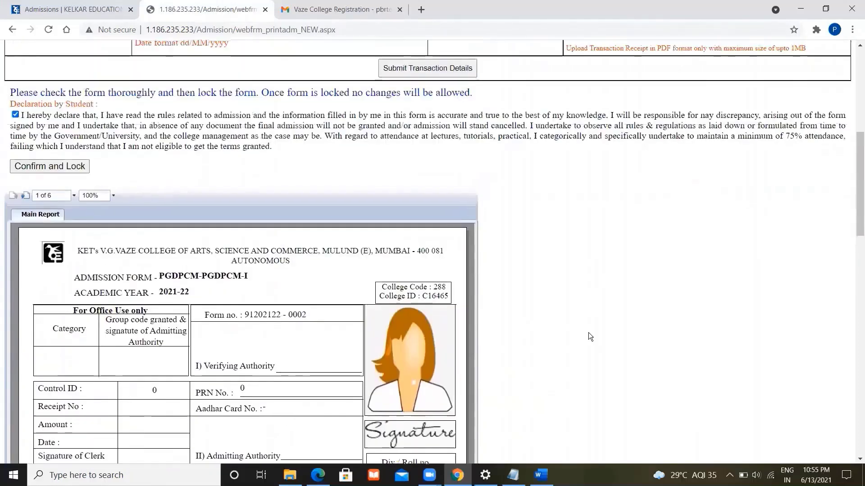
scroll(588, 333, "up", 3)
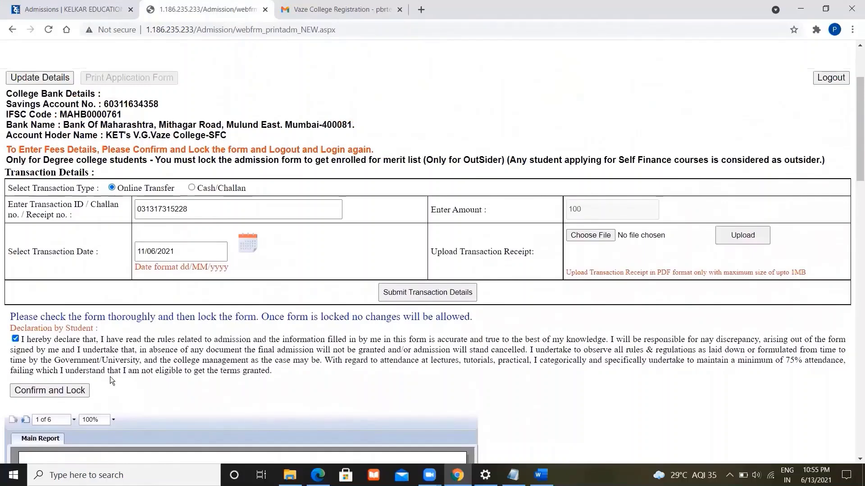
left_click(66, 391)
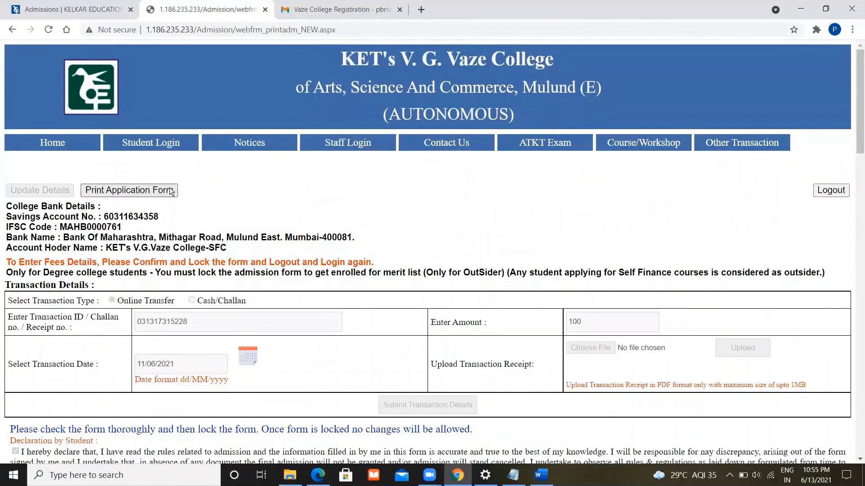
left_click(136, 191)
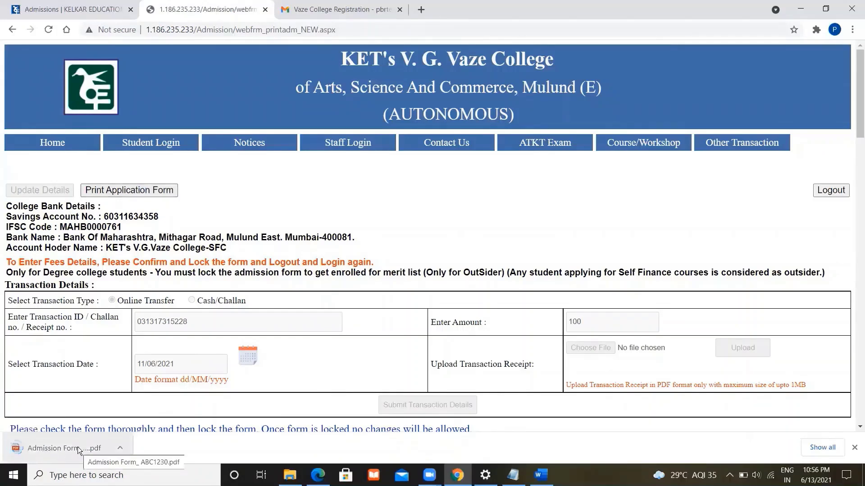
left_click(77, 447)
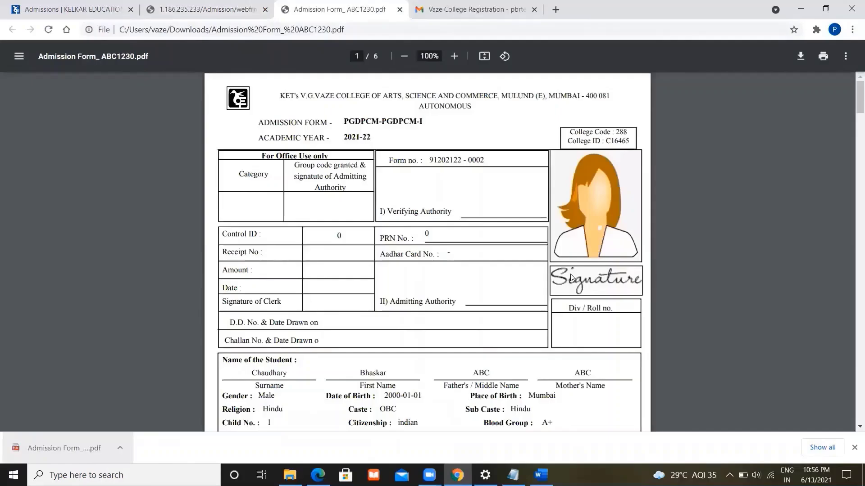
- Check page 6 of the admission form, then view the FY Degree Outsider.pdf guide
key("End")
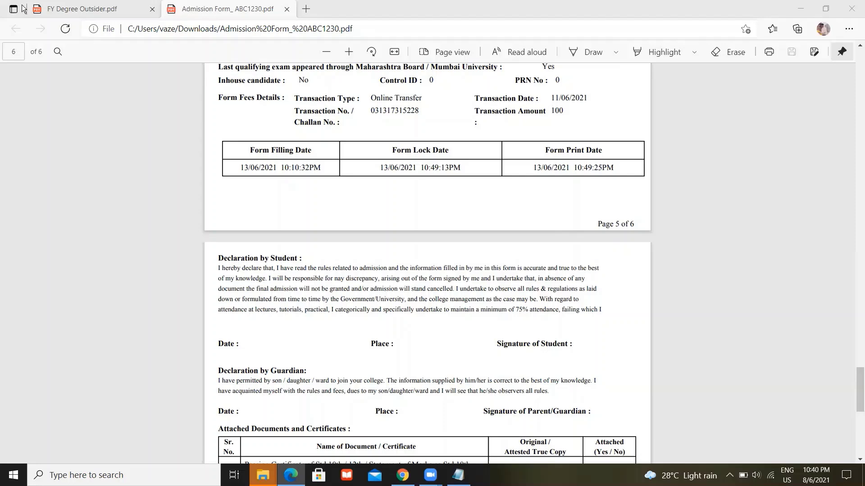
left_click(53, 8)
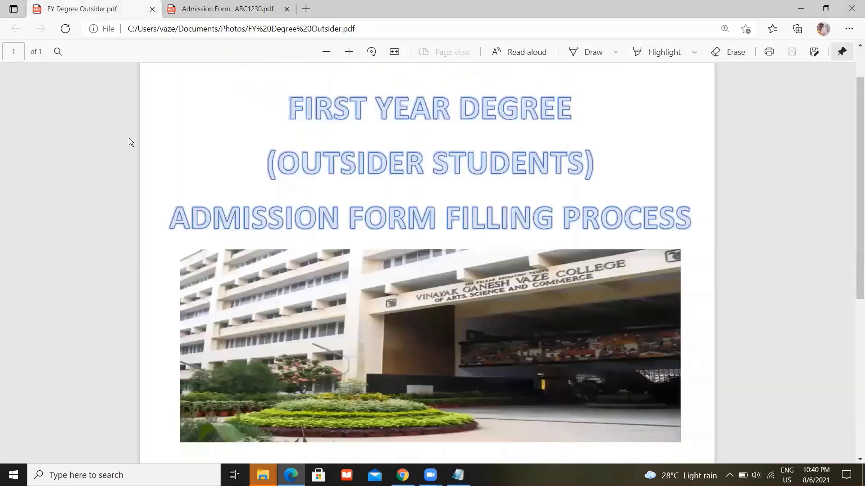